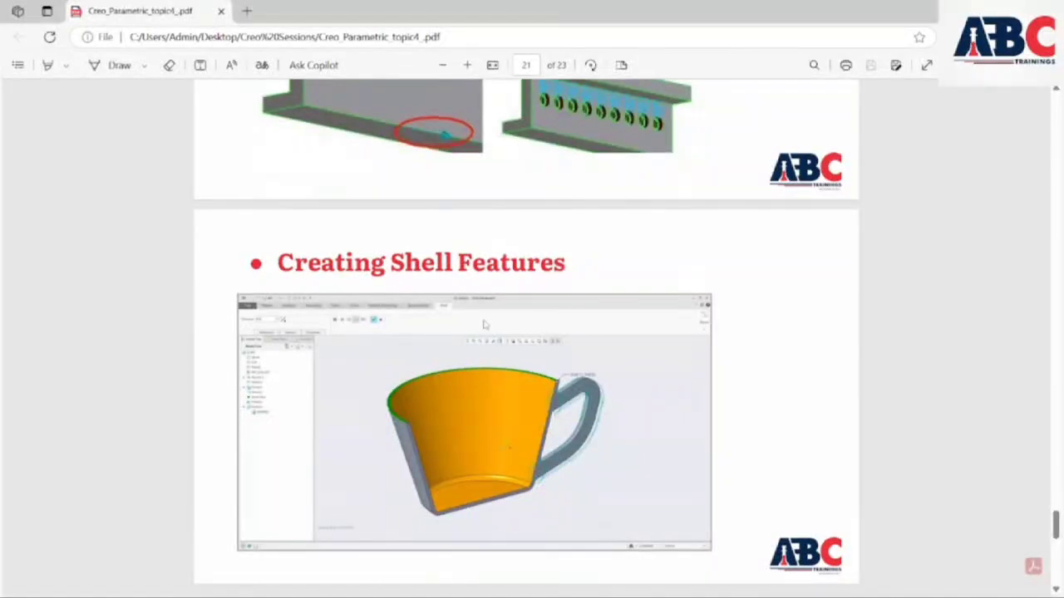
# Review the PDF pages on coaxial holes, patterned holes and shell features.
pyautogui.scroll(-2, 499, 374)
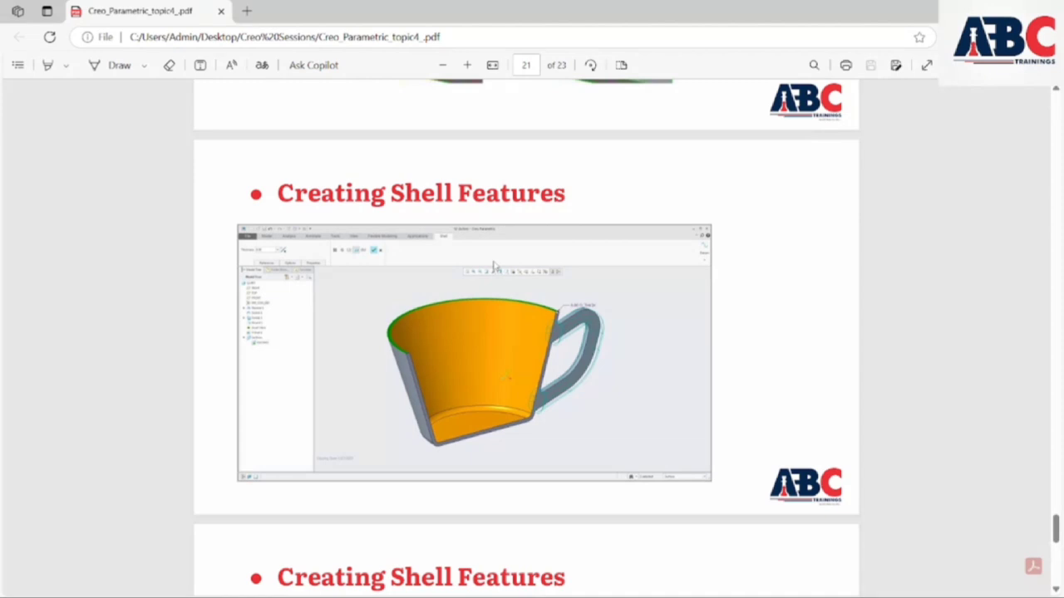
pyautogui.scroll(-3, 493, 266)
pyautogui.scroll(20, 493, 266)
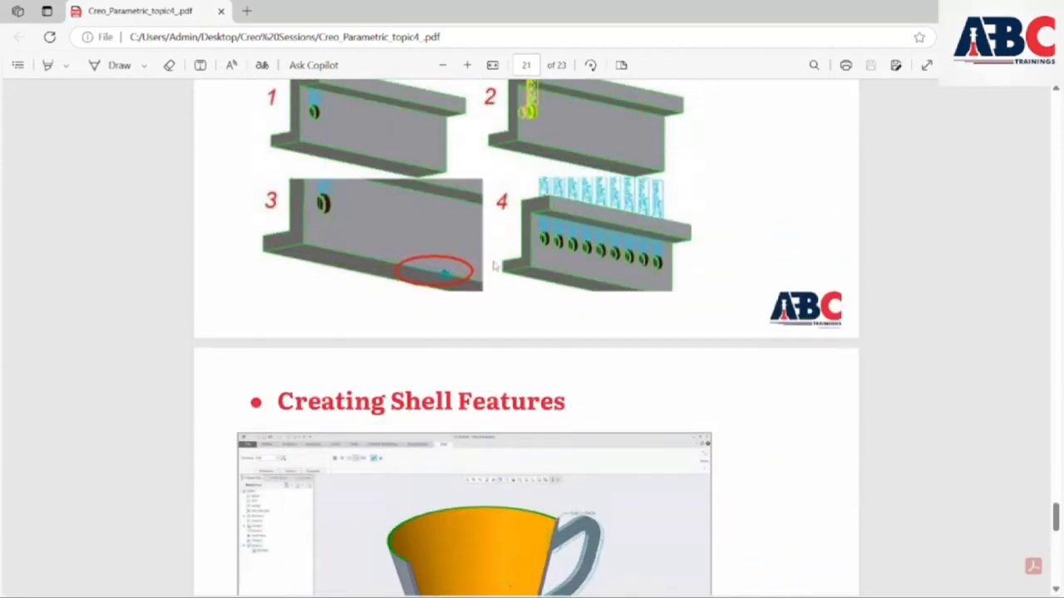
pyautogui.scroll(7, 494, 266)
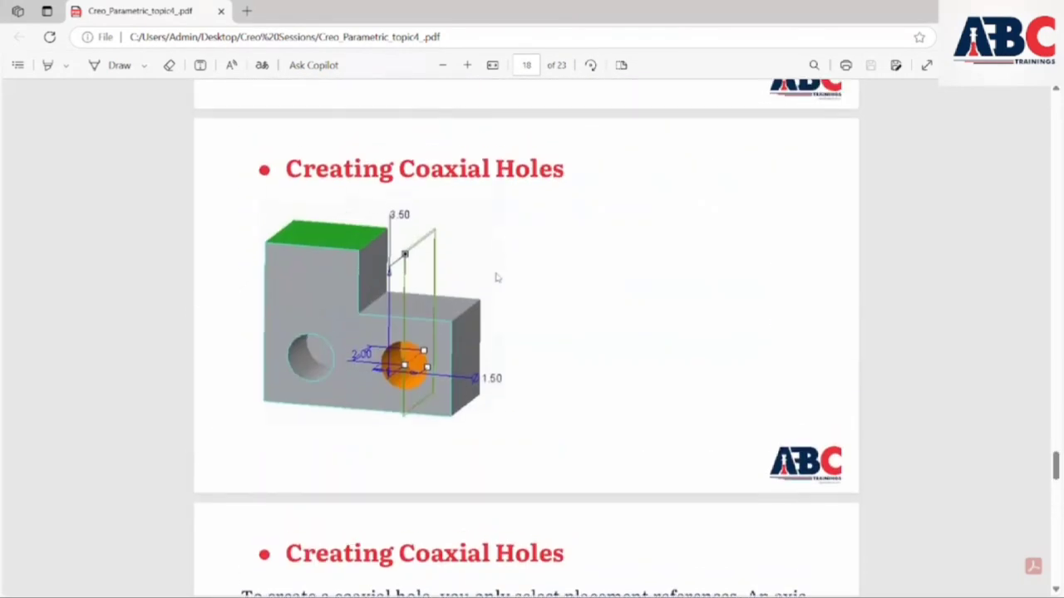
pyautogui.scroll(-3, 496, 277)
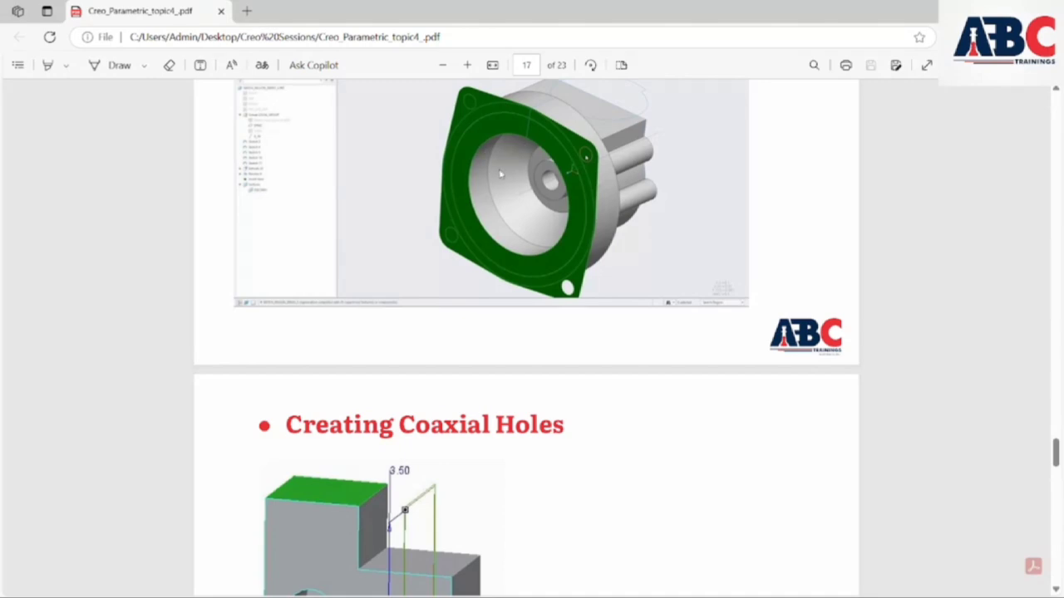
pyautogui.scroll(-12, 472, 276)
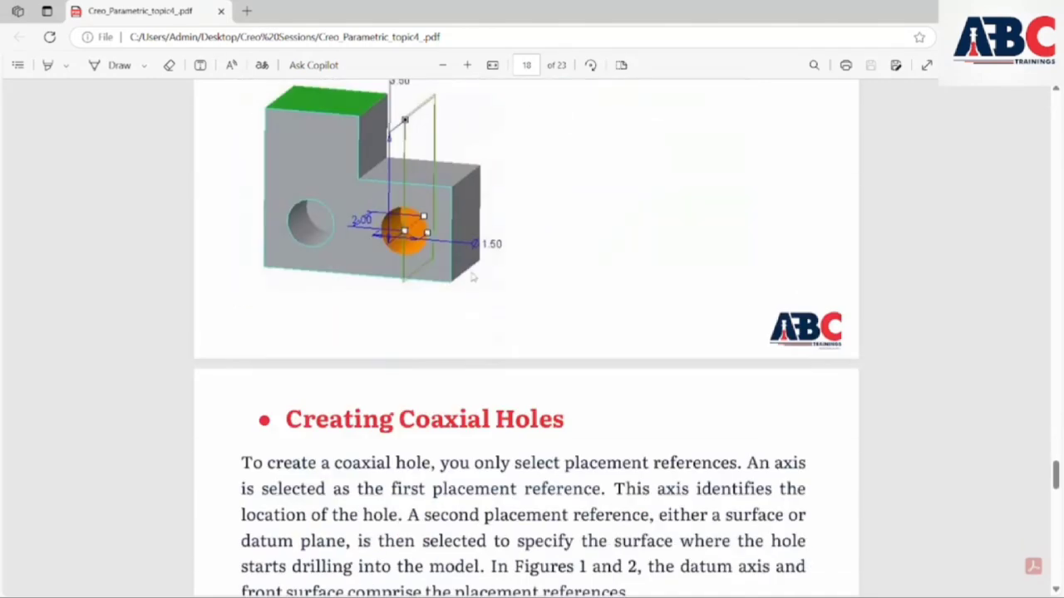
pyautogui.scroll(-12, 472, 277)
pyautogui.scroll(8, 473, 277)
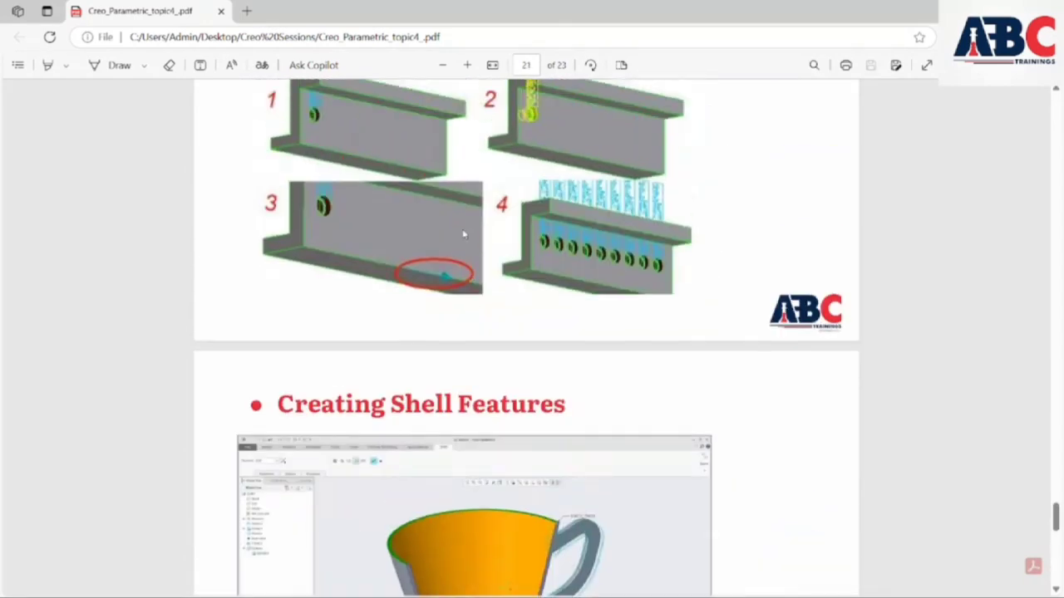
pyautogui.scroll(-8, 463, 234)
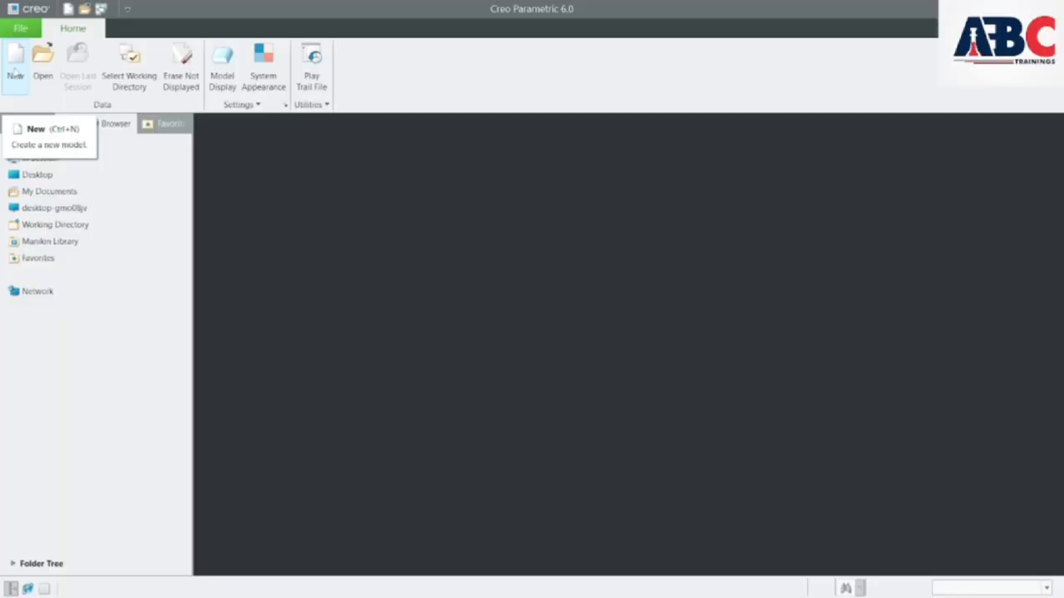
# Create a new solid part from the default template and start a Rotational Blend feature.
pyautogui.click(15, 75)
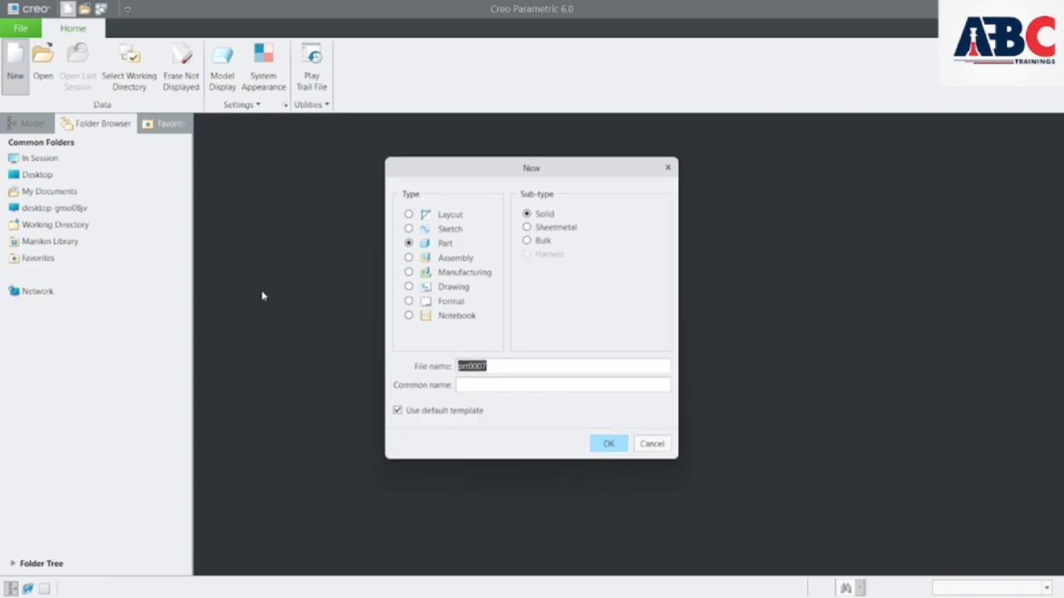
pyautogui.click(607, 446)
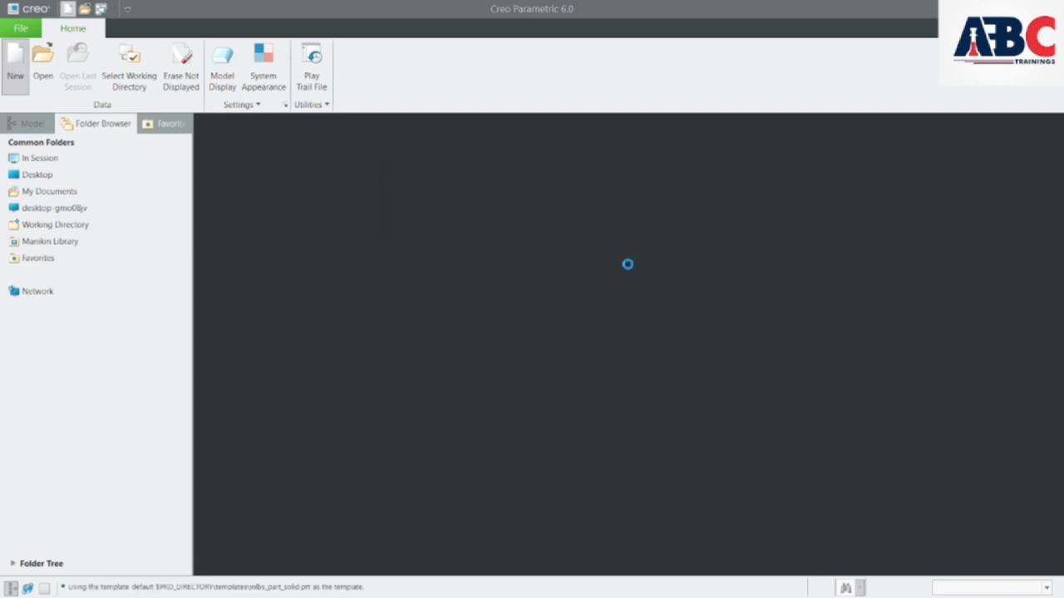
pyautogui.click(407, 105)
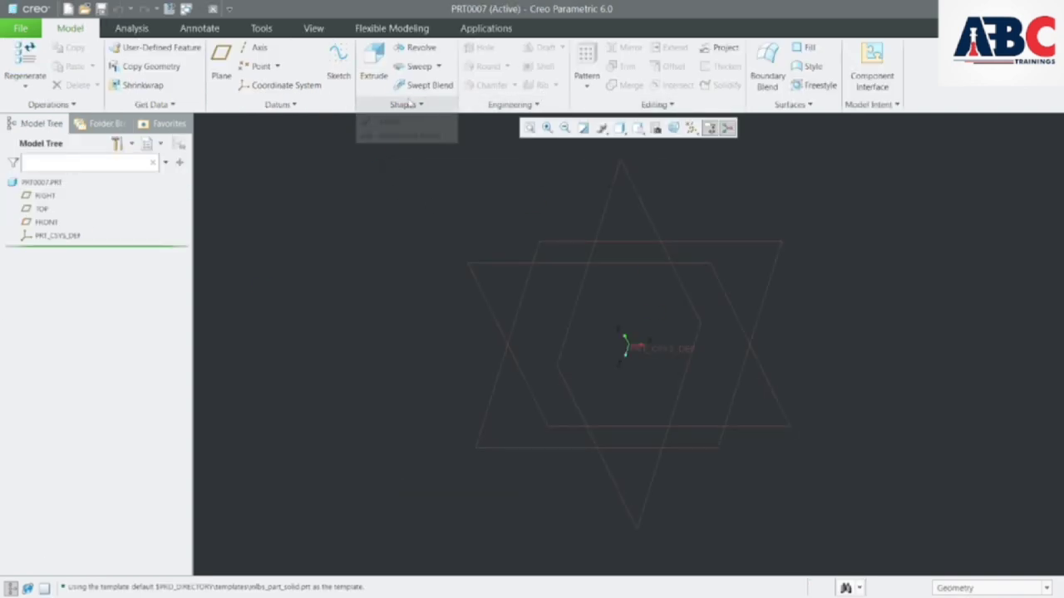
pyautogui.click(415, 137)
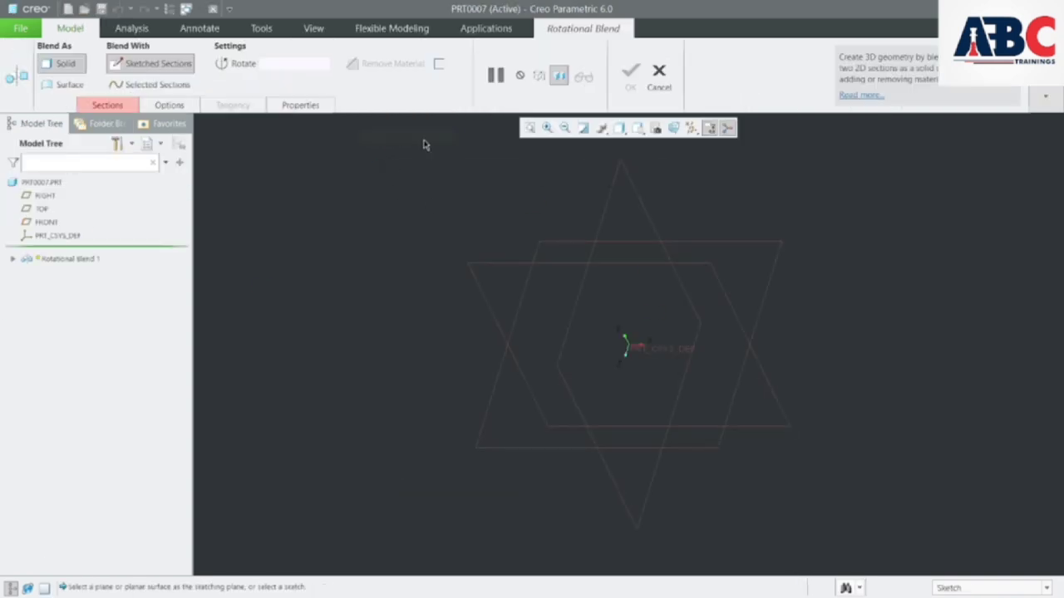
# Define an internal sketch for the blend's first section on the FRONT plane.
pyautogui.click(109, 106)
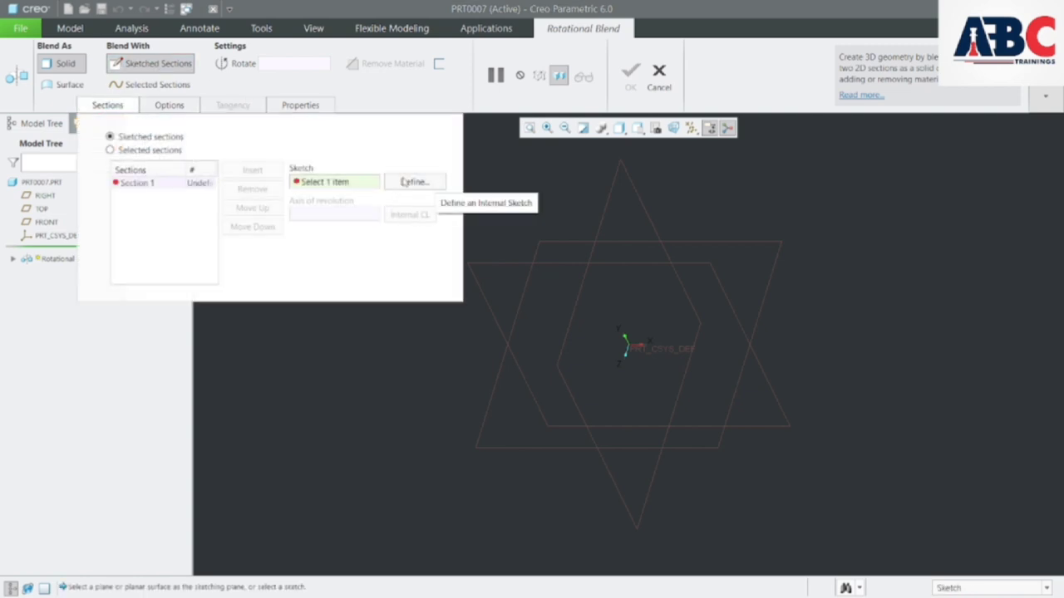
pyautogui.click(396, 182)
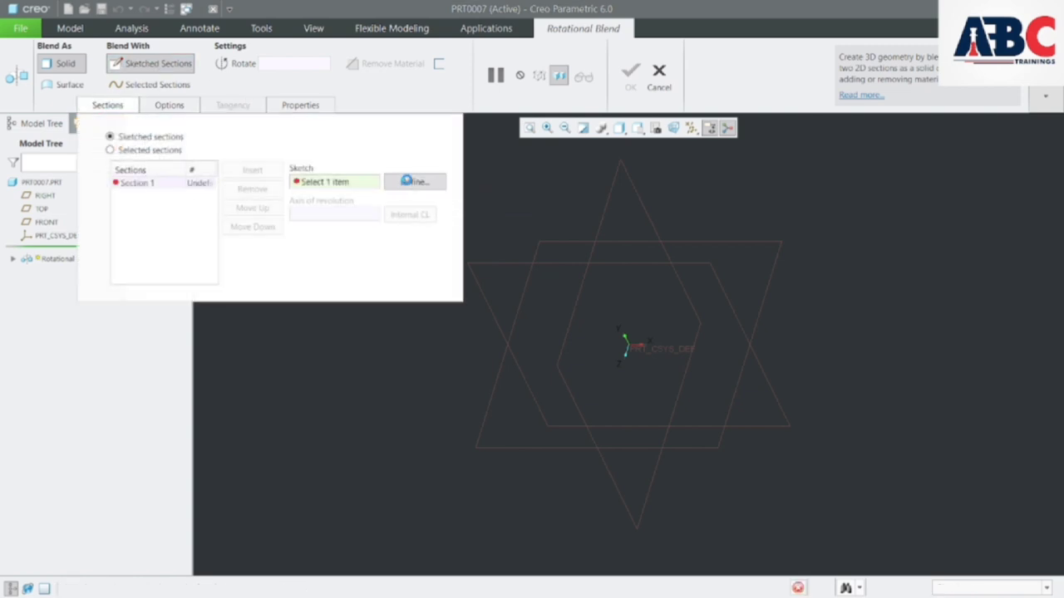
pyautogui.click(53, 223)
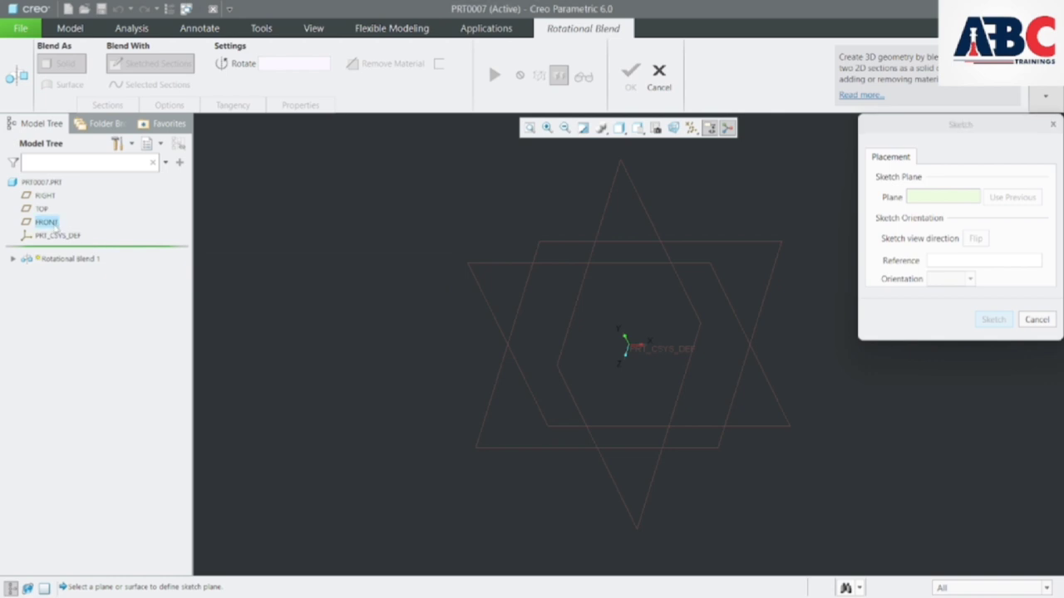
pyautogui.click(994, 320)
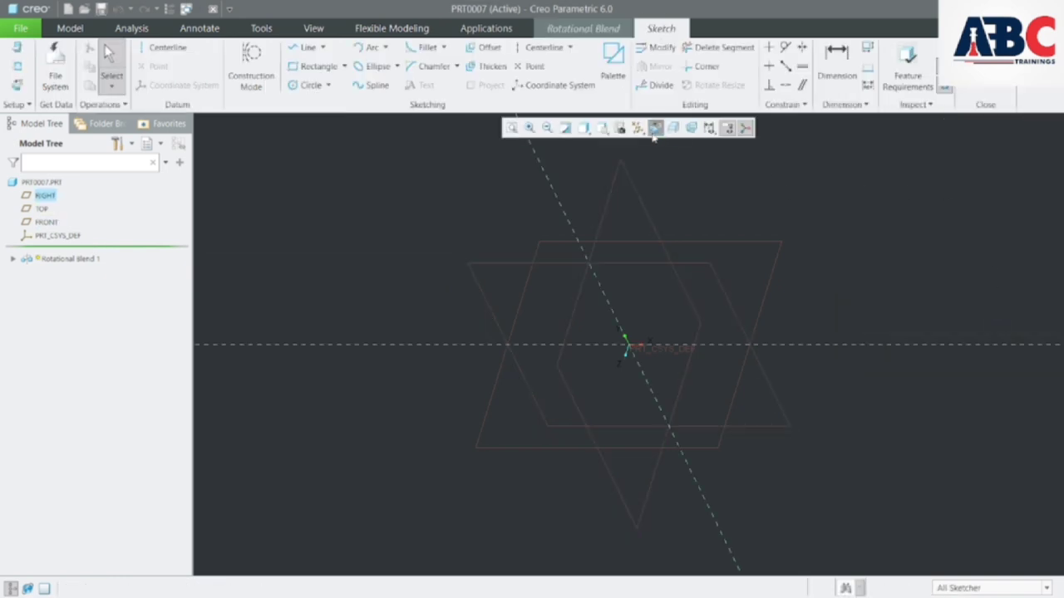
pyautogui.click(655, 127)
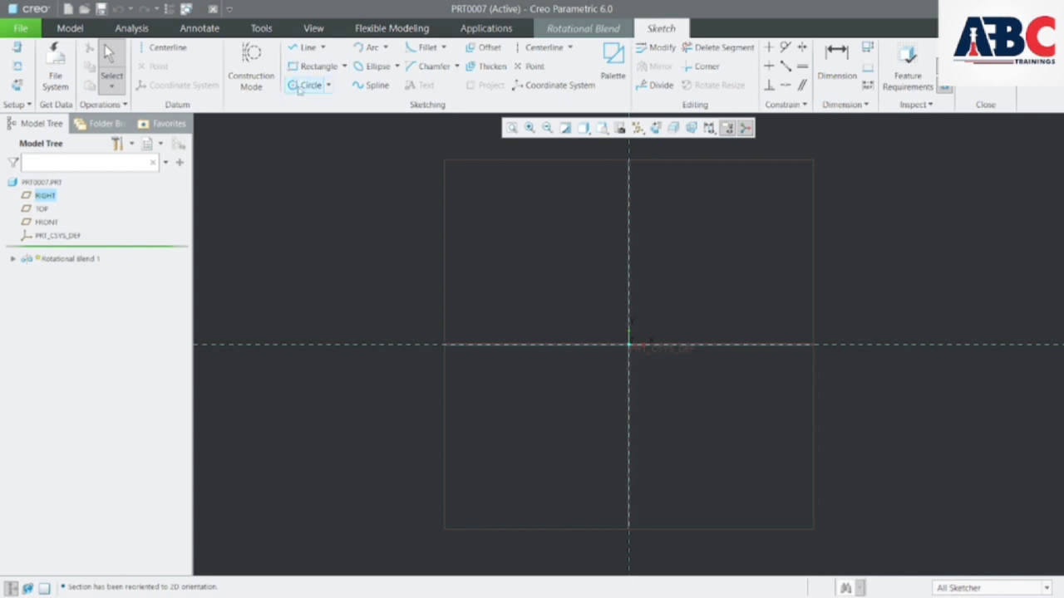
# Sketch a rectangle in the upper-left quadrant, clear of both reference axes, and finish the first section.
pyautogui.click(314, 66)
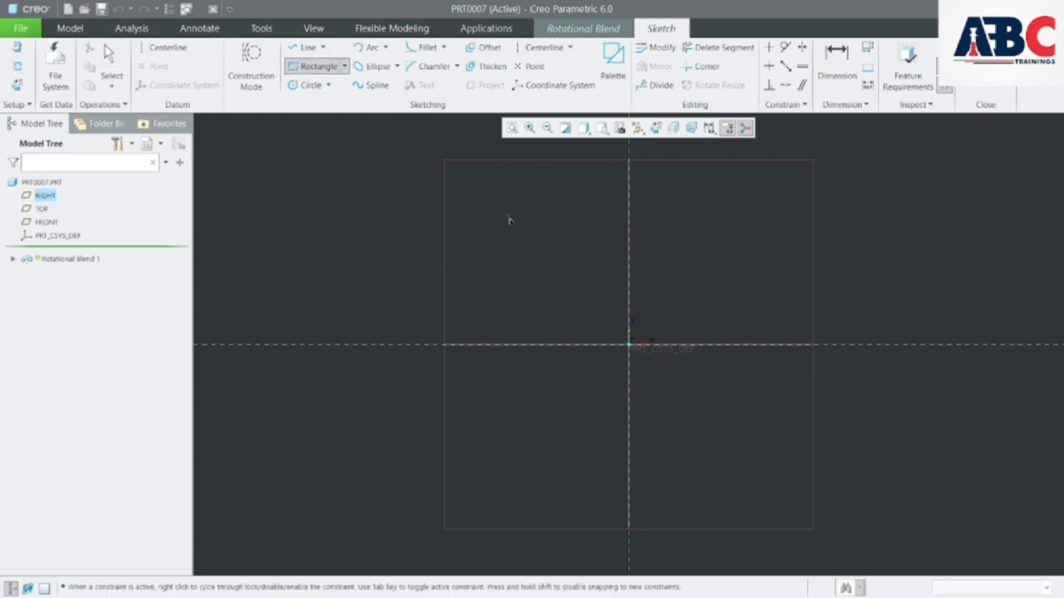
pyautogui.click(463, 202)
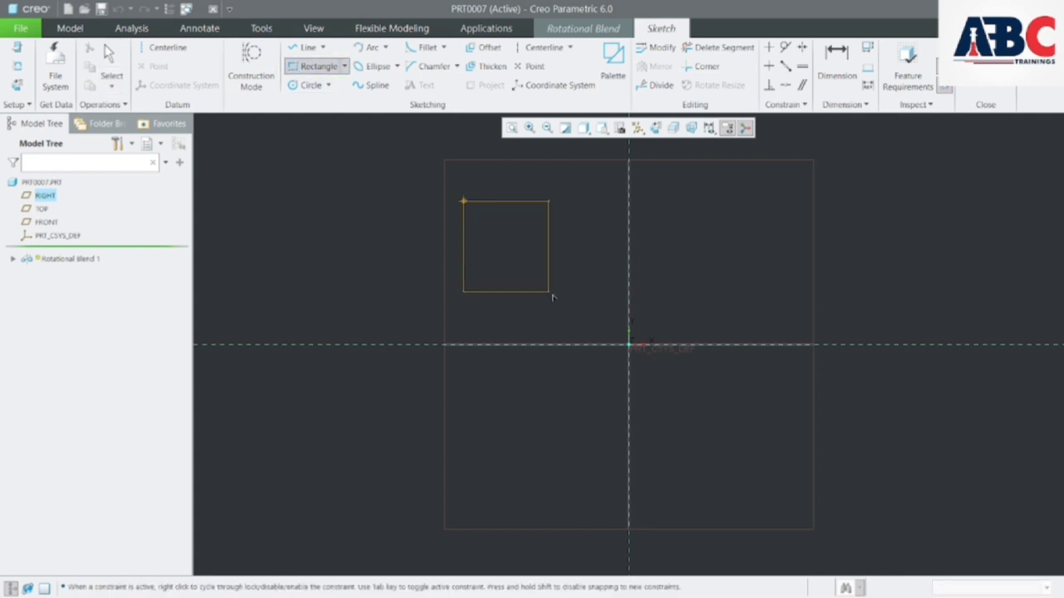
pyautogui.click(611, 313)
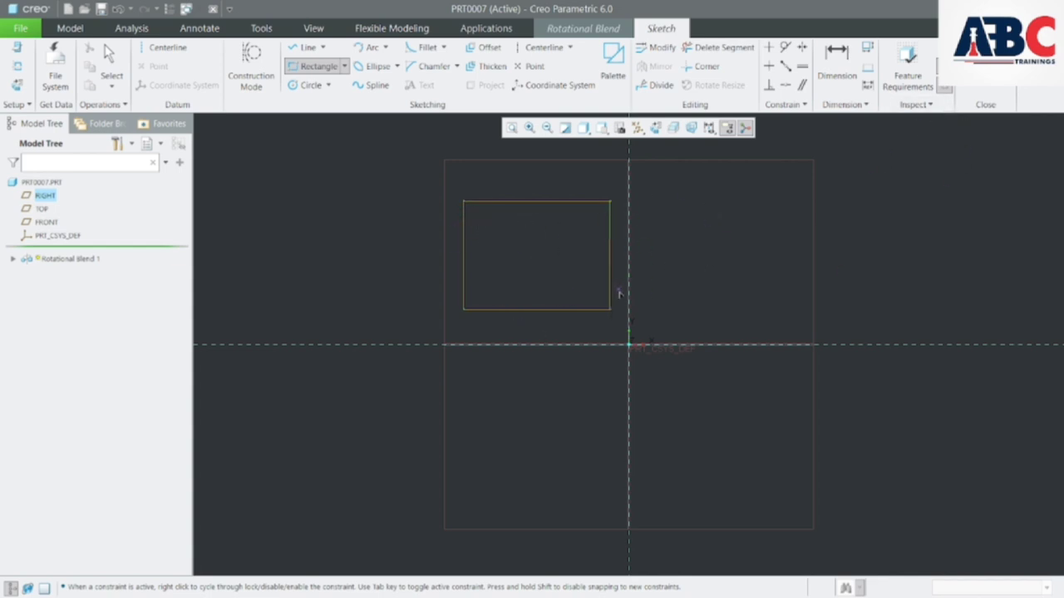
pyautogui.click(968, 84)
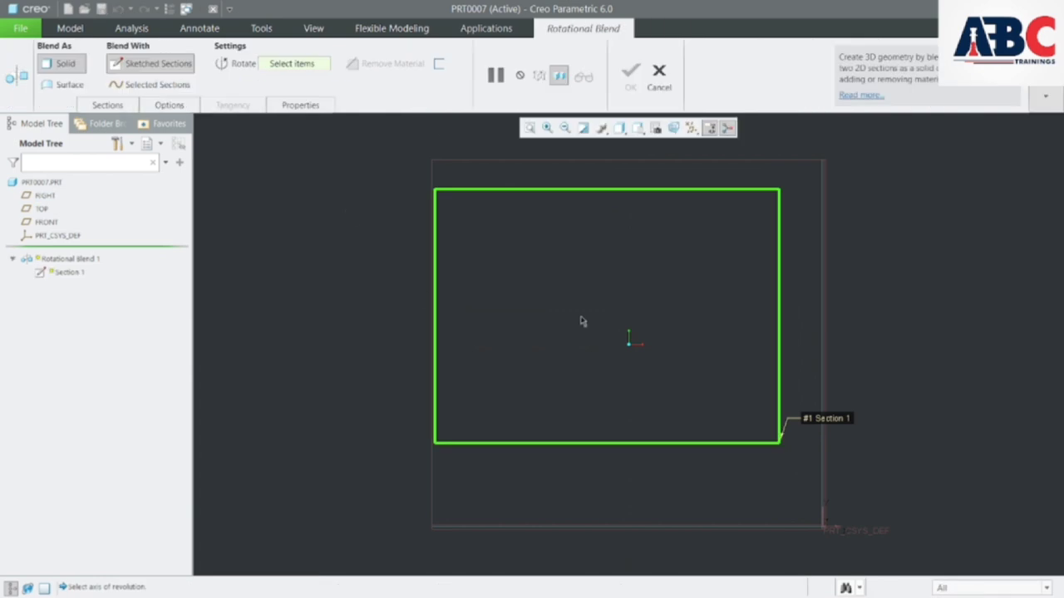
# Set the Y-axis of PRT_CSYS_DEF as the axis of revolution and insert a second blend section.
pyautogui.click(118, 107)
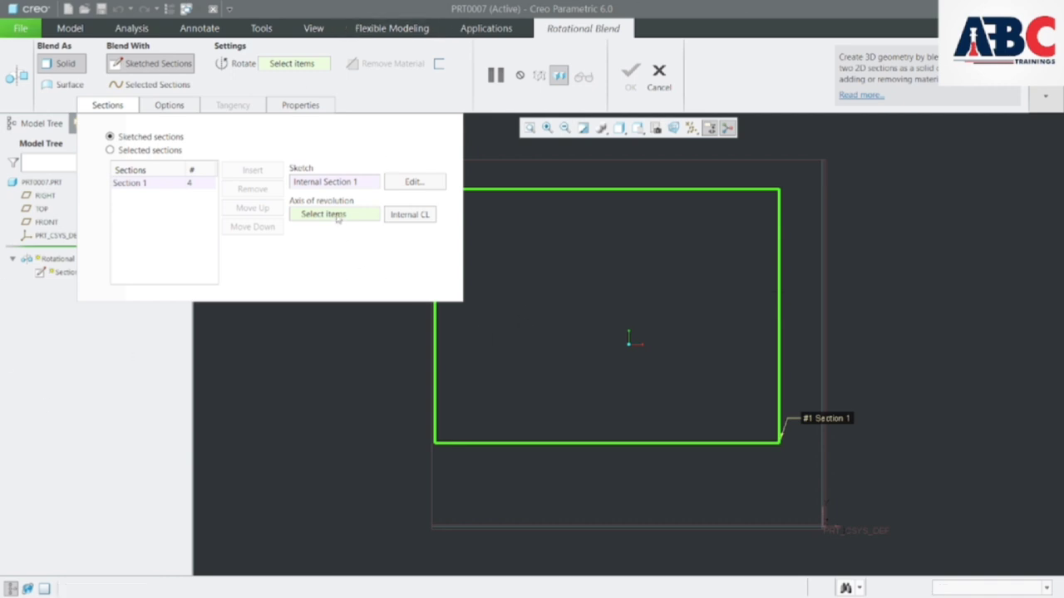
pyautogui.click(823, 517)
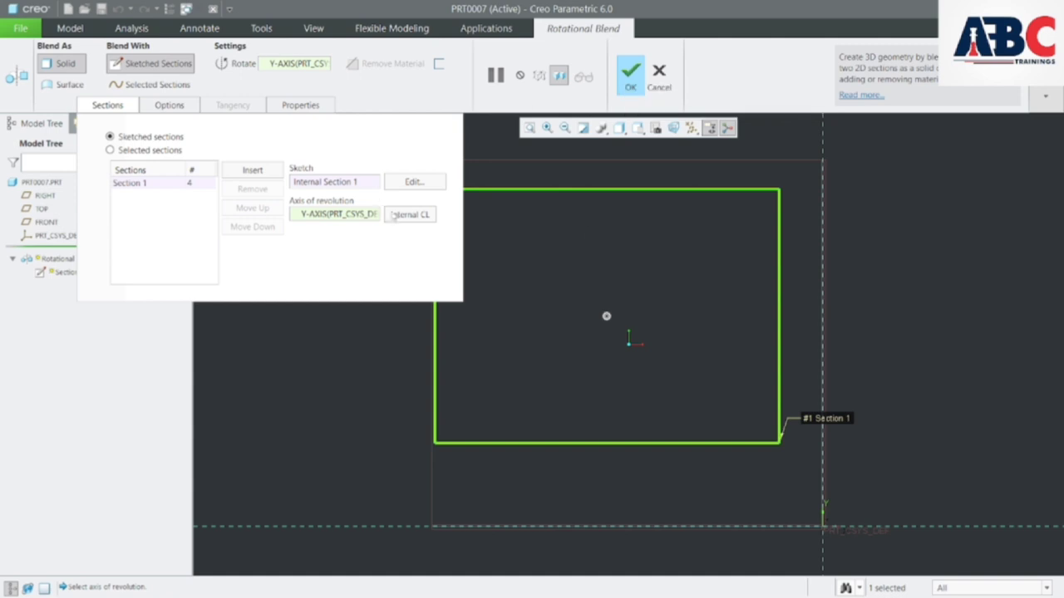
pyautogui.click(269, 175)
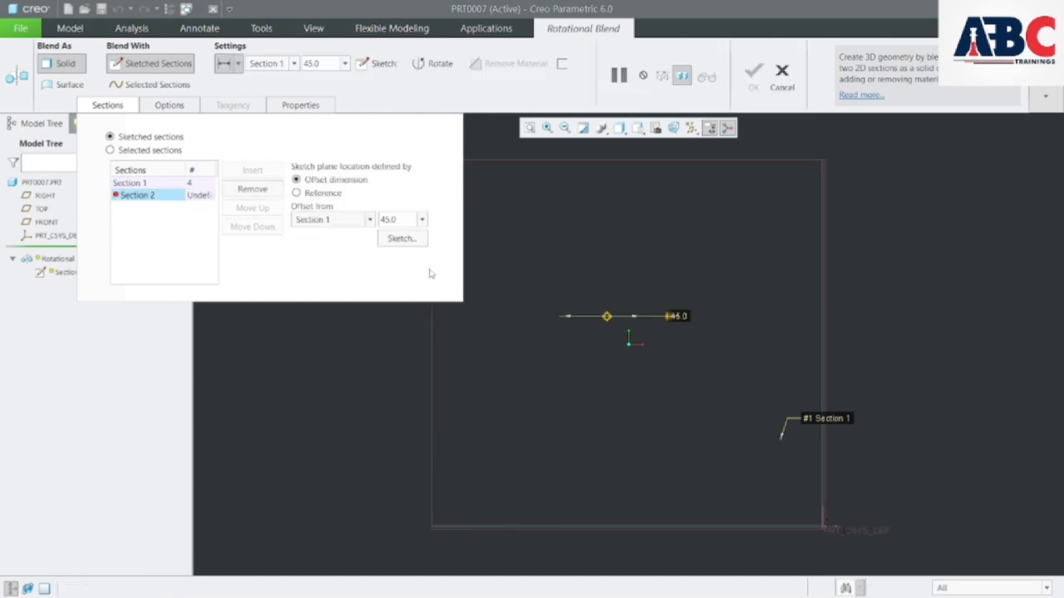
# In Section 2, offset 45 from Section 1, sketch a circle about 69 in diameter, about 74 left of the vertical reference and 59 above the horizontal.
pyautogui.click(402, 238)
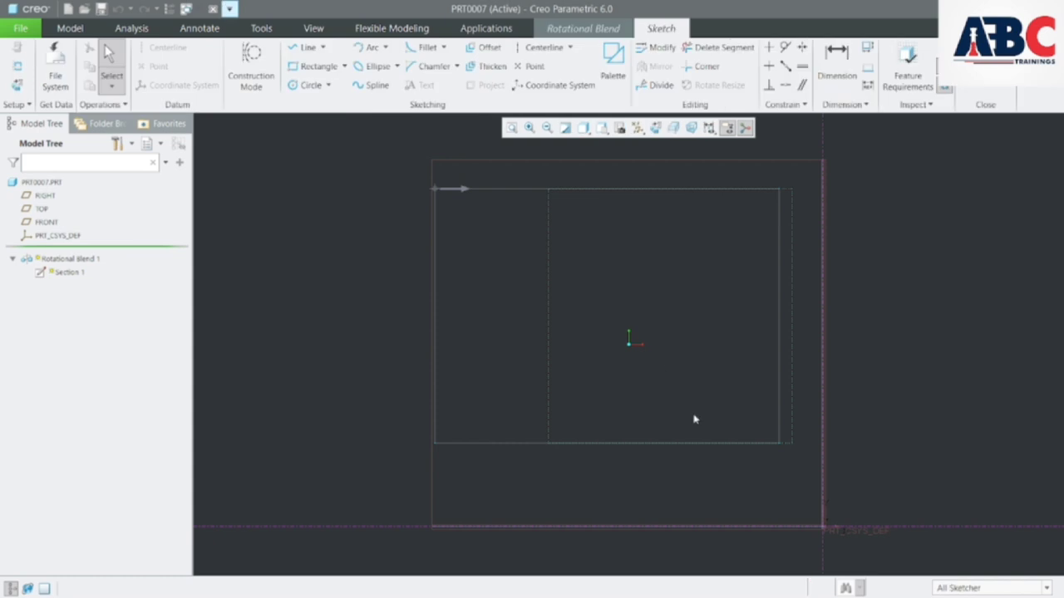
pyautogui.click(656, 127)
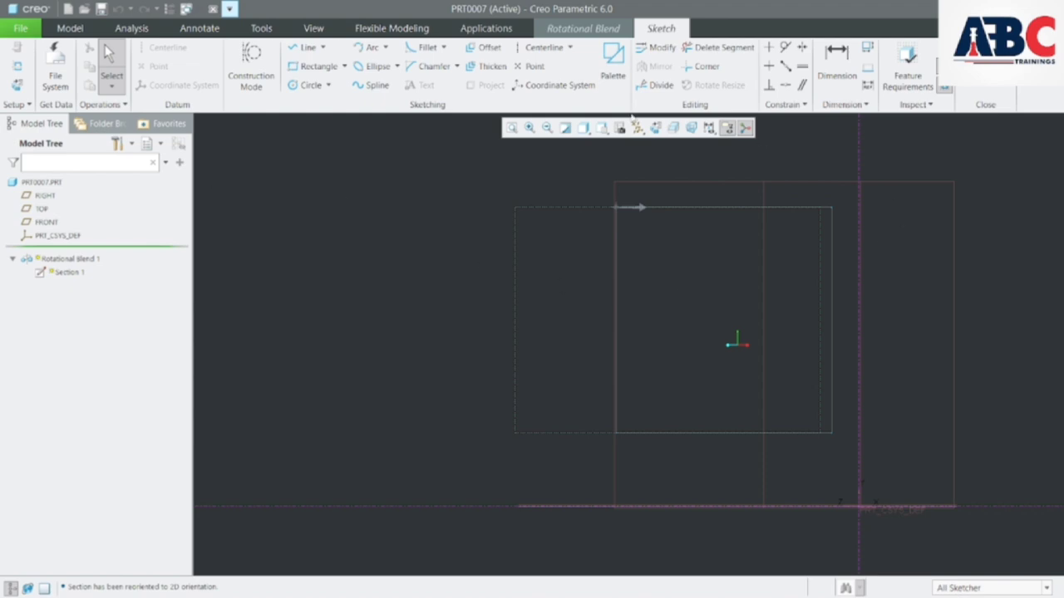
pyautogui.click(304, 85)
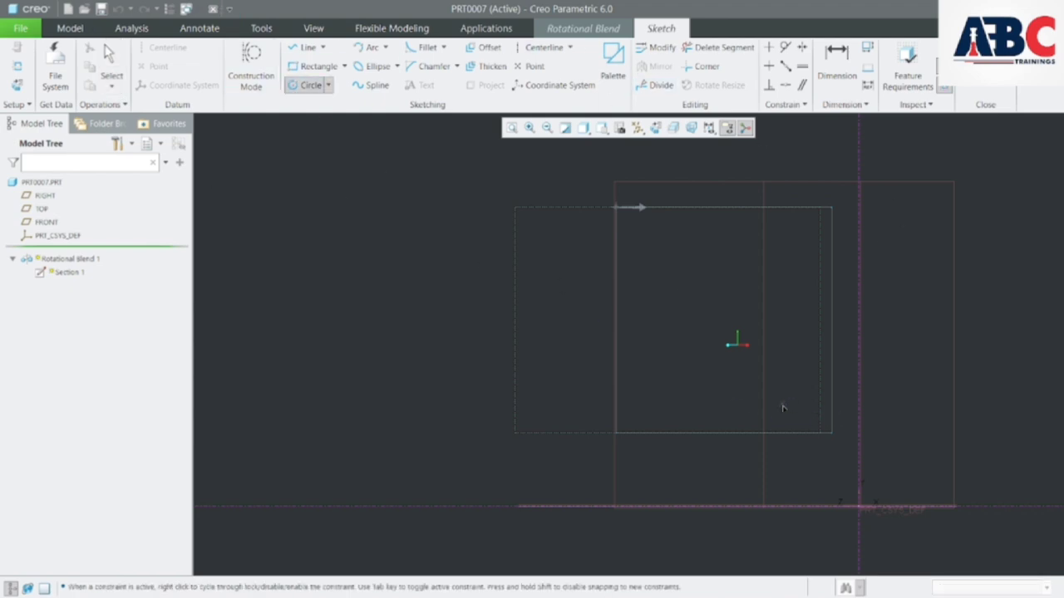
pyautogui.click(747, 418)
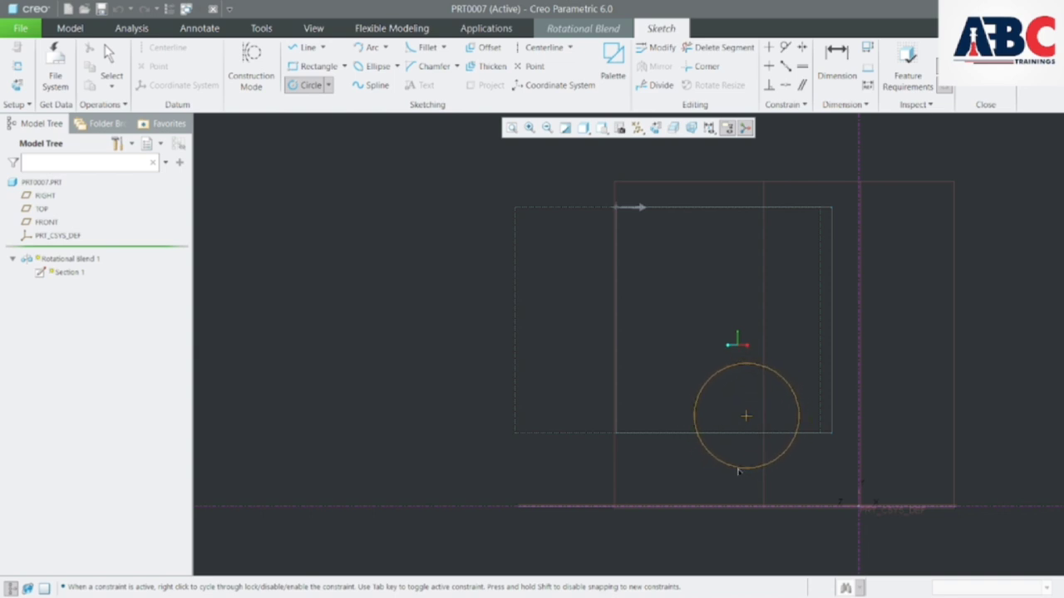
pyautogui.click(736, 469)
# Divide the circle into four arcs to match the rectangle's sides and finish the second section.
pyautogui.click(656, 85)
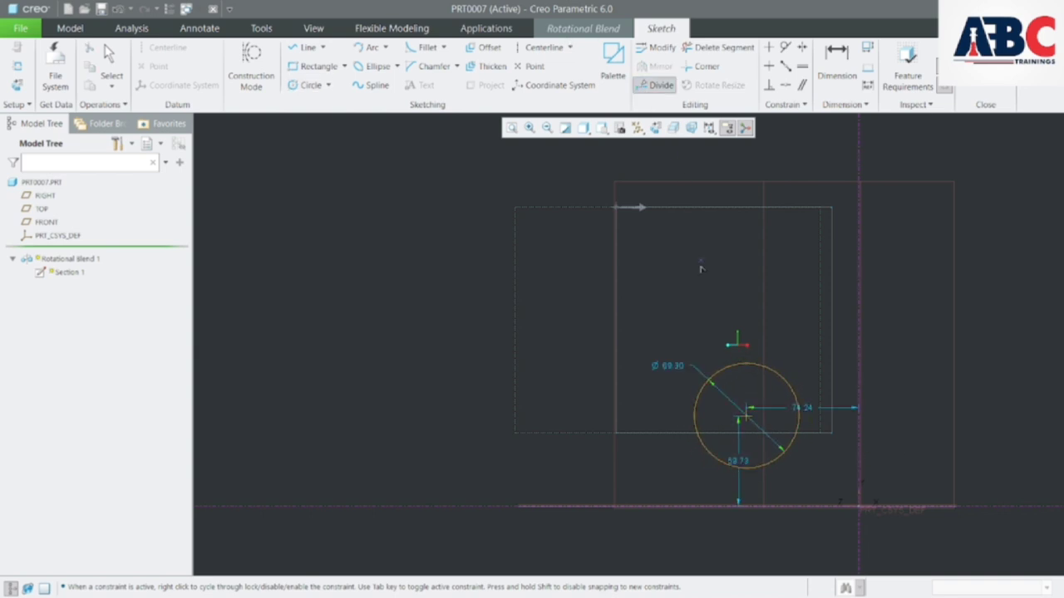
pyautogui.click(700, 390)
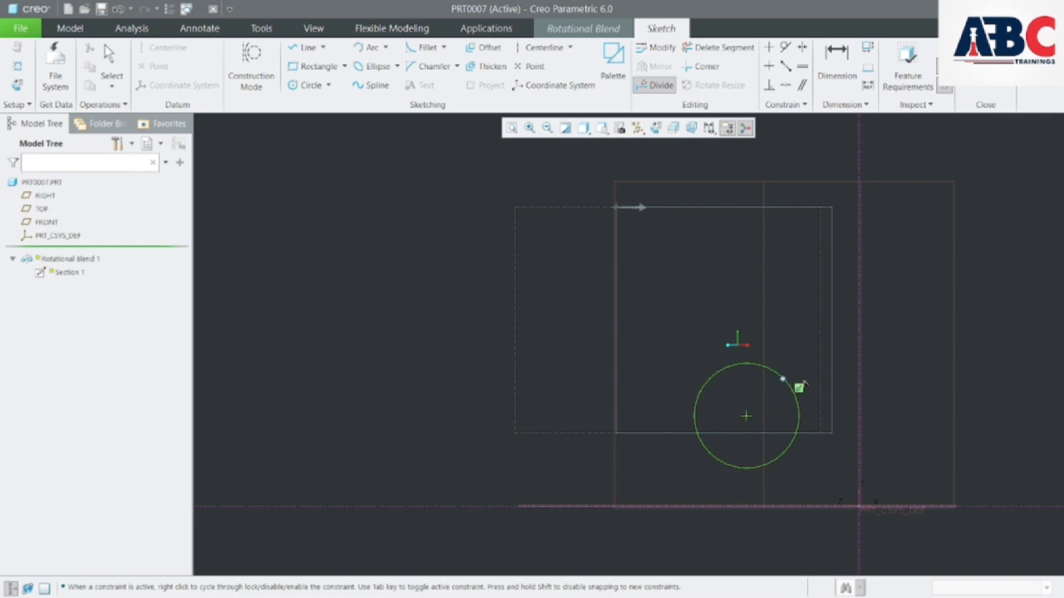
pyautogui.click(792, 390)
pyautogui.click(722, 464)
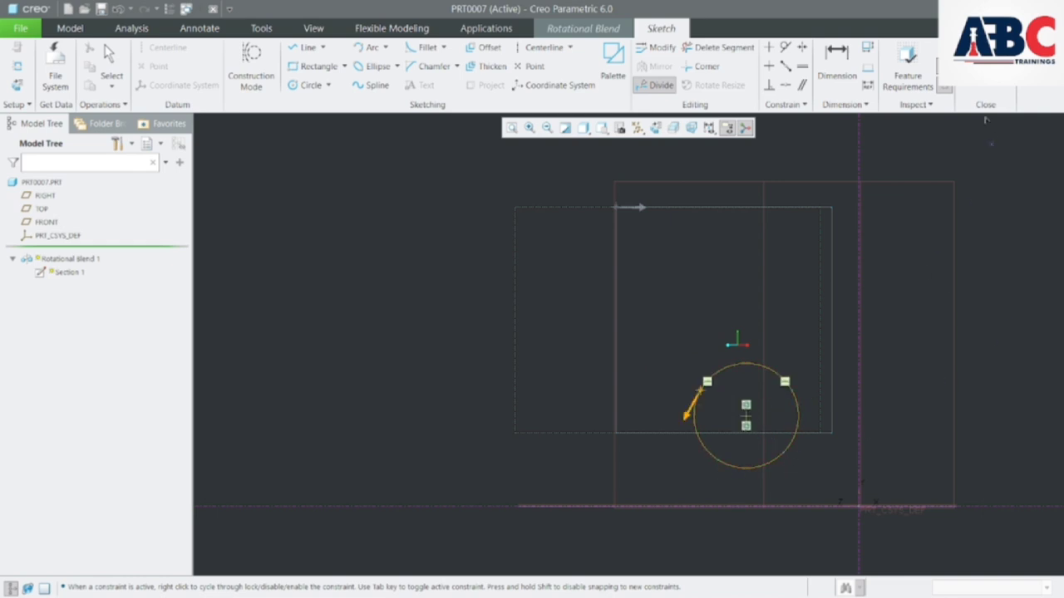
pyautogui.click(971, 88)
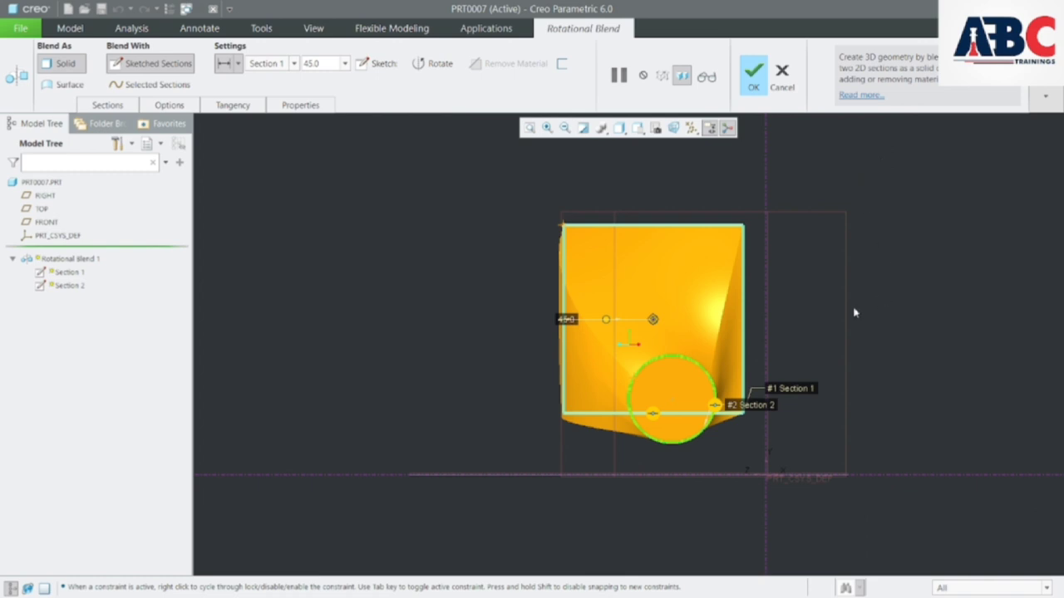
# Preview the rotational blend as solid geometry, inspect it from several angles and return to editing the feature.
pyautogui.moveTo(841, 374)
pyautogui.mouseDown(button='middle')
pyautogui.moveTo(795, 357)
pyautogui.moveTo(821, 371)
pyautogui.mouseUp(button='middle')
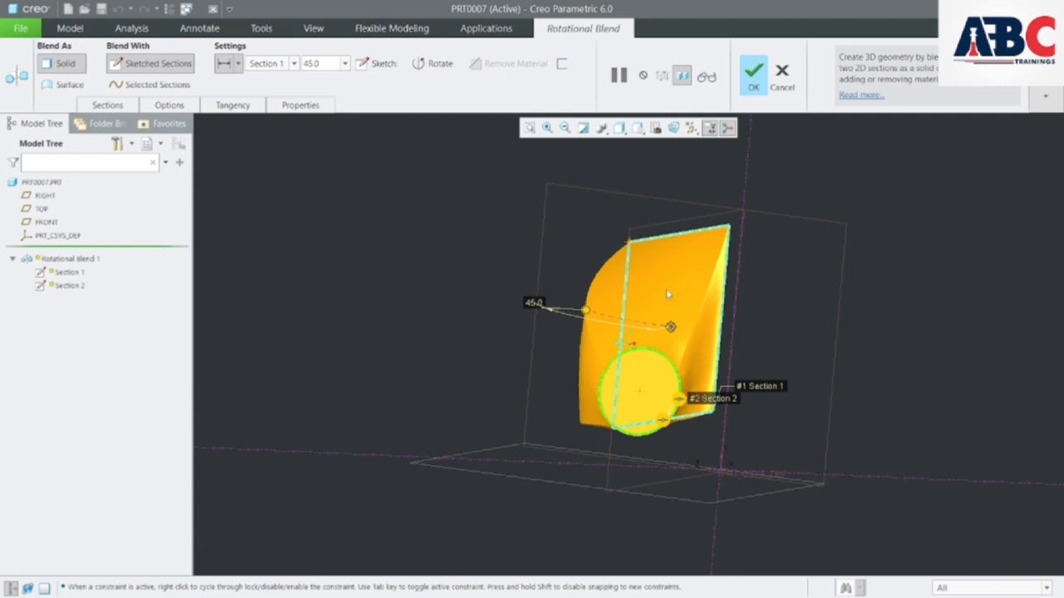
pyautogui.click(706, 76)
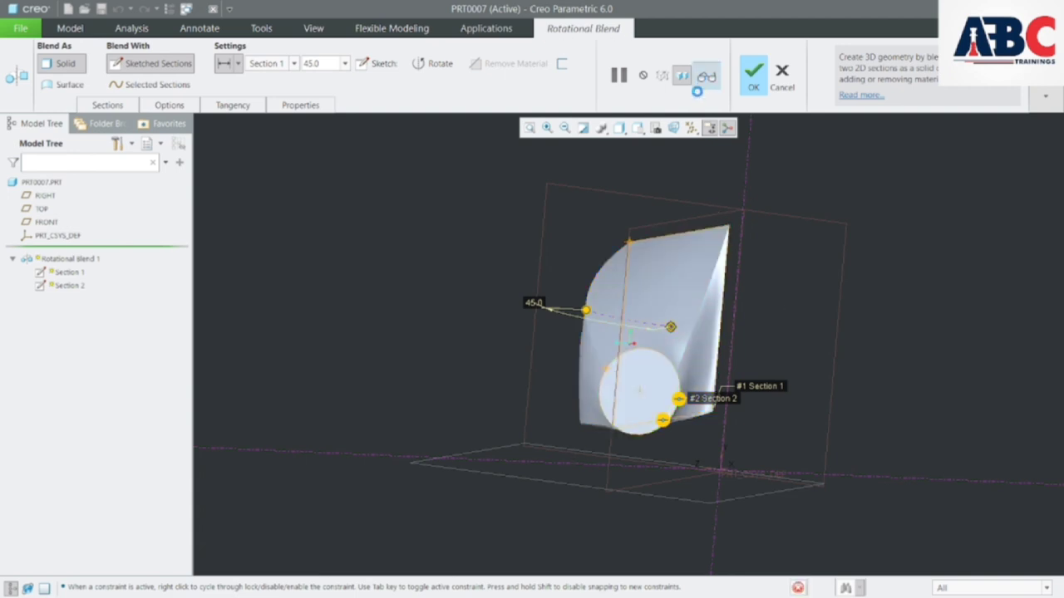
pyautogui.moveTo(803, 280)
pyautogui.mouseDown(button='middle')
pyautogui.moveTo(823, 335)
pyautogui.moveTo(858, 347)
pyautogui.mouseUp(button='middle')
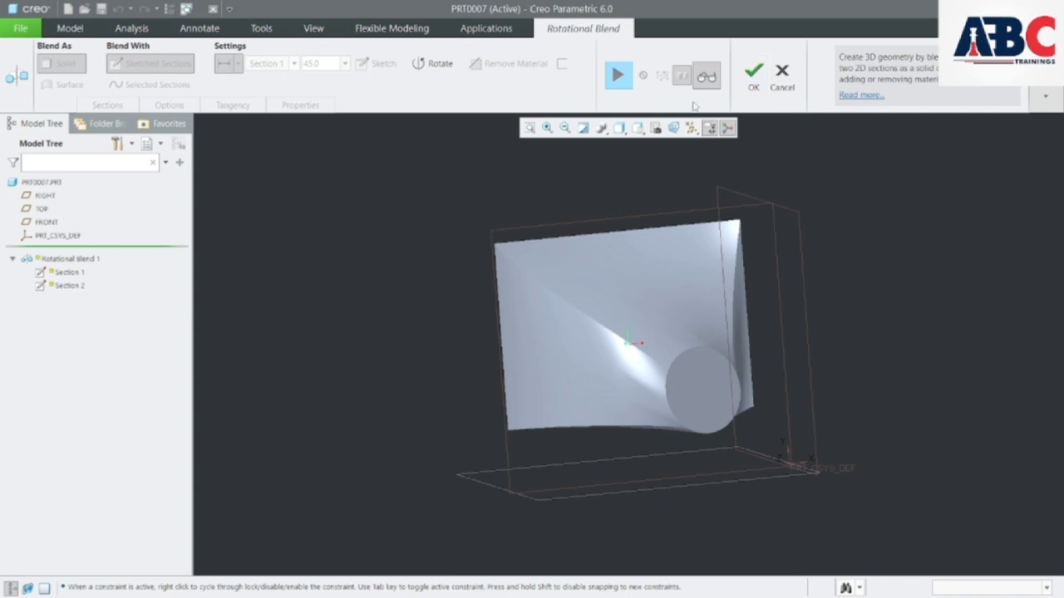
pyautogui.click(706, 76)
pyautogui.click(707, 76)
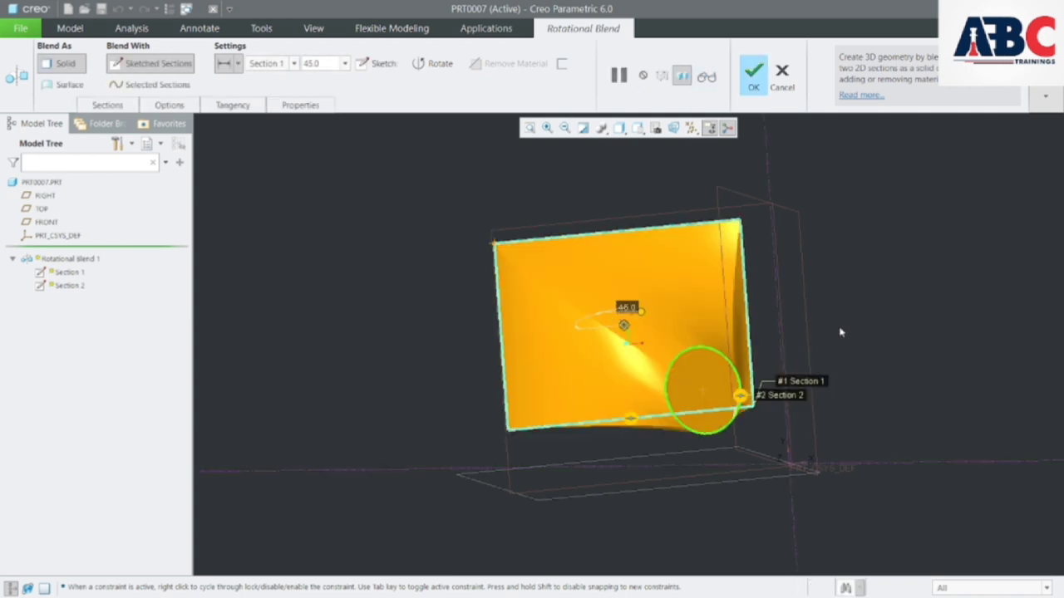
# Set the angular offset of Section 2 from Section 1 to 20 and complete the rotational blend.
pyautogui.moveTo(842, 332)
pyautogui.mouseDown(button='middle')
pyautogui.moveTo(845, 316)
pyautogui.moveTo(859, 325)
pyautogui.mouseUp(button='middle')
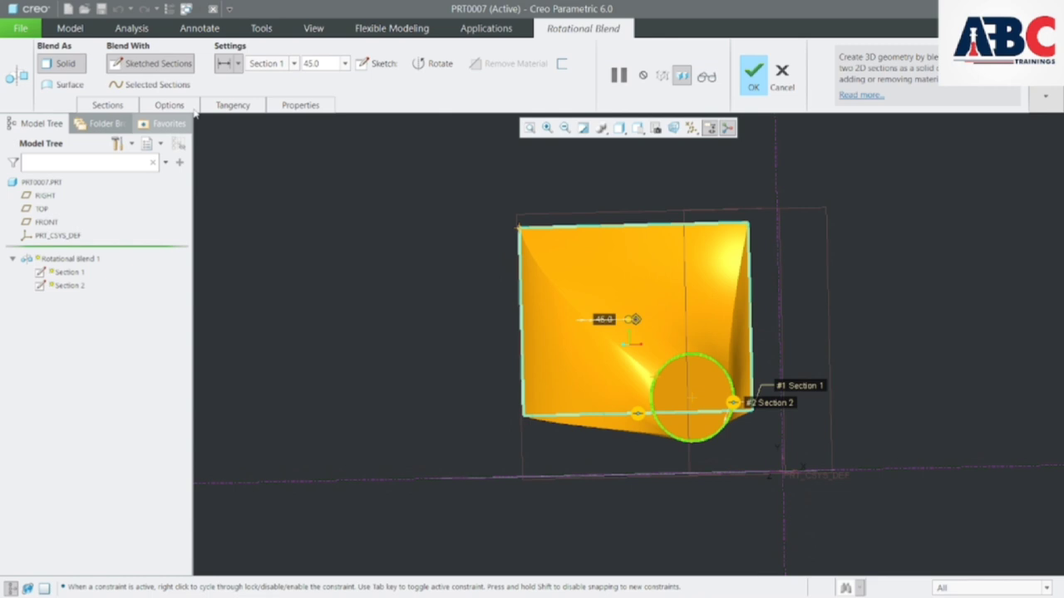
pyautogui.click(331, 65)
pyautogui.write('20')
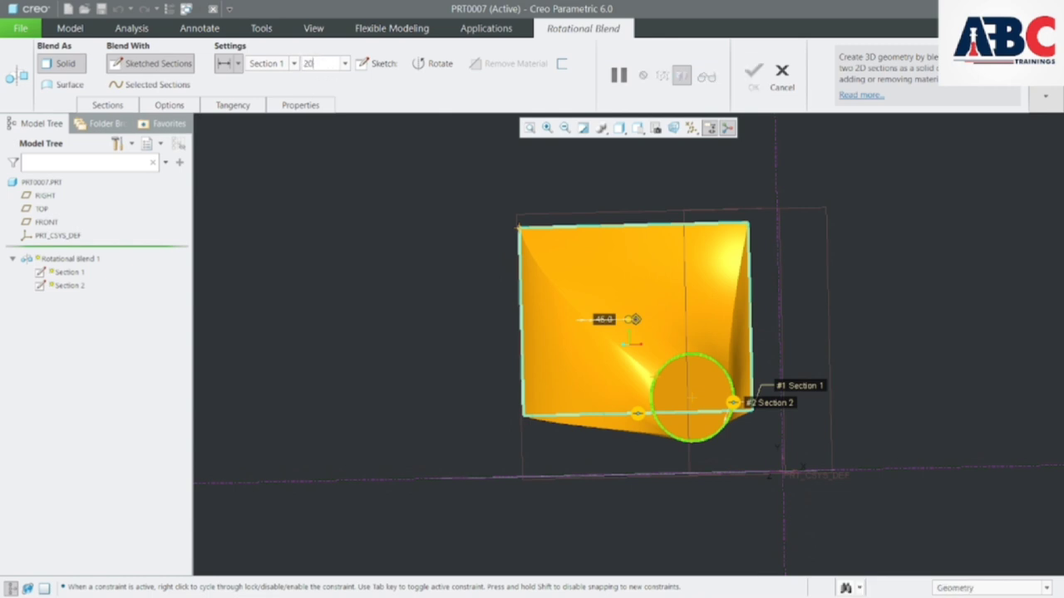
pyautogui.press('Return')
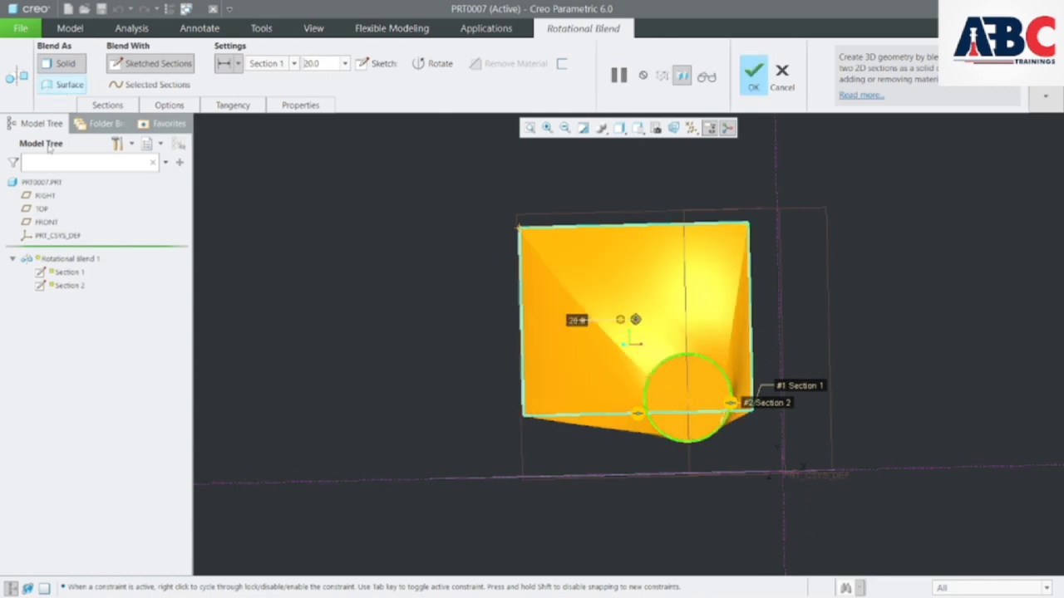
pyautogui.moveTo(888, 430); pyautogui.dragTo(902, 486, button='middle')
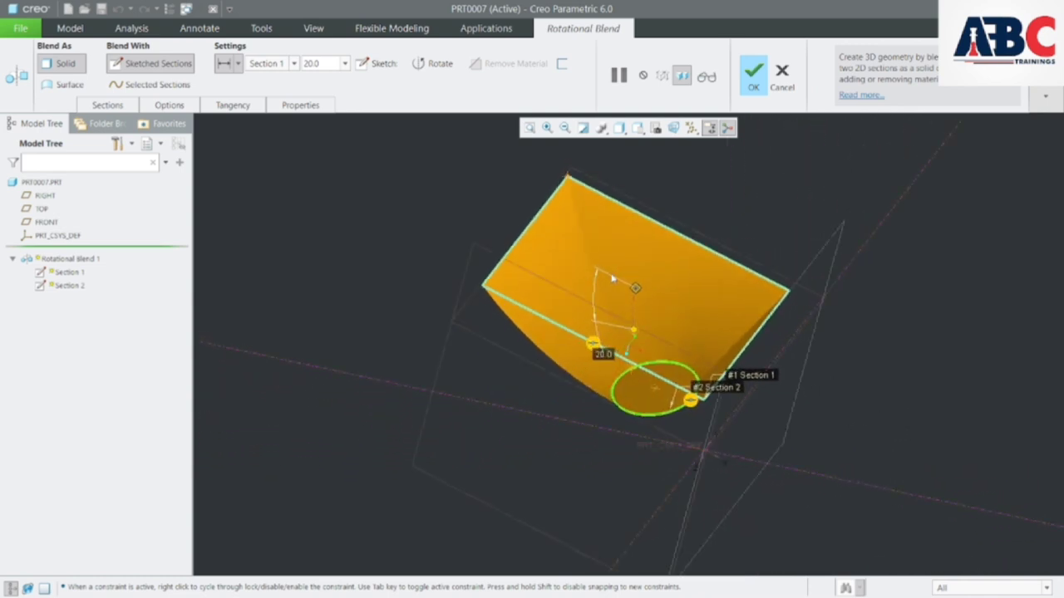
pyautogui.click(753, 83)
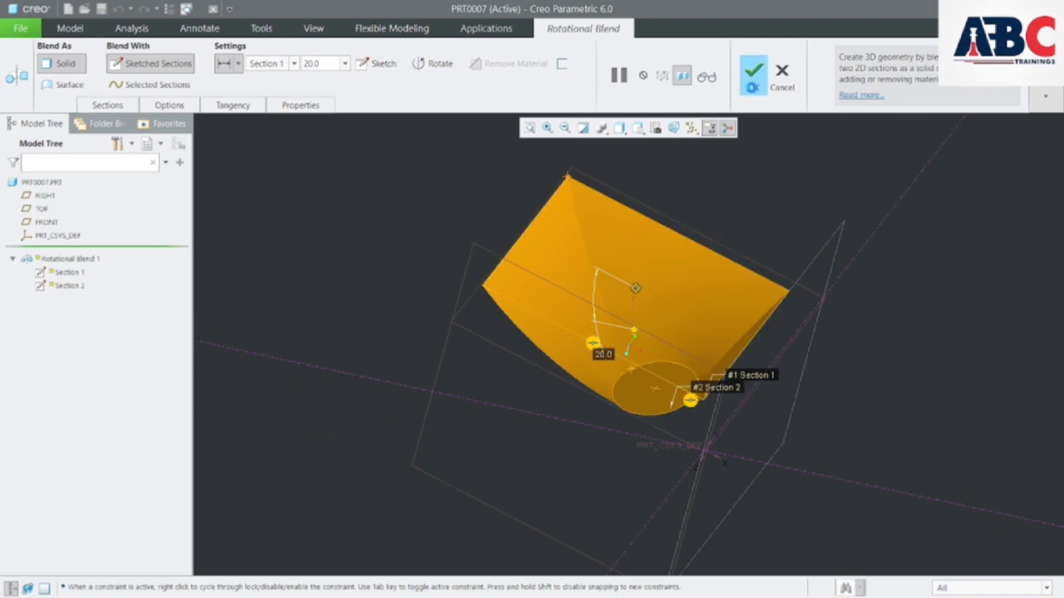
pyautogui.moveTo(854, 212); pyautogui.dragTo(860, 236, button='middle')
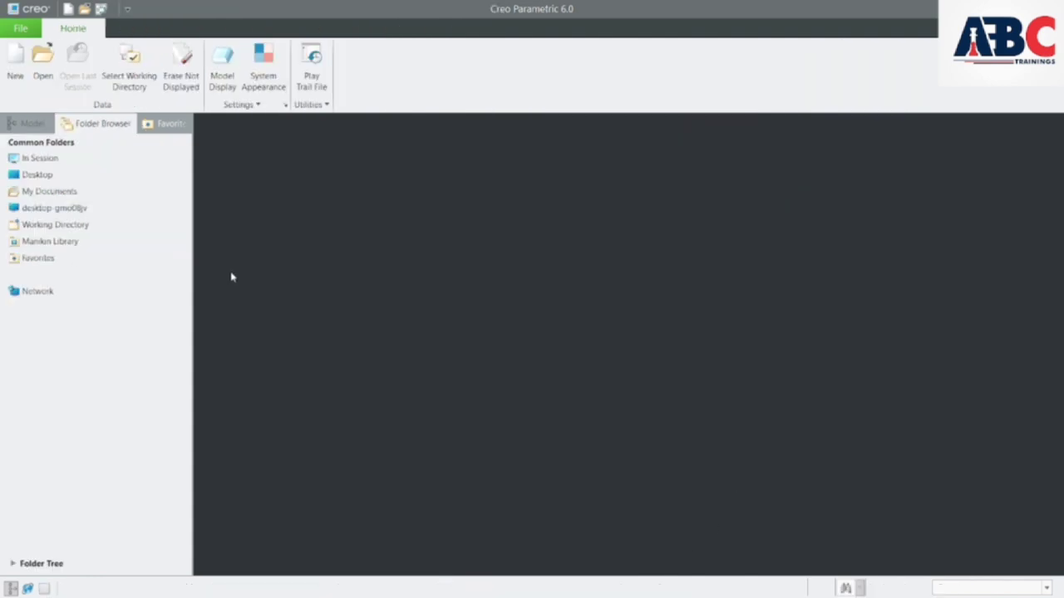
# Create a new part and start an extrude sketch on the TOP plane, oriented parallel to the screen.
pyautogui.click(15, 70)
pyautogui.click(609, 444)
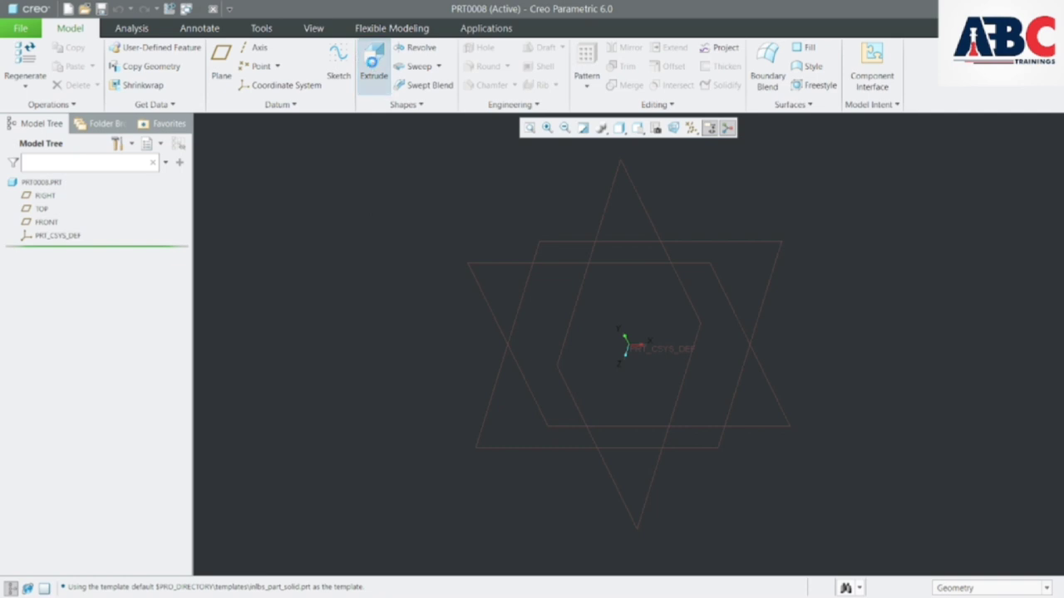
pyautogui.click(373, 66)
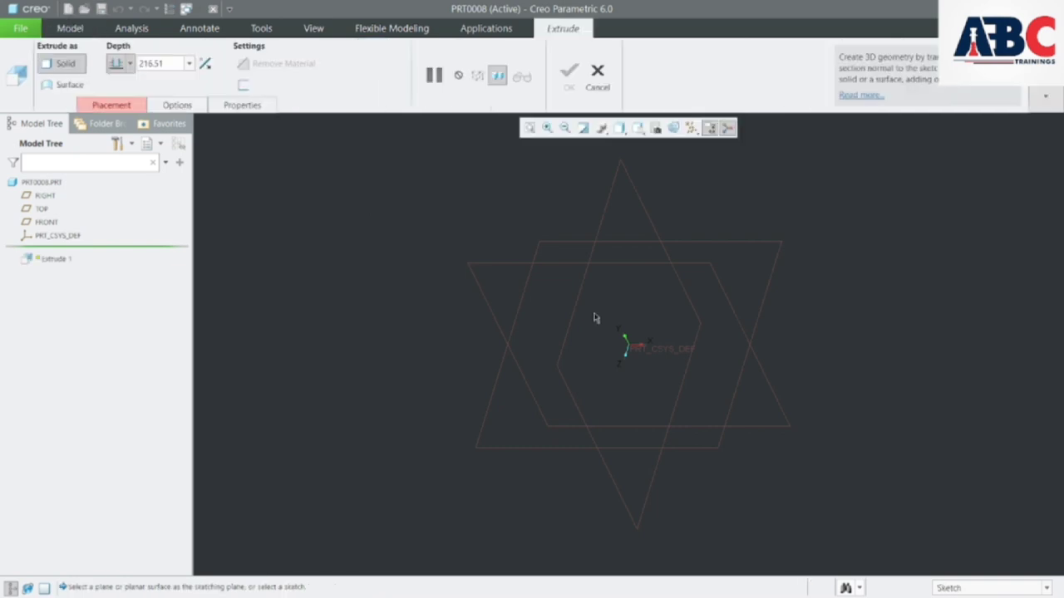
pyautogui.click(567, 248)
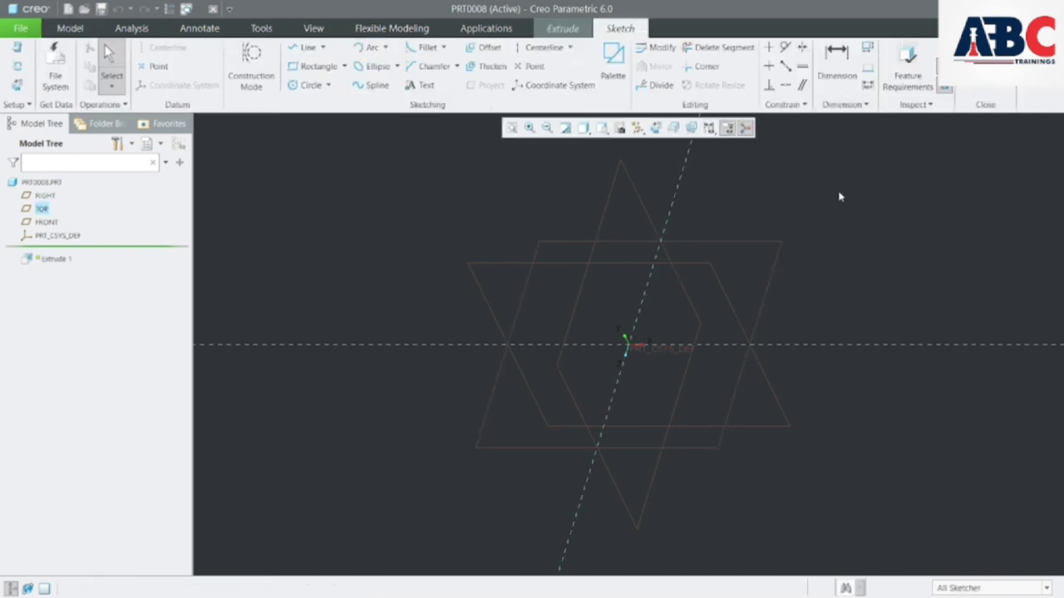
pyautogui.click(655, 127)
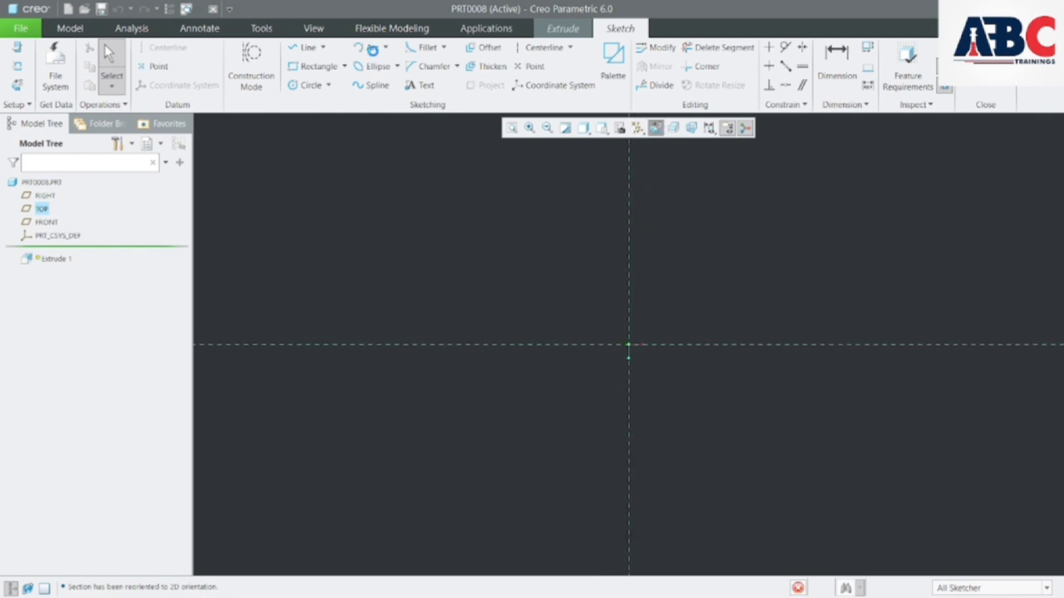
# Sketch a corner rectangle enclosing the origin and finish the extrude section.
pyautogui.click(319, 66)
pyautogui.click(574, 300)
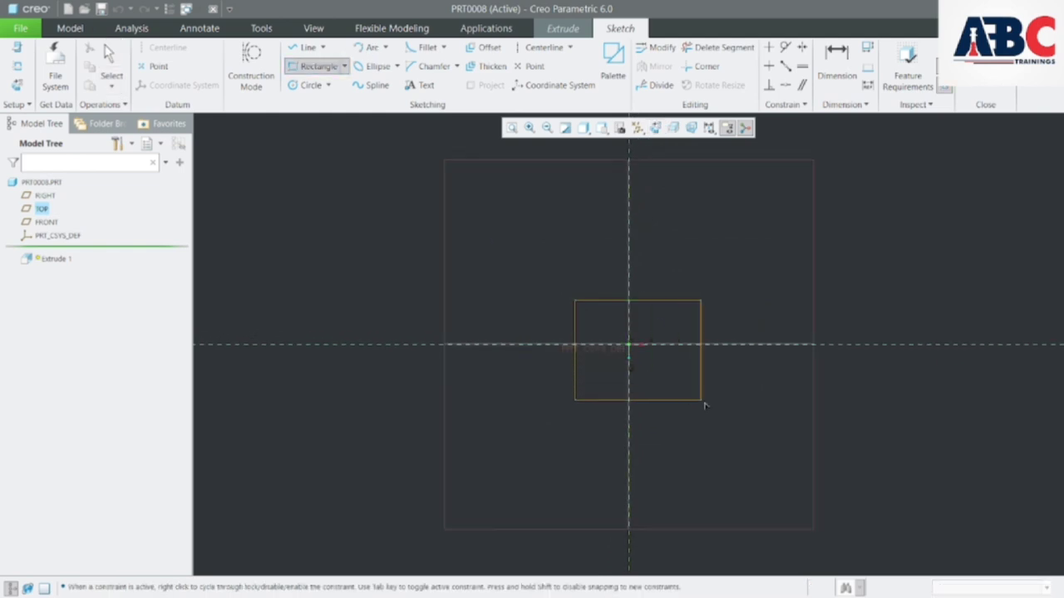
pyautogui.click(690, 393)
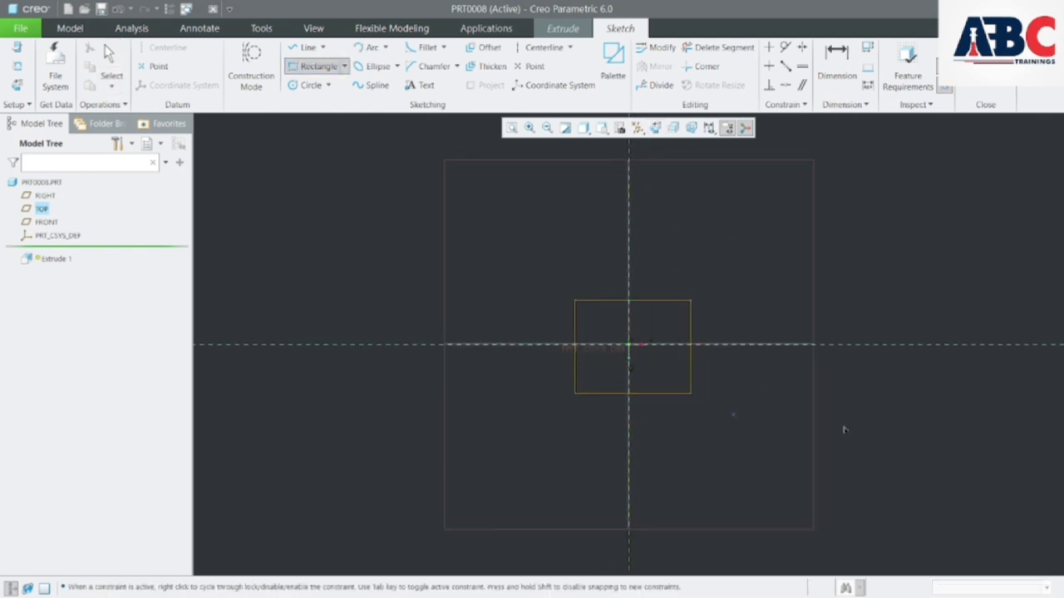
pyautogui.click(985, 99)
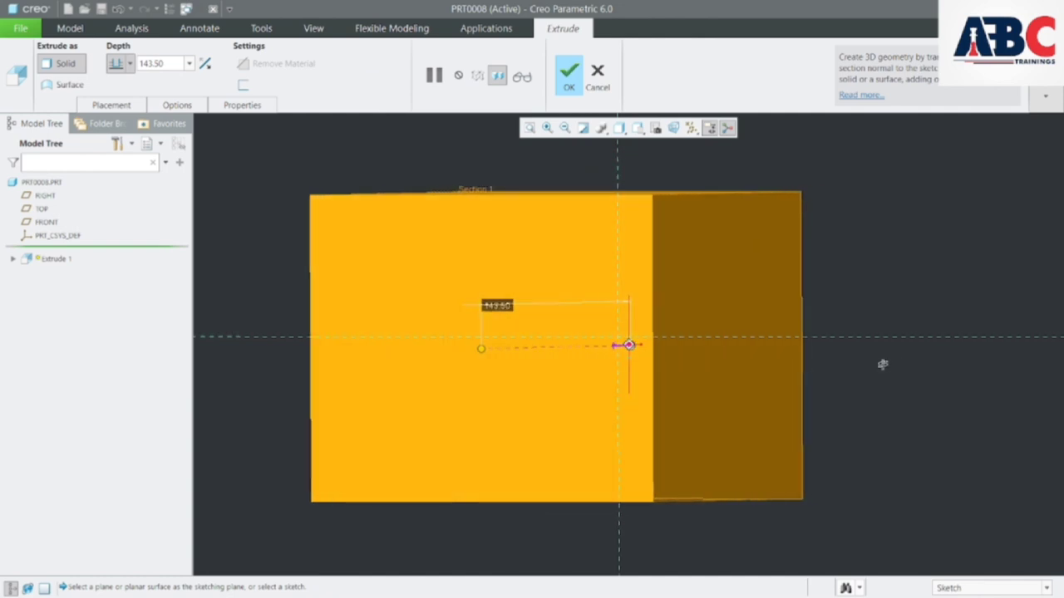
# Extrude the rectangle as a solid to a depth of about 522 and complete the feature.
pyautogui.scroll(-3, 883, 364)
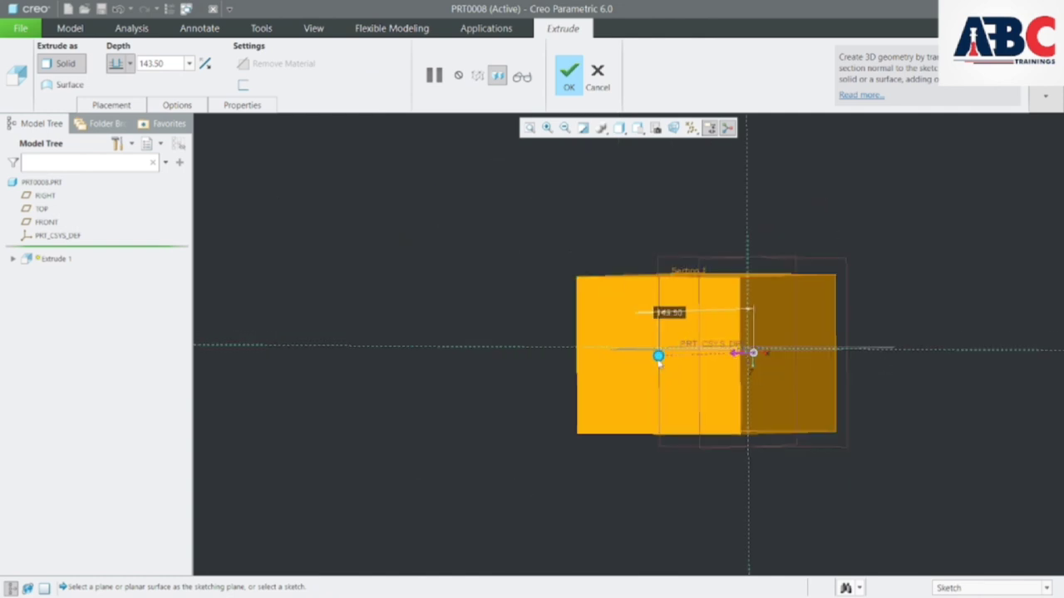
pyautogui.moveTo(658, 356); pyautogui.dragTo(408, 423)
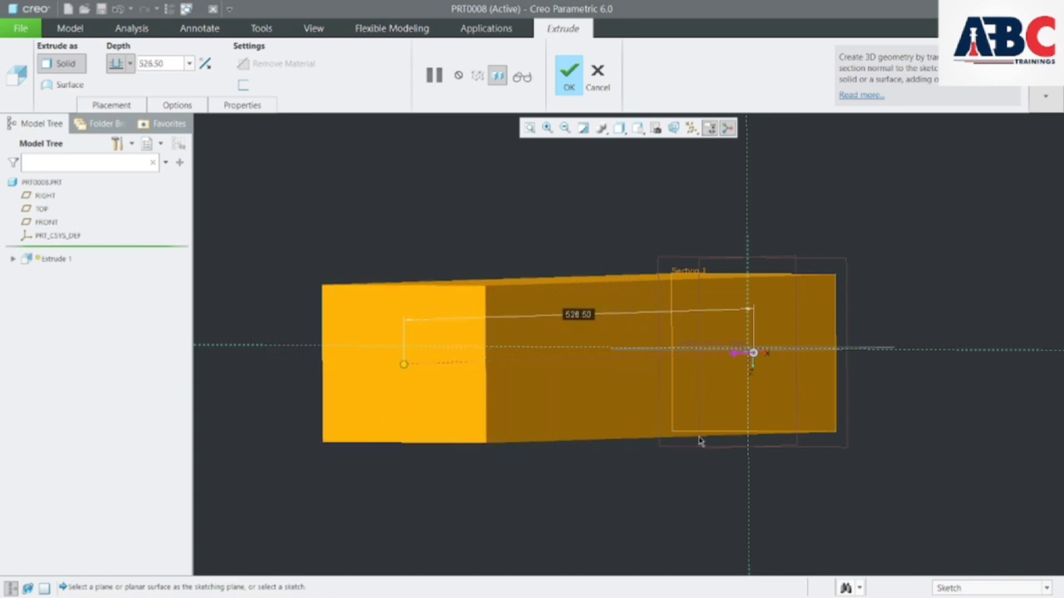
pyautogui.moveTo(404, 364); pyautogui.dragTo(408, 366)
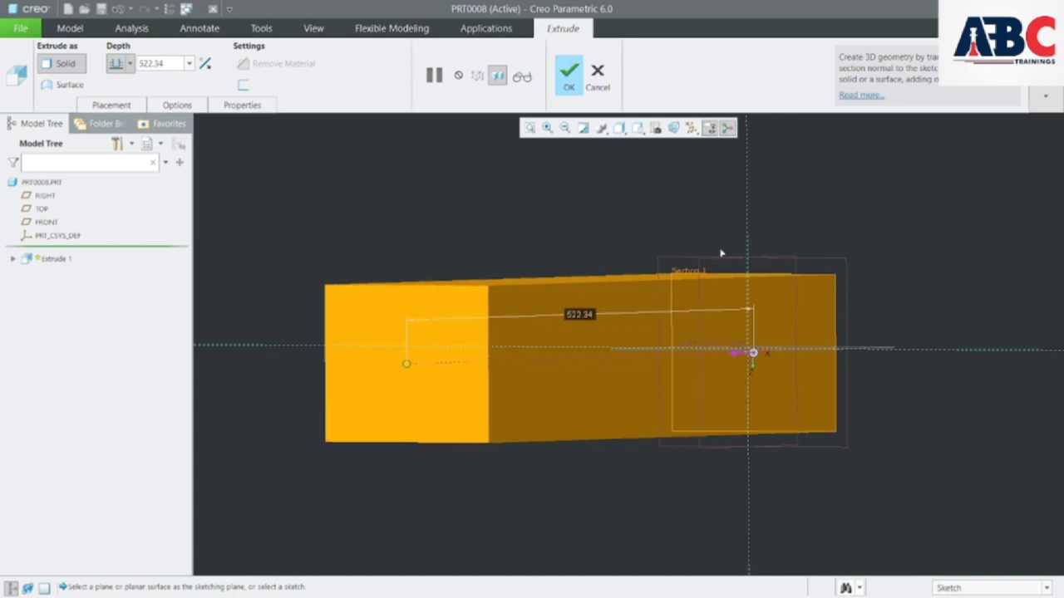
pyautogui.click(568, 74)
pyautogui.scroll(-3, 654, 518)
pyautogui.moveTo(595, 509)
pyautogui.mouseDown(button='middle')
pyautogui.moveTo(565, 466)
pyautogui.moveTo(559, 409)
pyautogui.moveTo(383, 430)
pyautogui.moveTo(515, 370)
pyautogui.moveTo(514, 347)
pyautogui.mouseUp(button='middle')
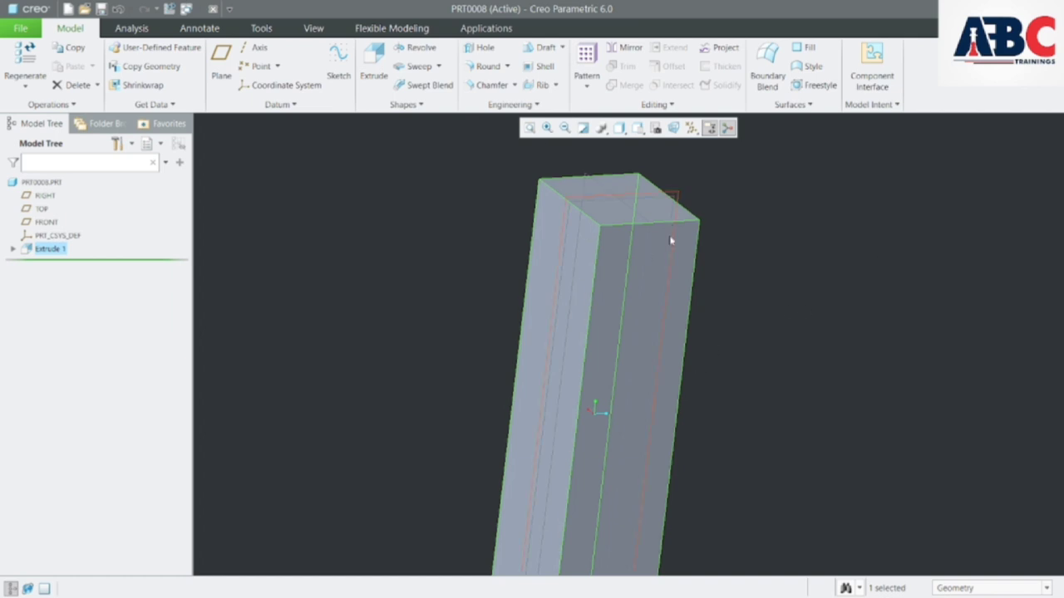
# Round one long edge of the block with a radius of 6.50.
pyautogui.click(484, 68)
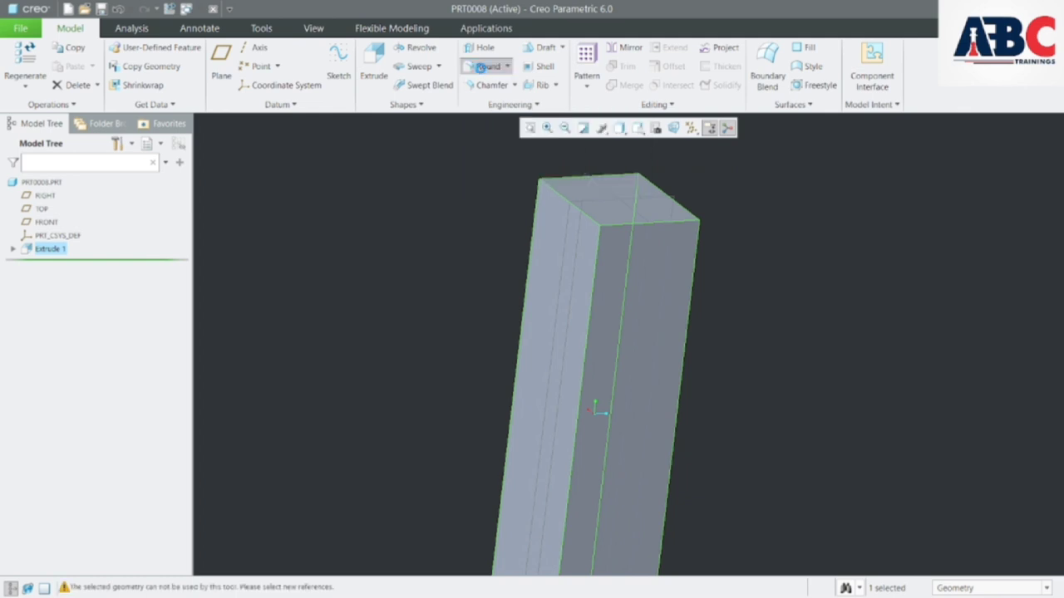
pyautogui.click(591, 297)
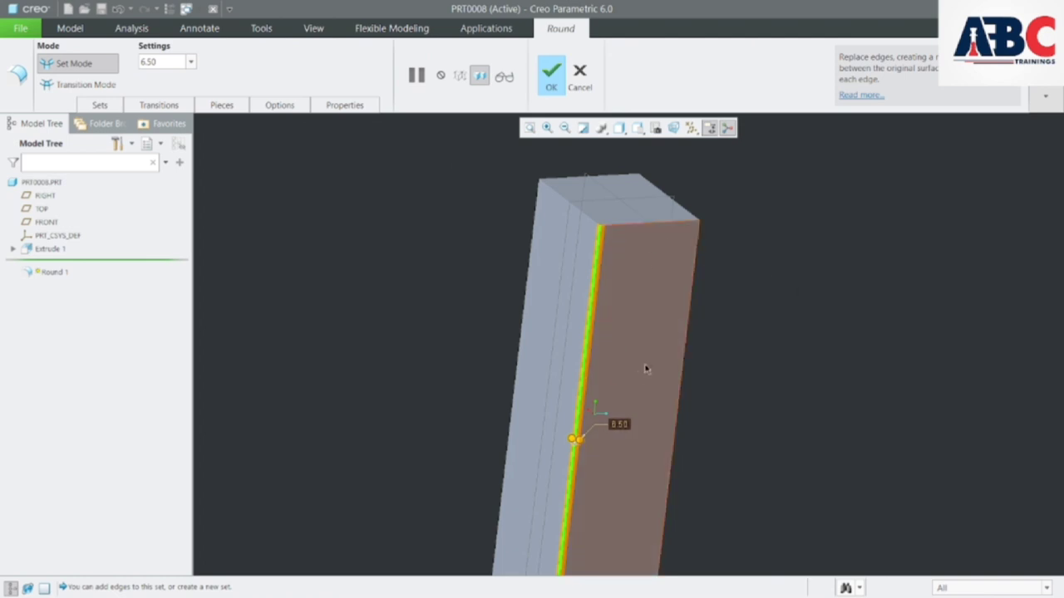
pyautogui.middleClick(706, 385)
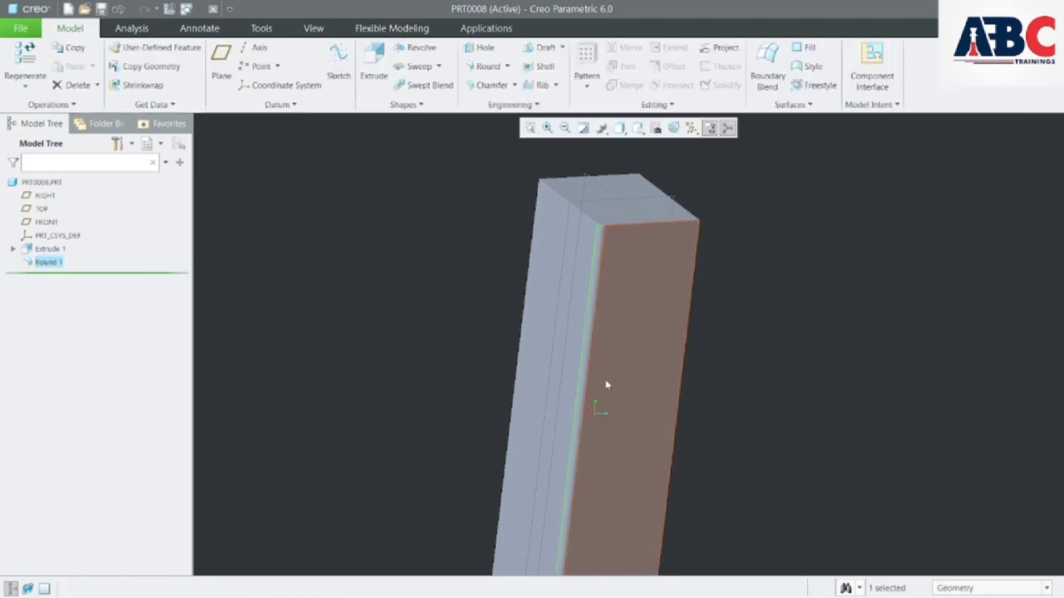
# Inspect the rounded edge up close and undo the round.
pyautogui.scroll(2, 599, 292)
pyautogui.scroll(-5, 599, 291)
pyautogui.moveTo(981, 254); pyautogui.dragTo(939, 261, button='middle')
pyautogui.moveTo(681, 368); pyautogui.dragTo(867, 299, button='middle')
pyautogui.scroll(2, 575, 208)
pyautogui.scroll(-5, 580, 211)
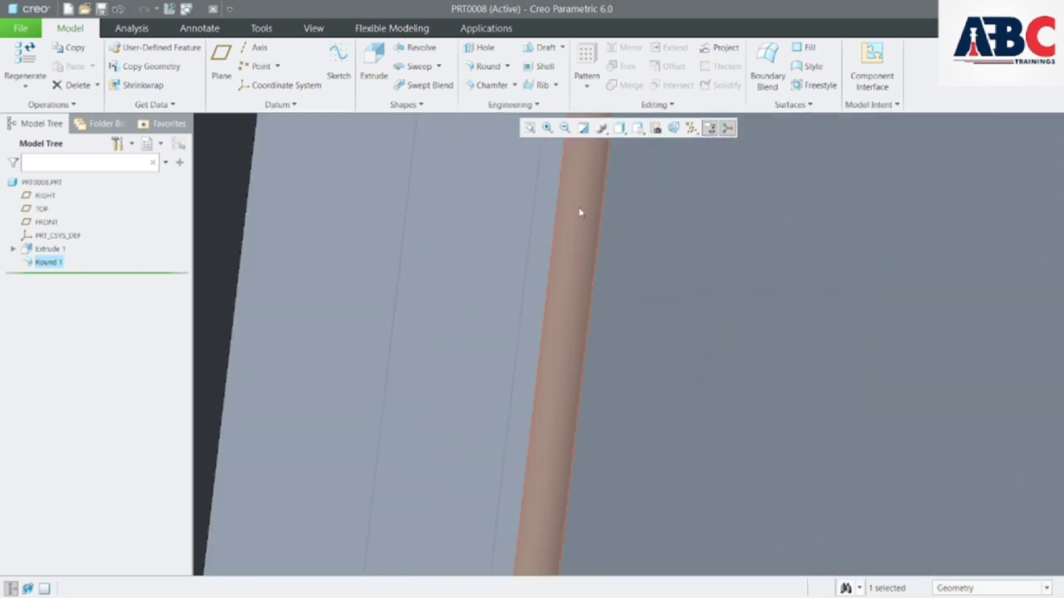
pyautogui.scroll(3, 580, 213)
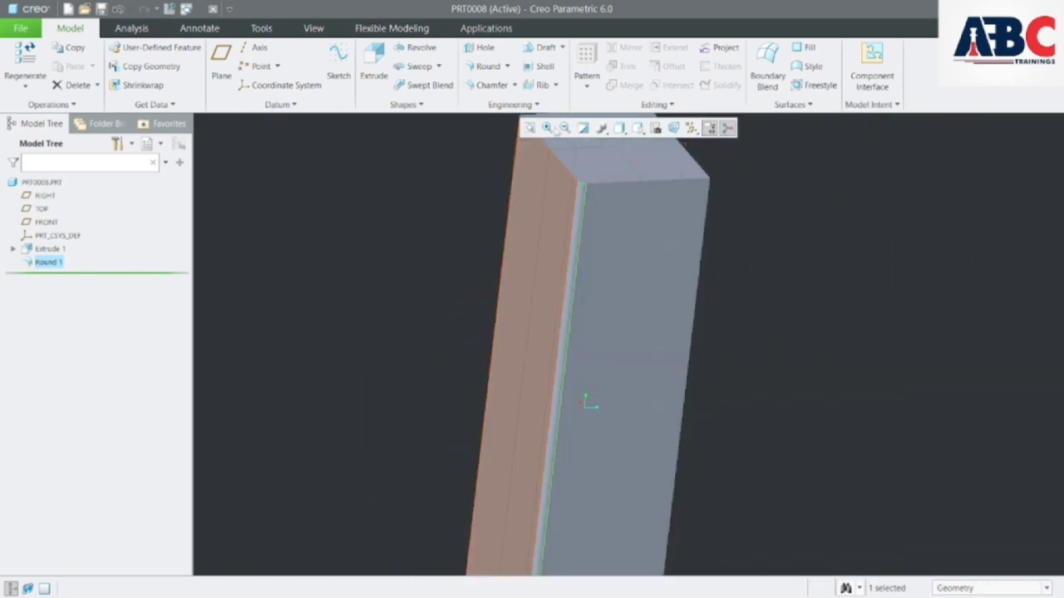
pyautogui.hotkey('ctrl', 'z')
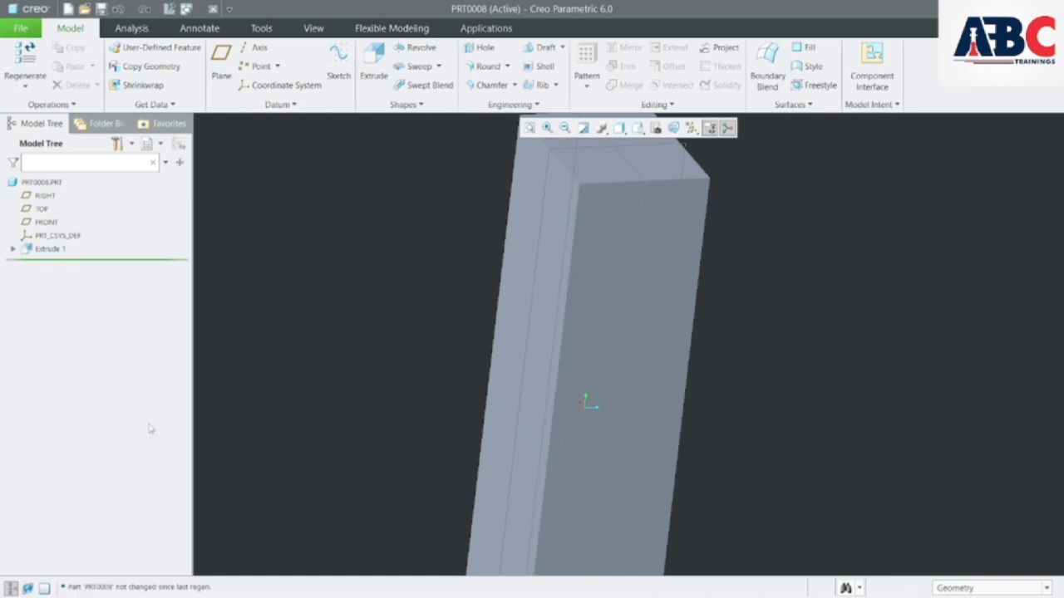
# Bring up the pick list for the block's front long edge and preview each candidate edge and surface.
pyautogui.scroll(-1, 844, 257)
pyautogui.scroll(3, 843, 258)
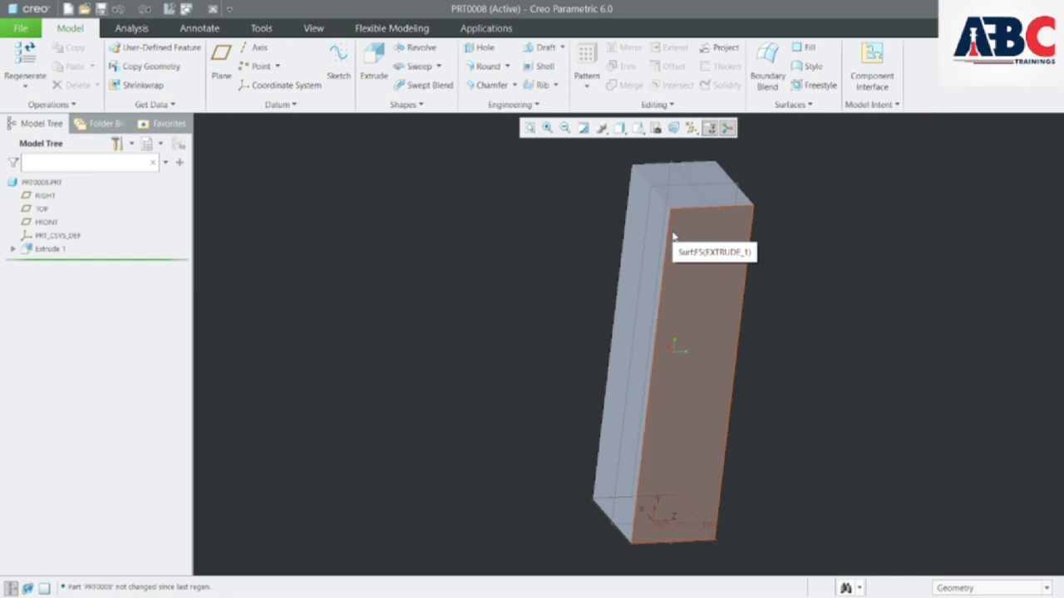
pyautogui.rightClick(659, 324)
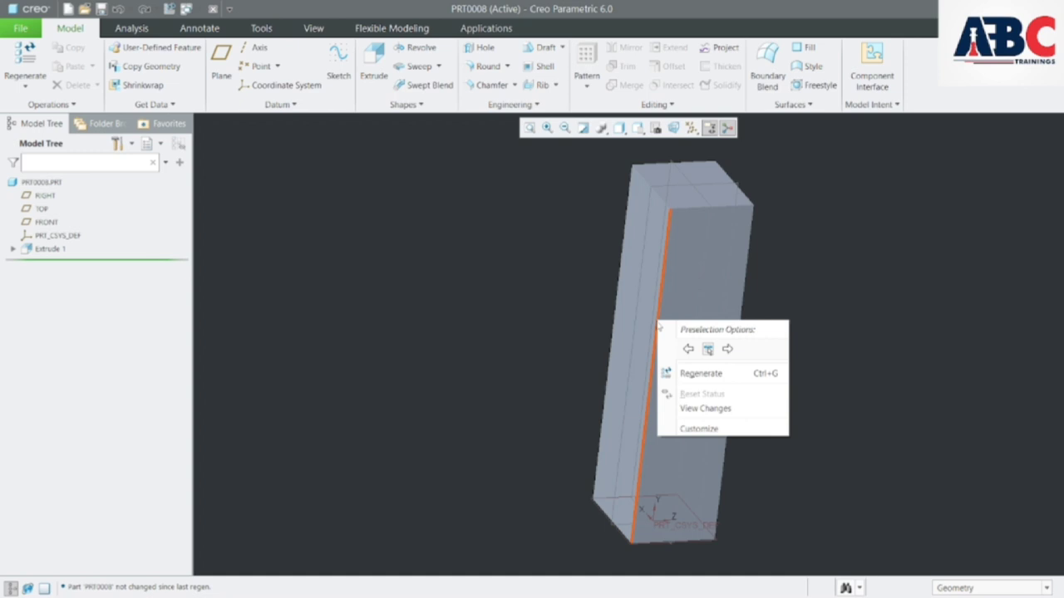
pyautogui.click(708, 350)
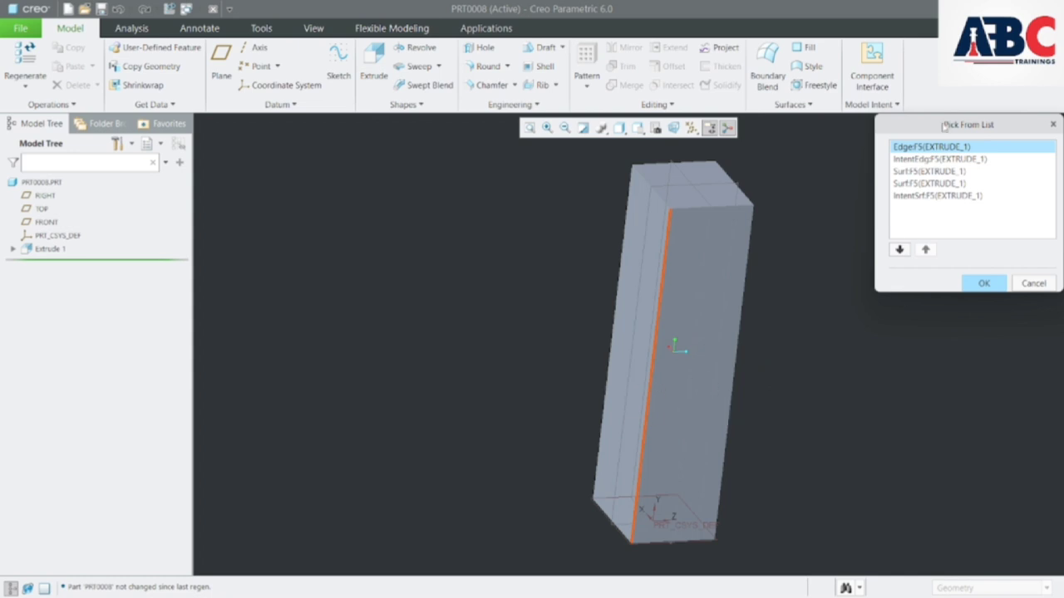
pyautogui.click(907, 159)
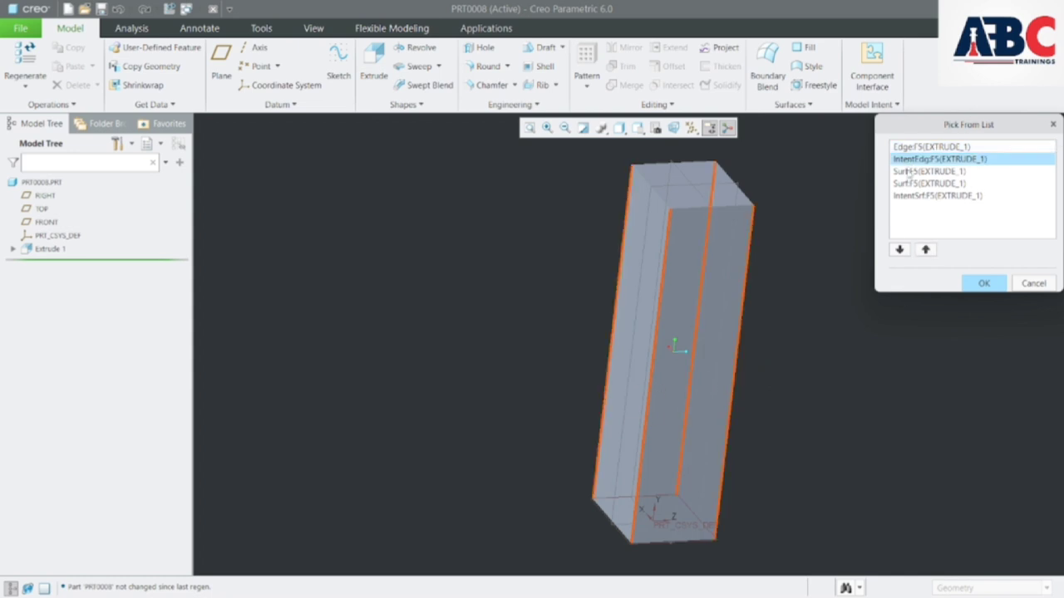
pyautogui.click(909, 171)
pyautogui.click(908, 183)
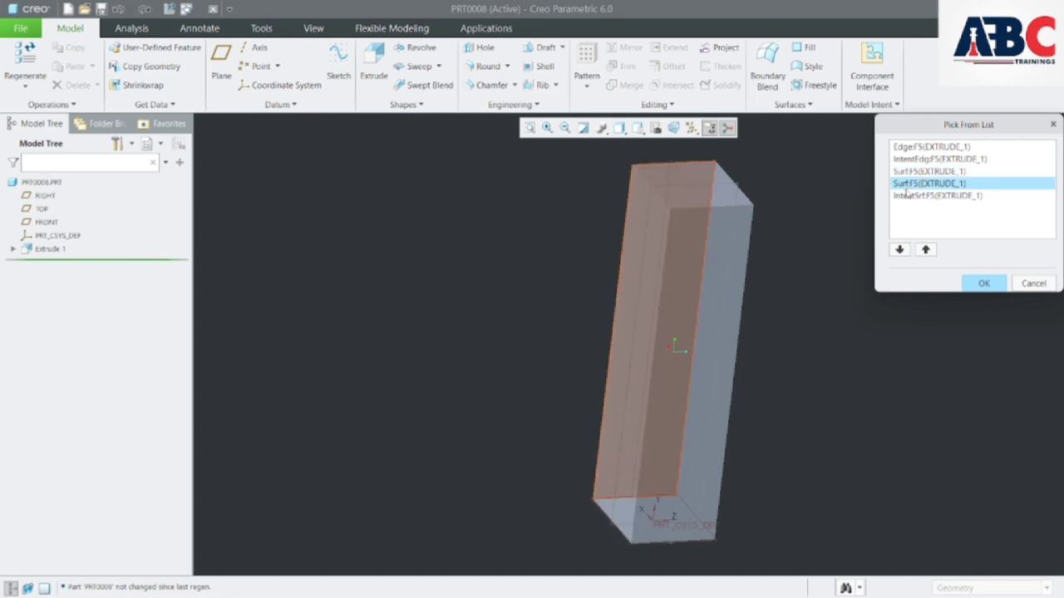
pyautogui.click(909, 197)
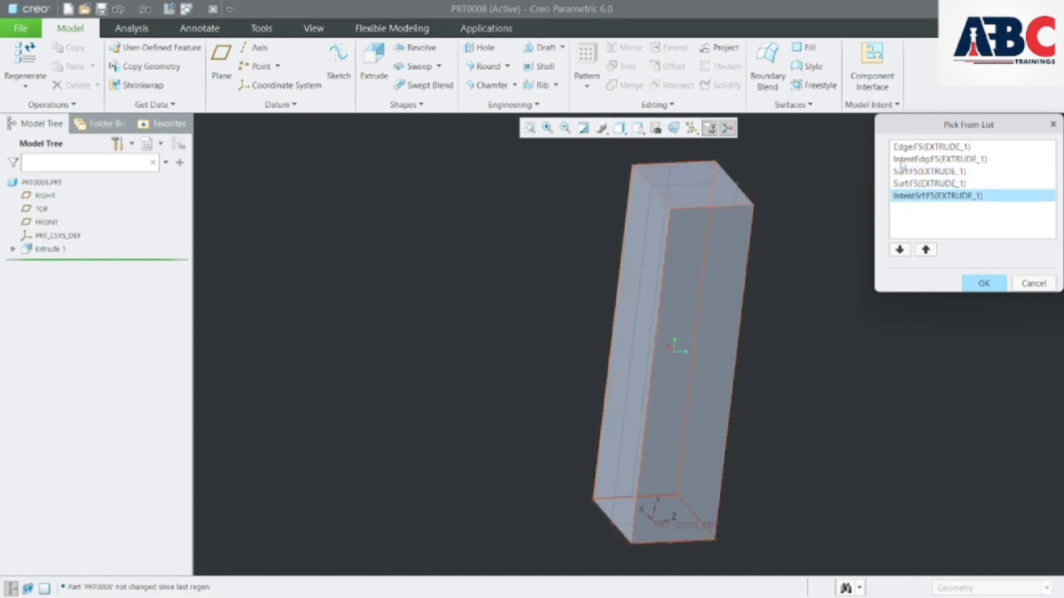
pyautogui.click(916, 149)
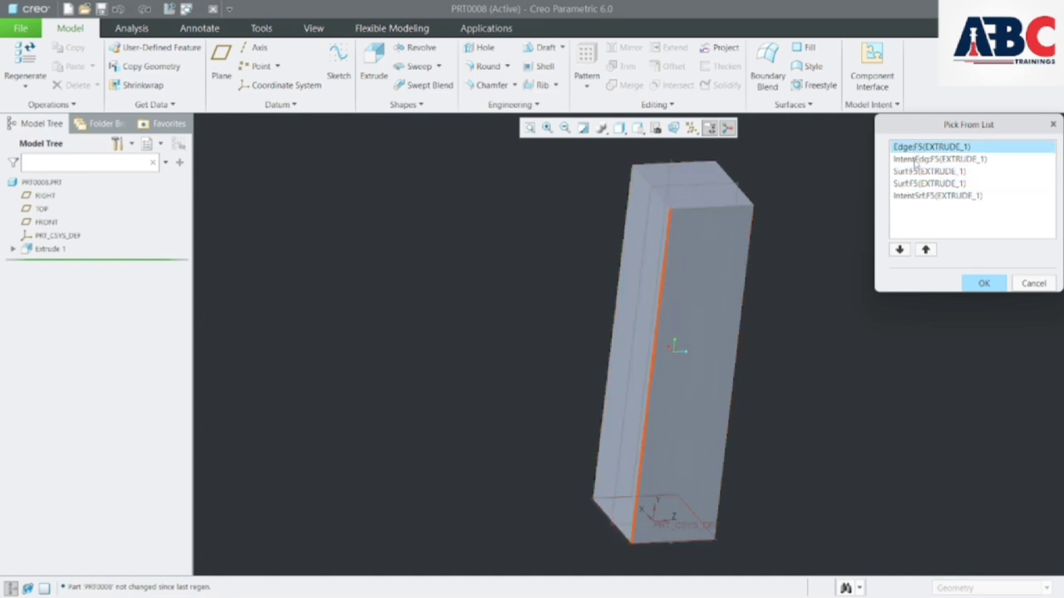
# Compare the candidates again and select the intent edge entry of the extrusion, covering all four long edges.
pyautogui.click(915, 160)
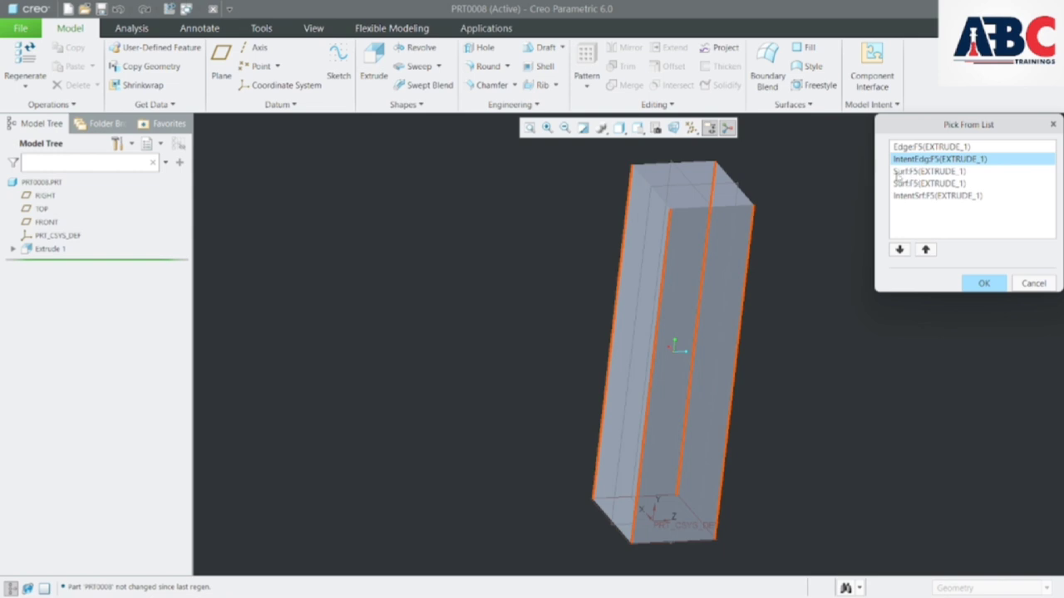
pyautogui.click(899, 171)
pyautogui.click(901, 183)
pyautogui.click(906, 195)
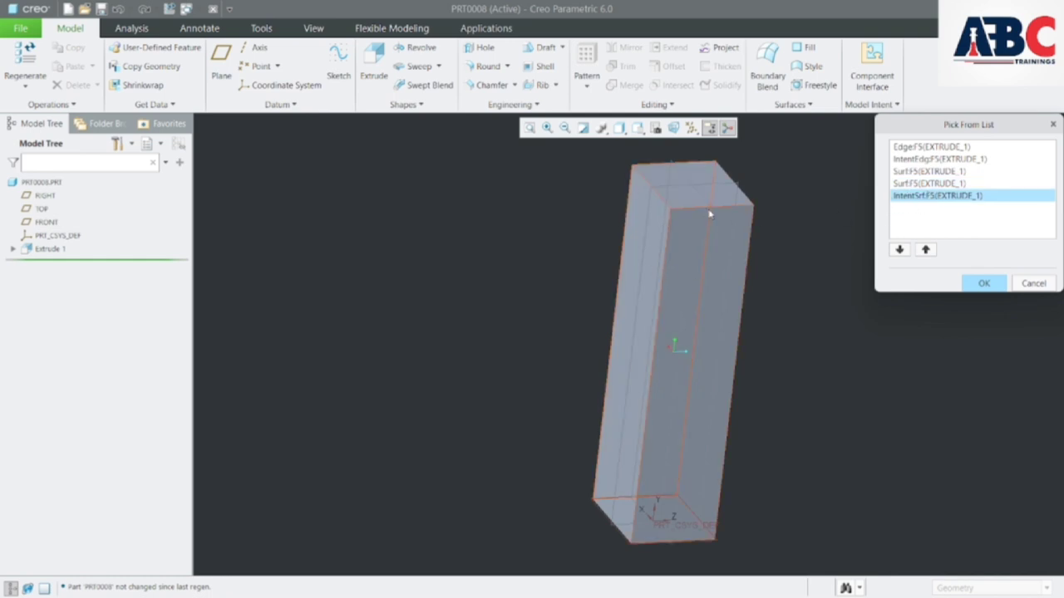
pyautogui.click(914, 171)
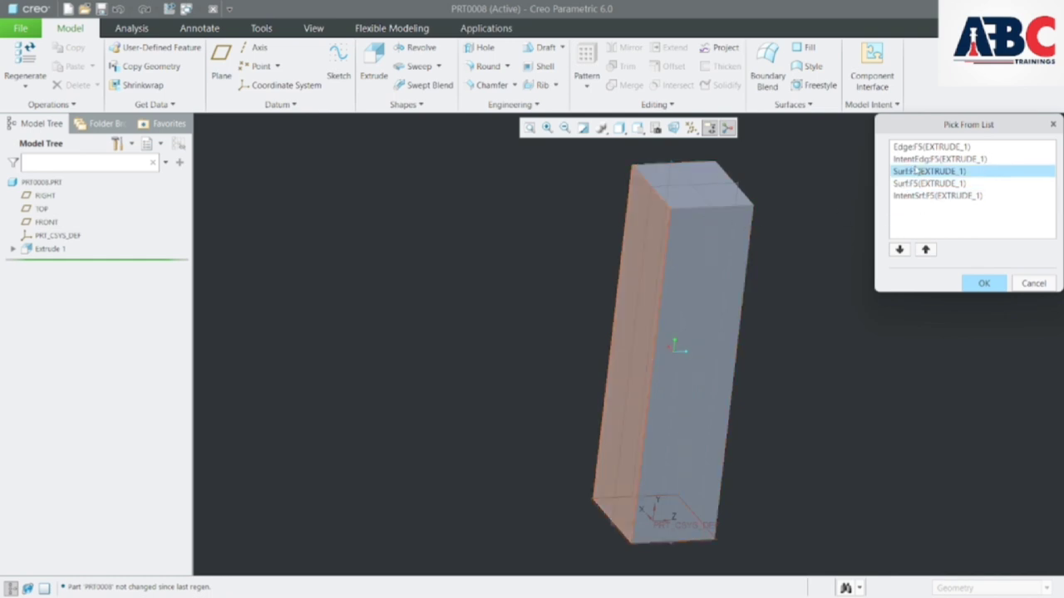
pyautogui.click(910, 159)
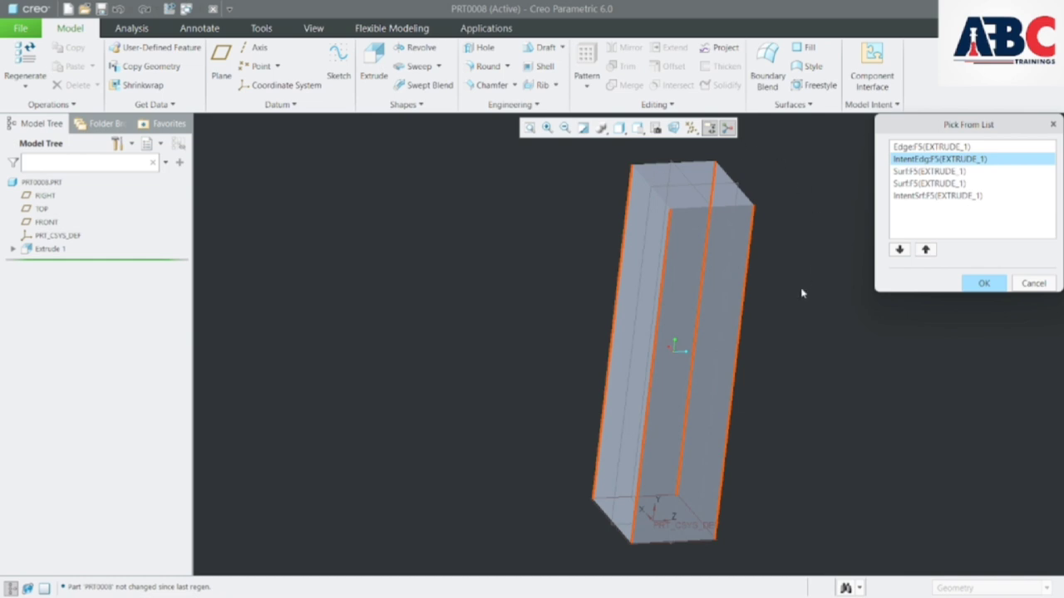
pyautogui.click(979, 284)
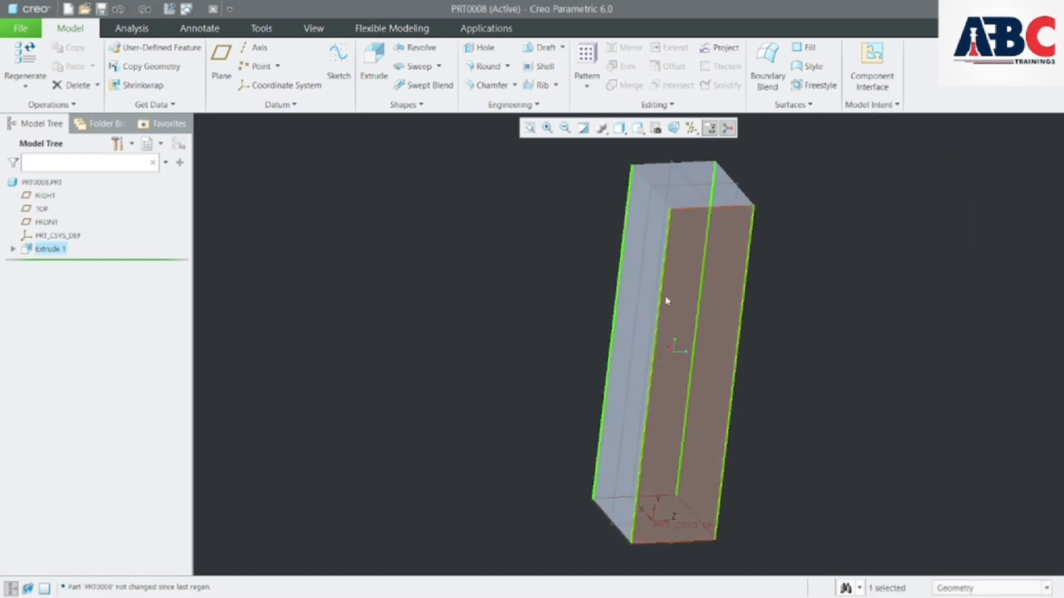
pyautogui.scroll(3, 665, 295)
pyautogui.scroll(-3, 662, 297)
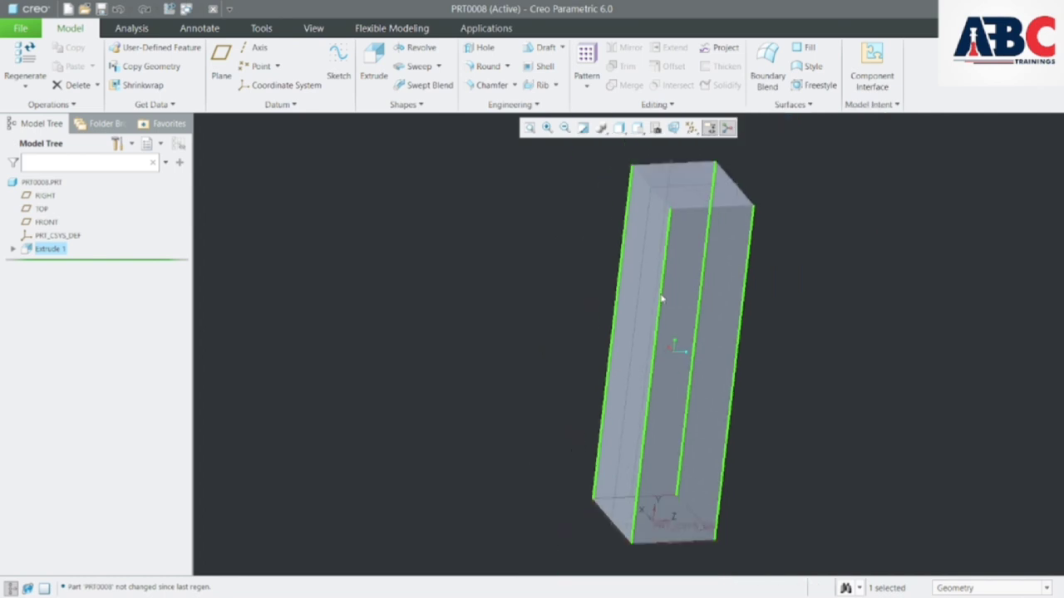
pyautogui.click(661, 276)
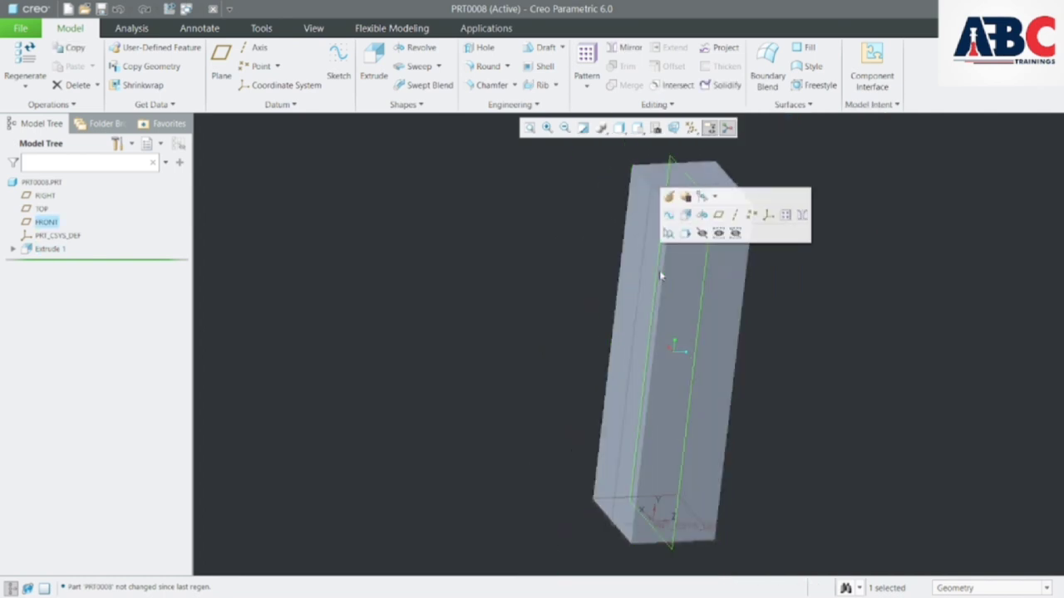
pyautogui.click(819, 286)
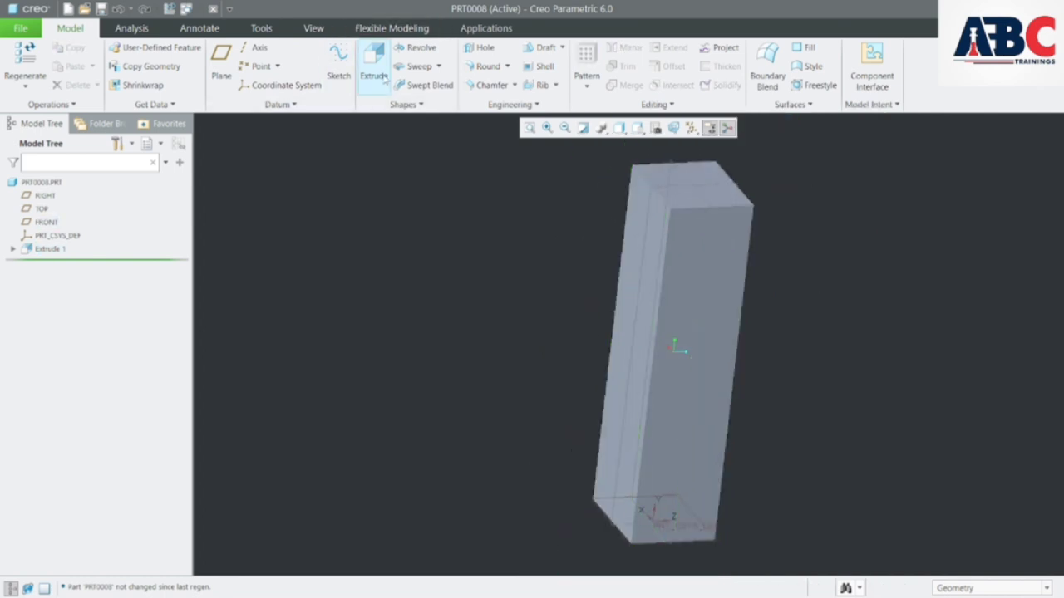
pyautogui.click(474, 72)
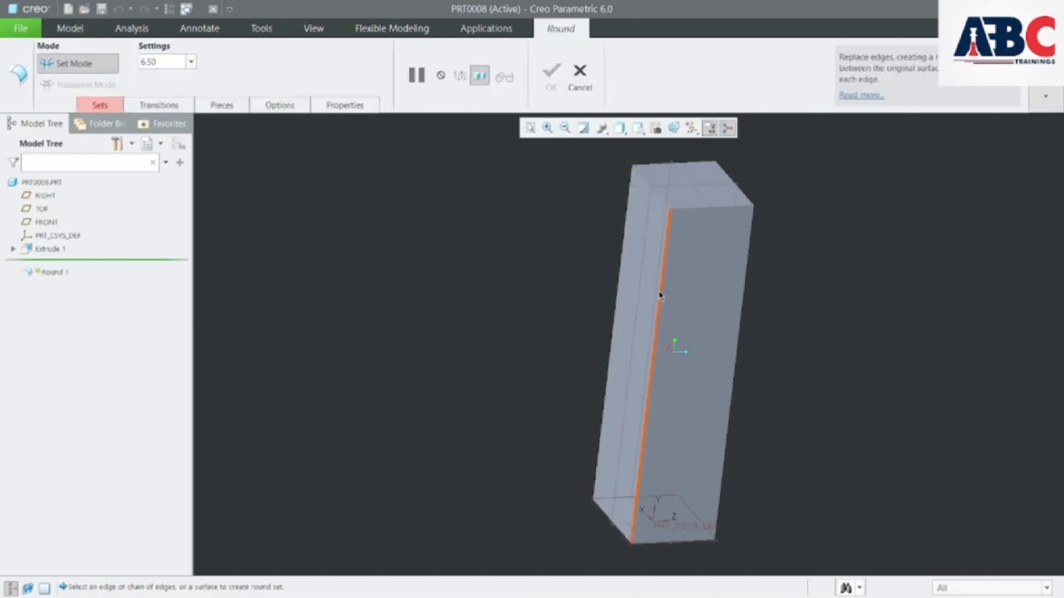
pyautogui.rightClick(661, 297)
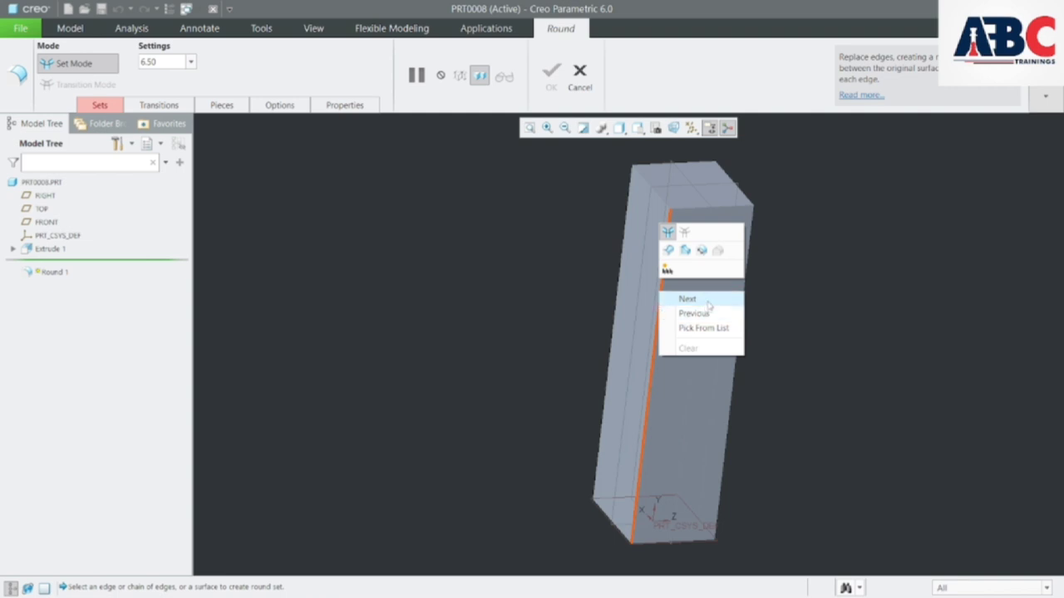
pyautogui.click(798, 307)
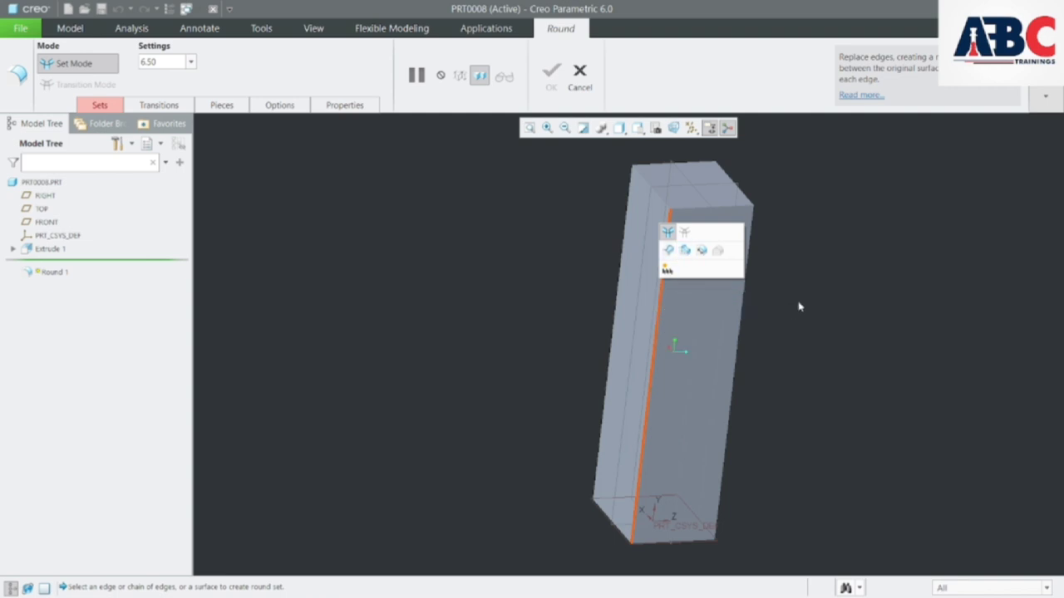
pyautogui.click(660, 307)
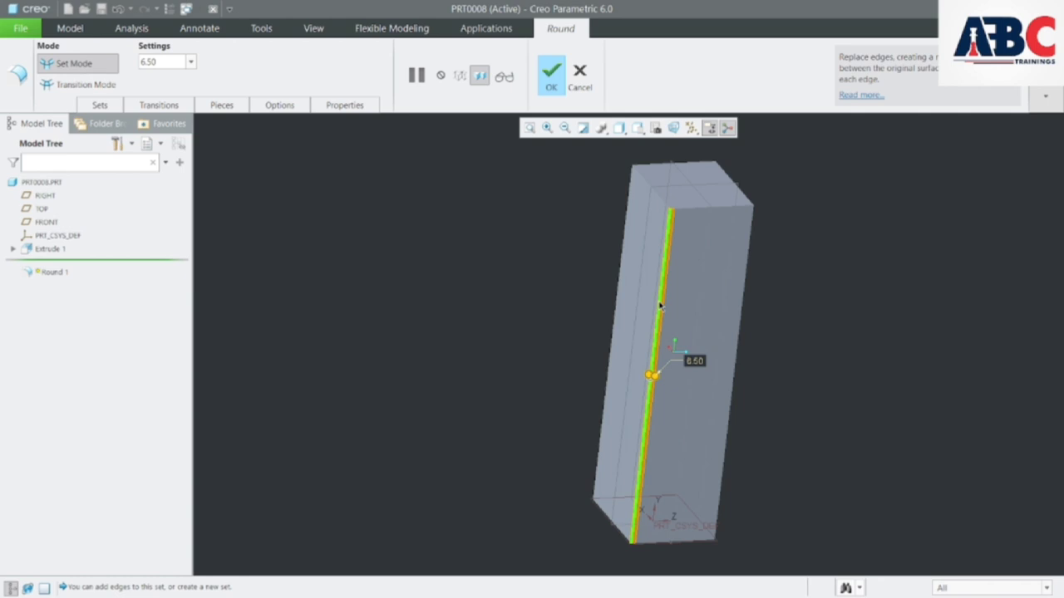
pyautogui.click(580, 73)
pyautogui.click(540, 330)
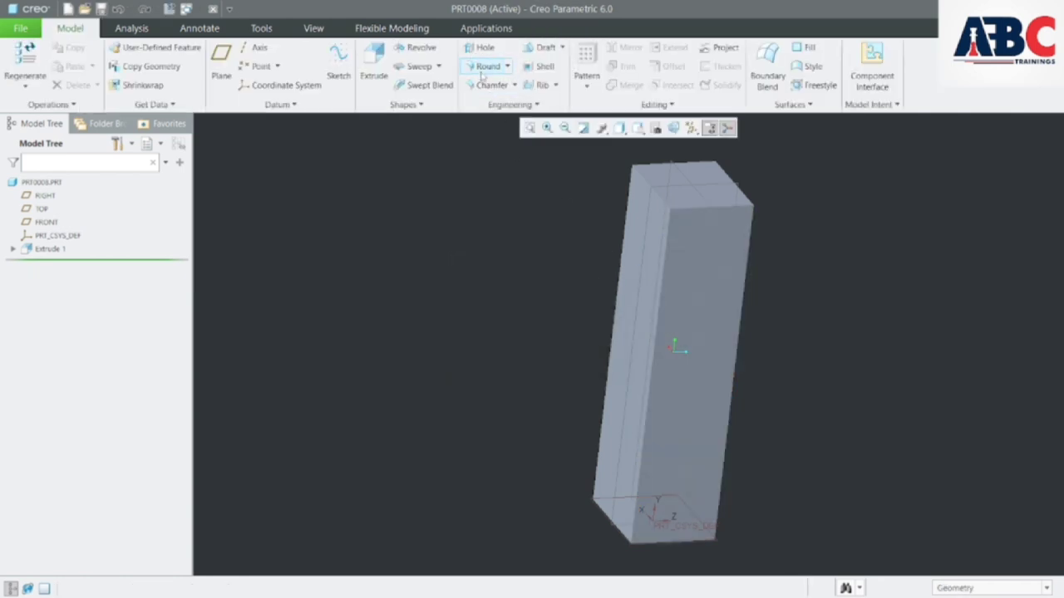
# Round all four long edges of the block together with a 6.50 radius, using the extrusion's intent edge entry as the reference.
pyautogui.click(488, 66)
pyautogui.rightClick(656, 327)
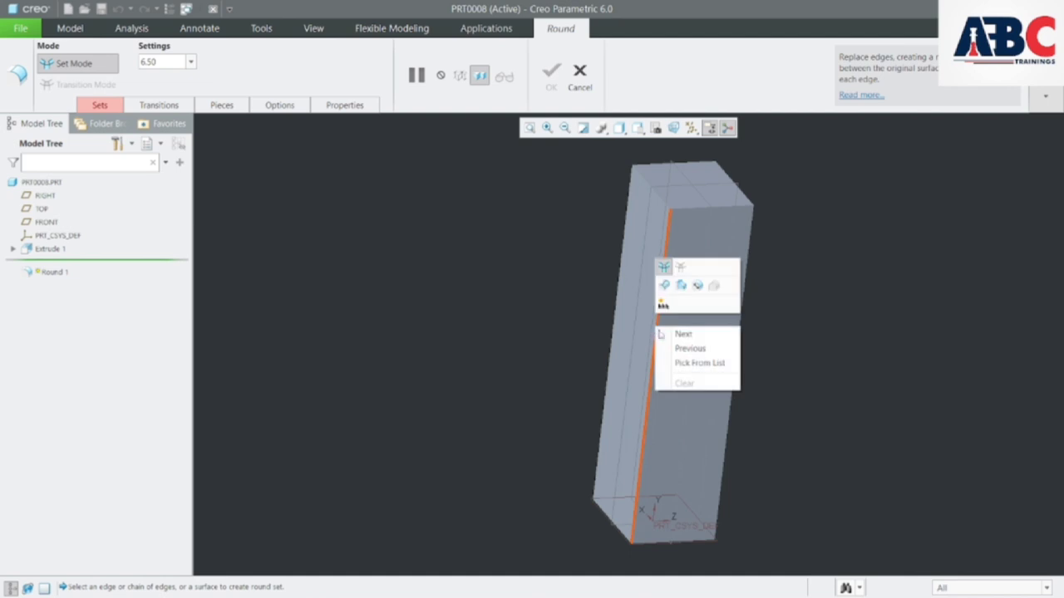
pyautogui.click(696, 364)
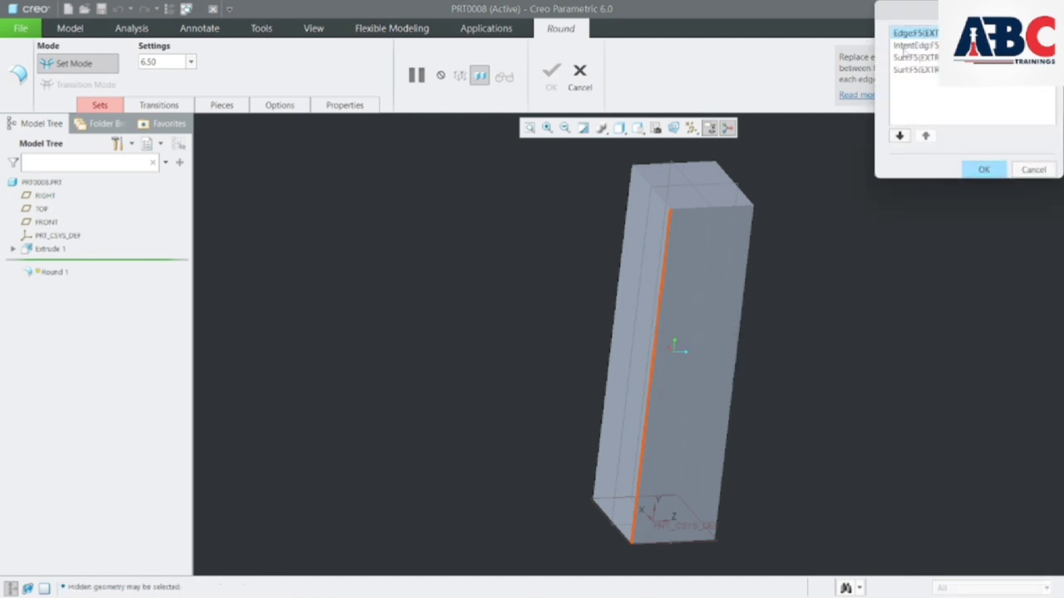
pyautogui.click(914, 46)
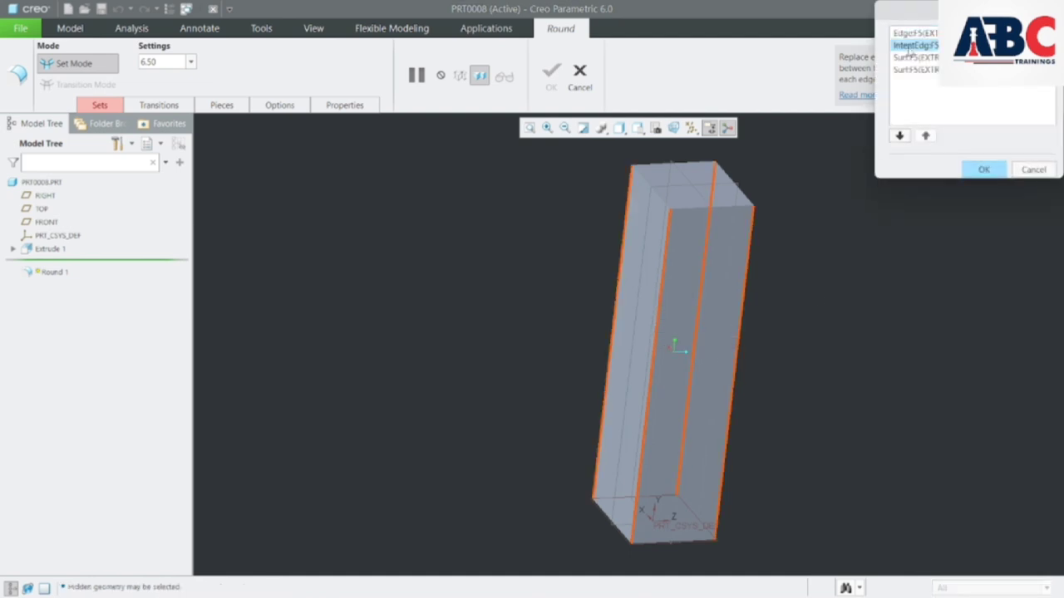
pyautogui.click(984, 171)
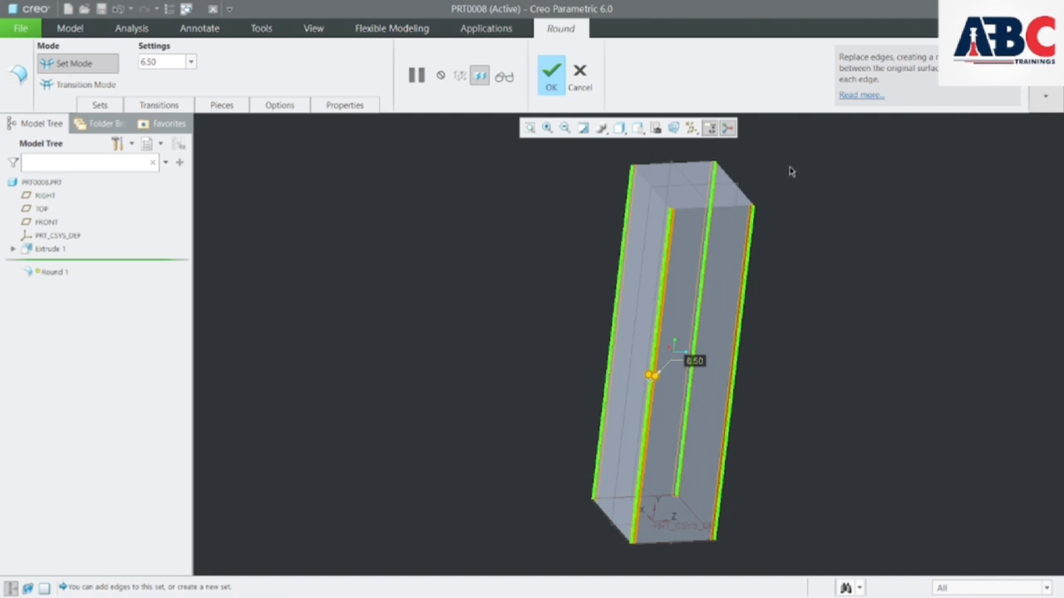
pyautogui.click(550, 79)
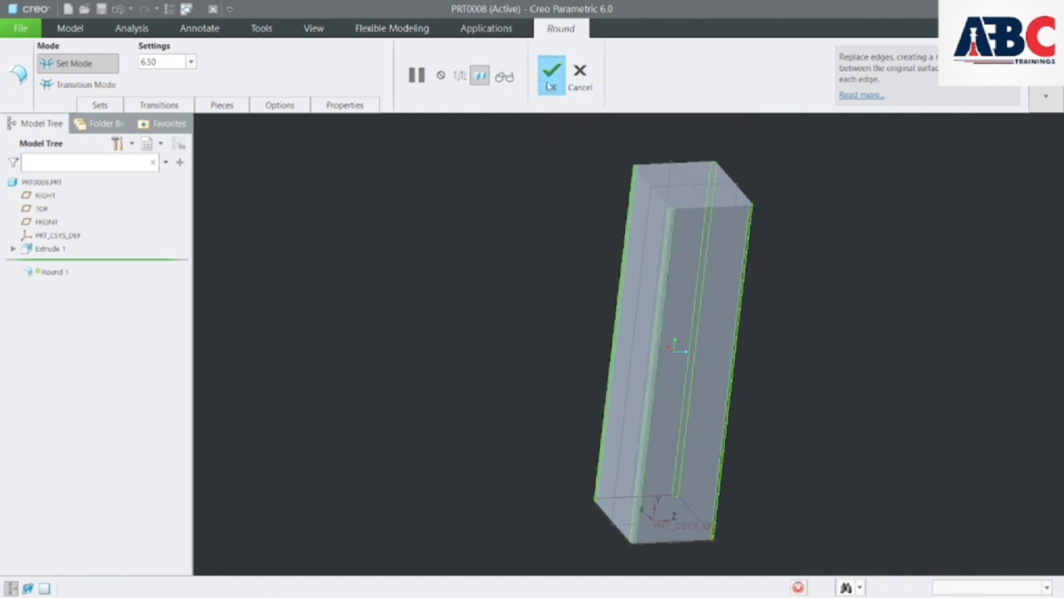
# Examine the rounded long edges of the block up close and from several angles.
pyautogui.scroll(-3, 677, 235)
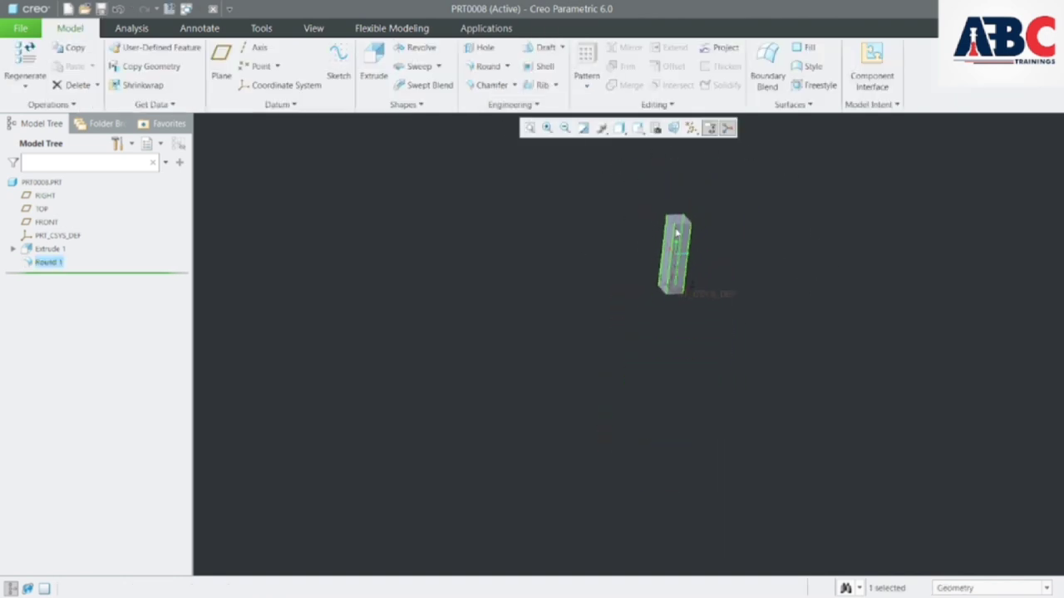
pyautogui.scroll(8, 677, 235)
pyautogui.scroll(-3, 675, 233)
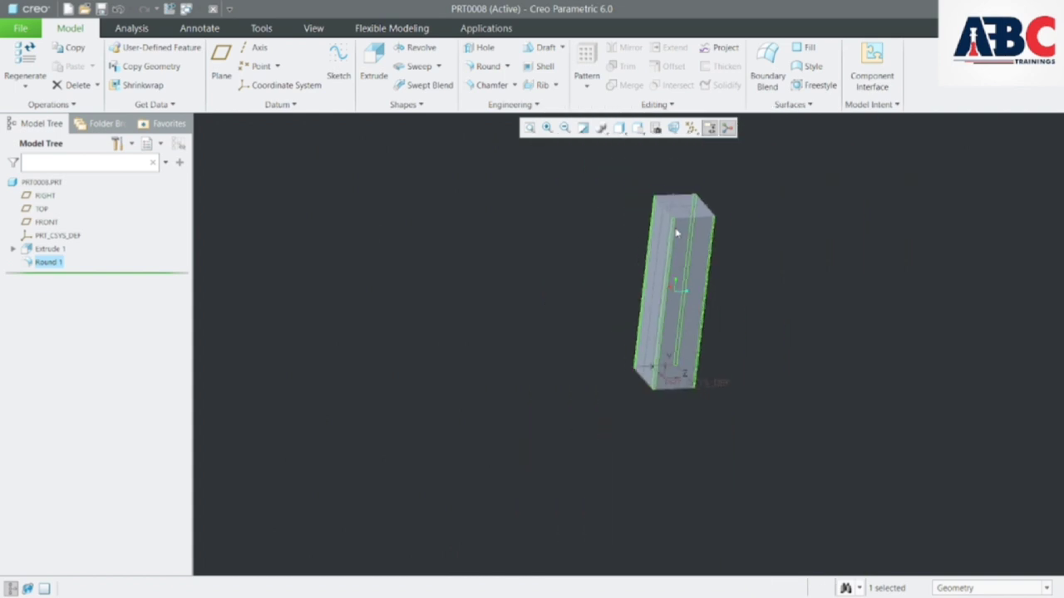
pyautogui.moveTo(750, 225); pyautogui.dragTo(718, 219, button='middle')
pyautogui.scroll(6, 720, 222)
pyautogui.scroll(4, 719, 222)
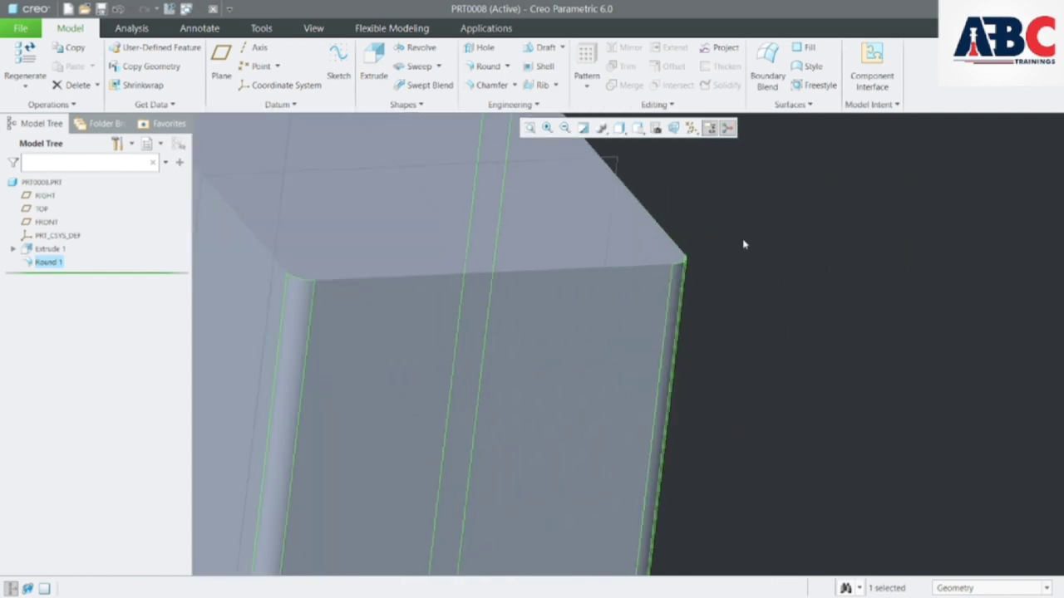
pyautogui.scroll(-5, 712, 240)
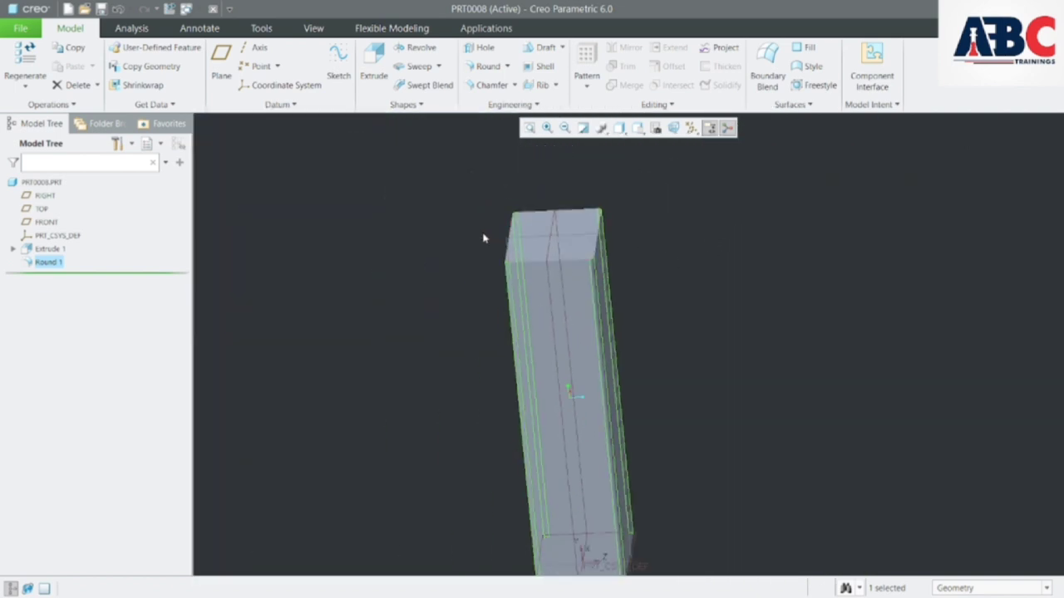
pyautogui.moveTo(482, 239); pyautogui.dragTo(513, 252, button='middle')
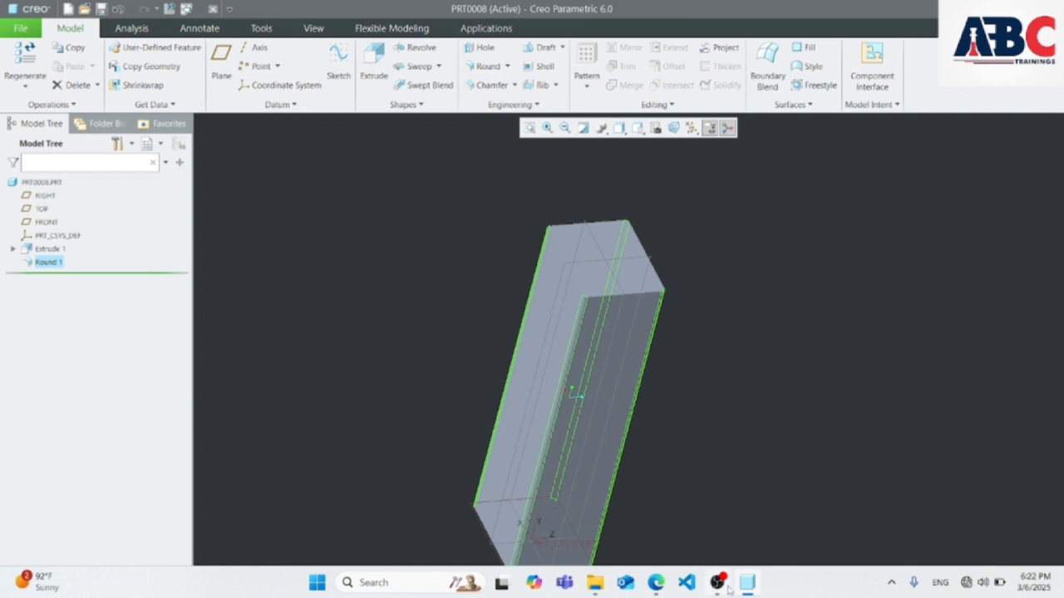
# Create a new solid part named prt0010 using the default template.
pyautogui.moveTo(721, 588)
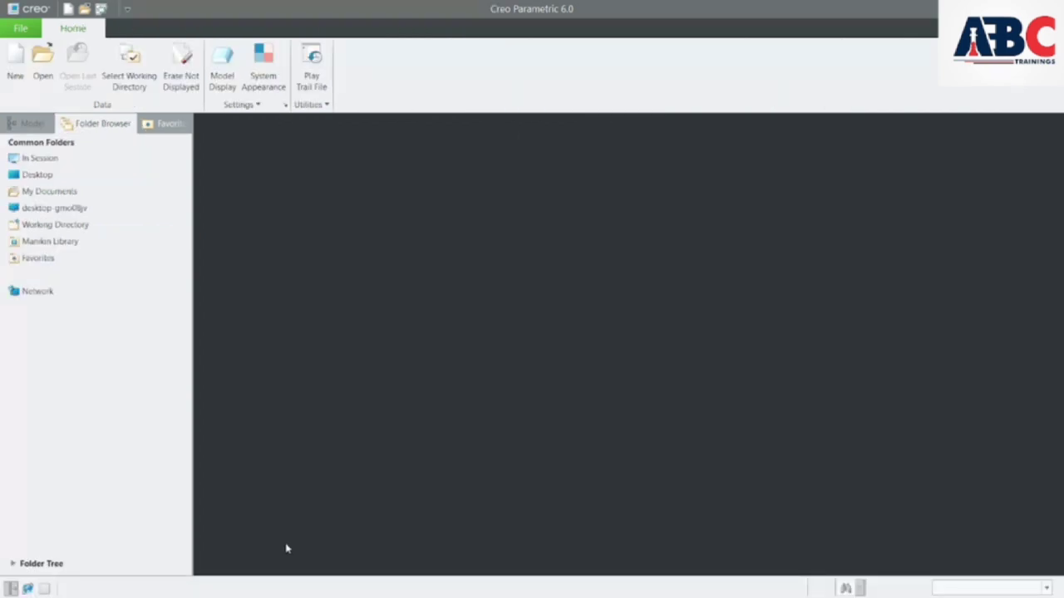
pyautogui.click(15, 67)
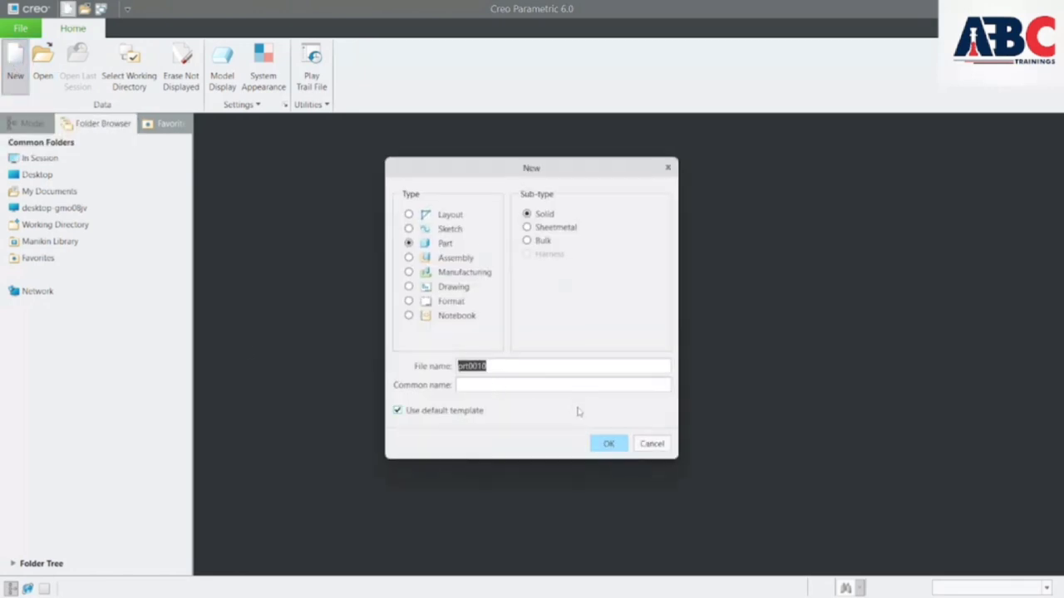
pyautogui.click(609, 443)
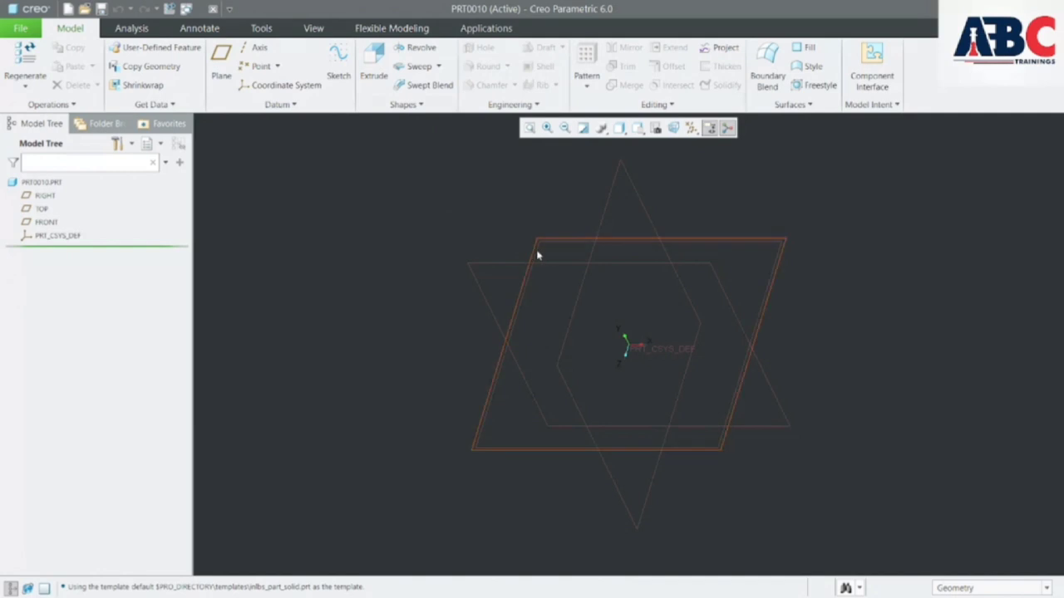
# Start an extrusion on the TOP plane and sketch a circle centred on the origin, nearly filling the plane outline.
pyautogui.click(373, 71)
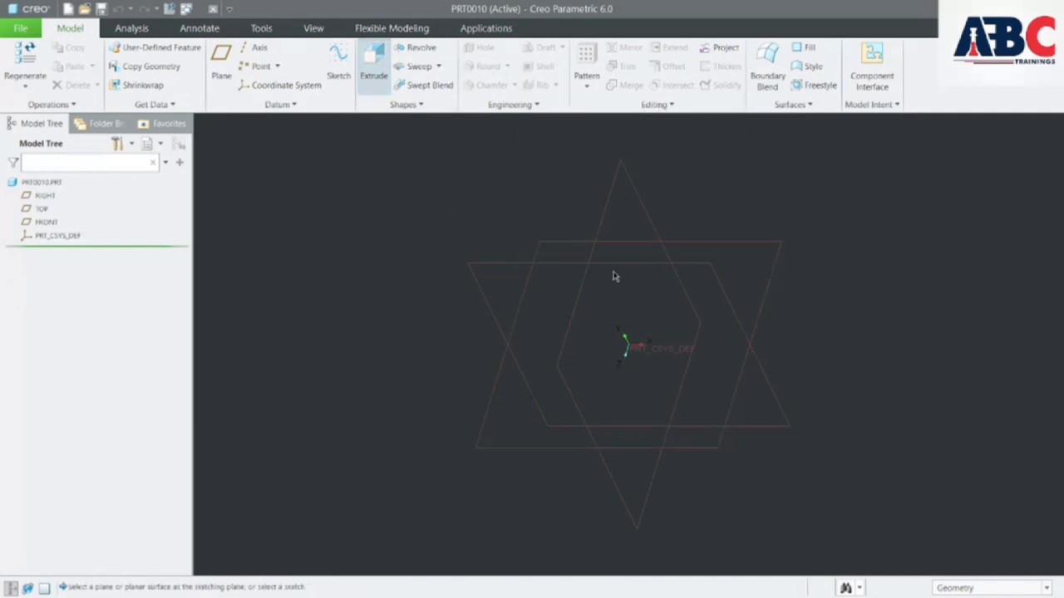
pyautogui.click(534, 268)
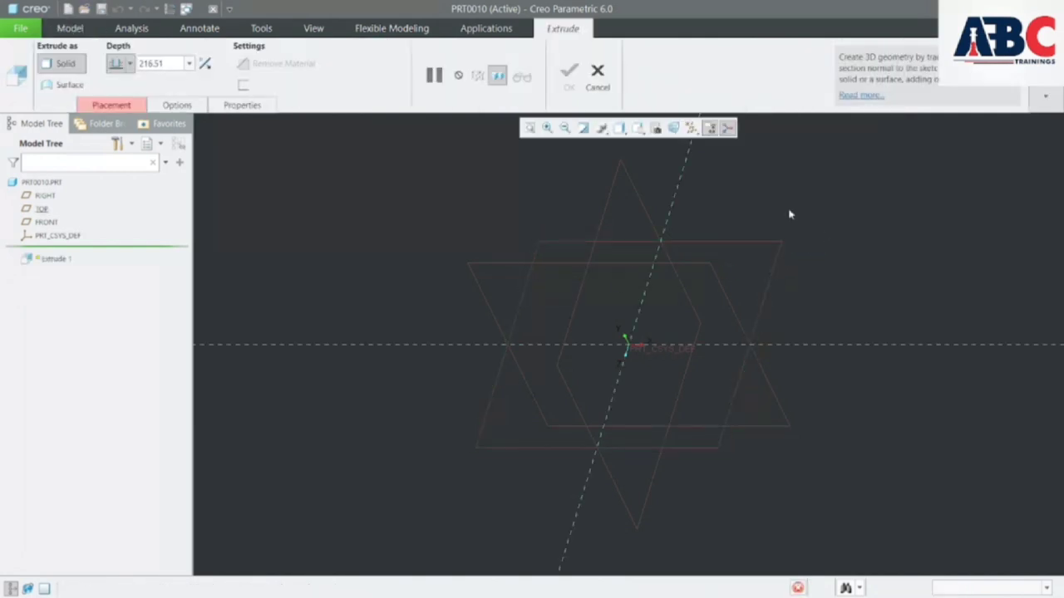
pyautogui.click(655, 127)
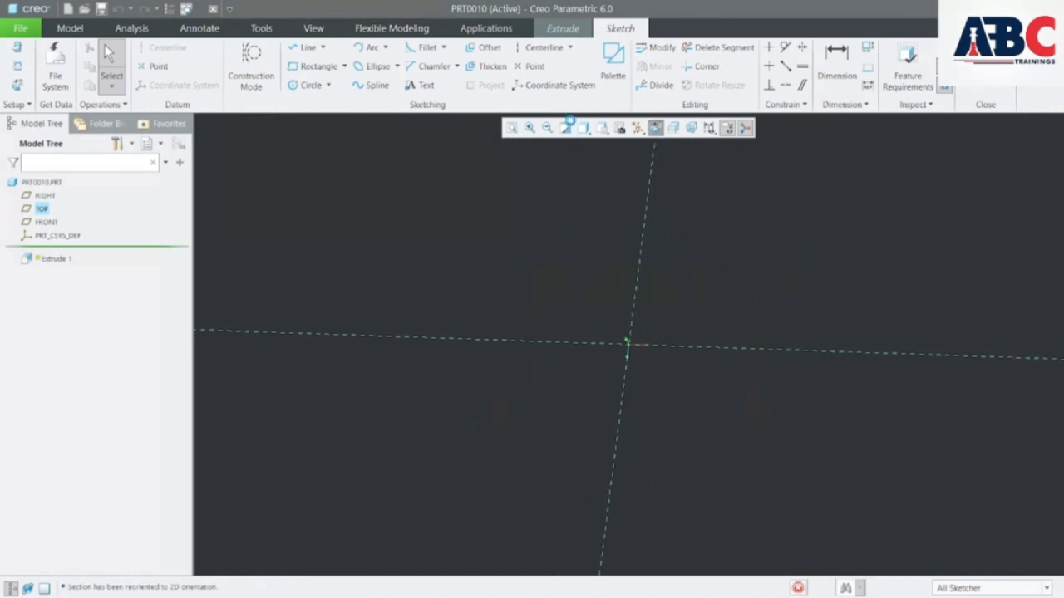
pyautogui.click(299, 87)
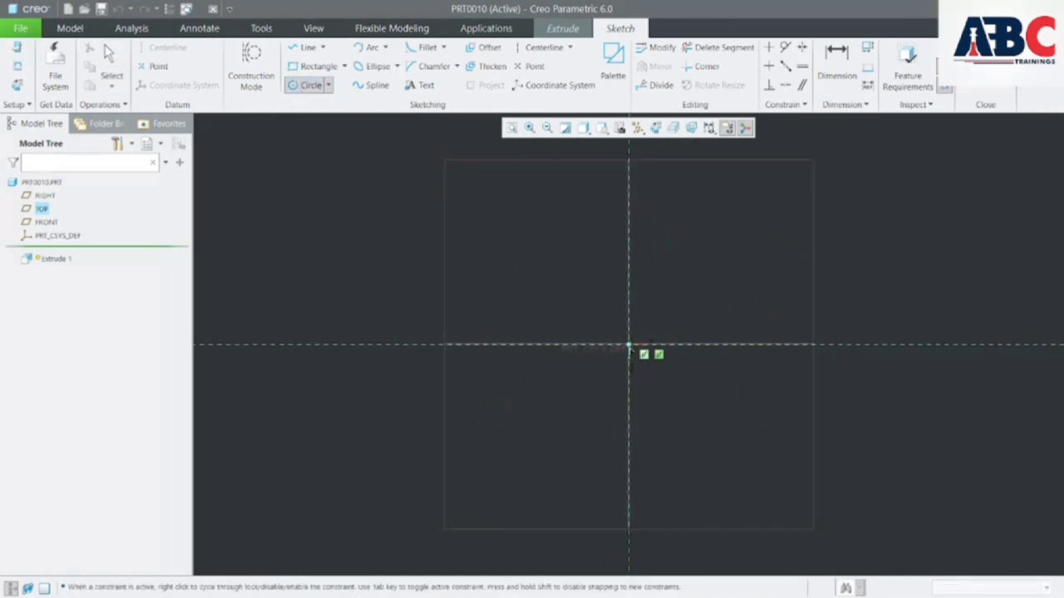
pyautogui.click(629, 344)
pyautogui.click(762, 444)
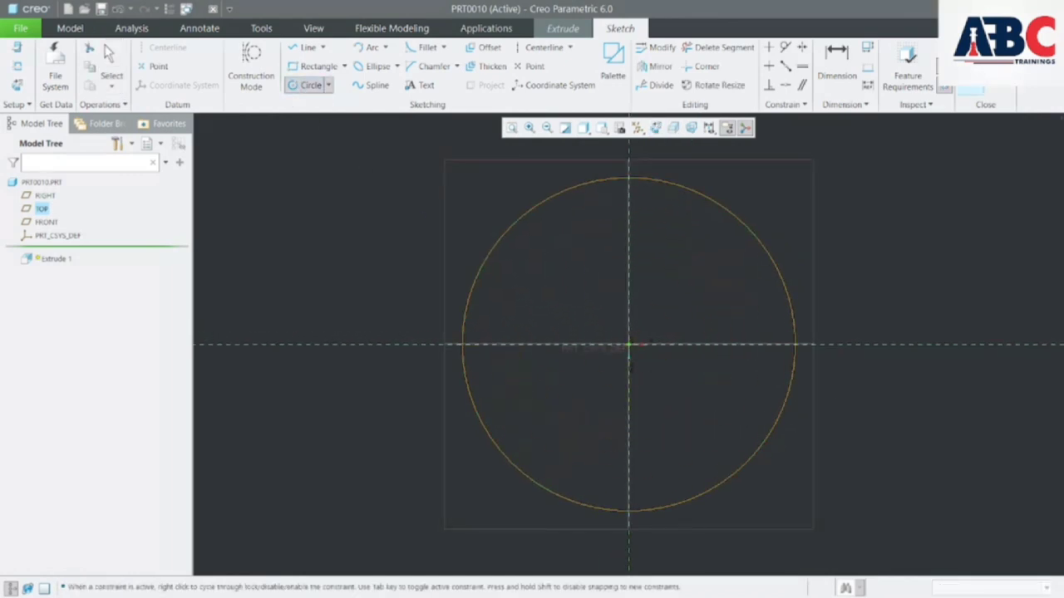
# Finish the circle sketch and extrude it as a solid disc about 99.13 deep.
pyautogui.click(967, 79)
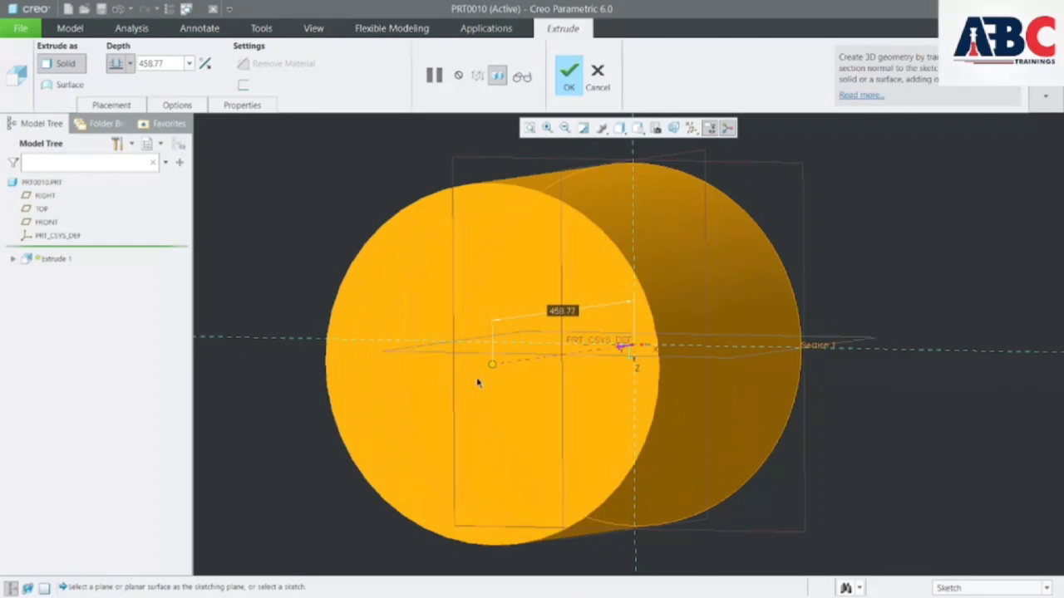
pyautogui.moveTo(492, 372); pyautogui.dragTo(604, 339)
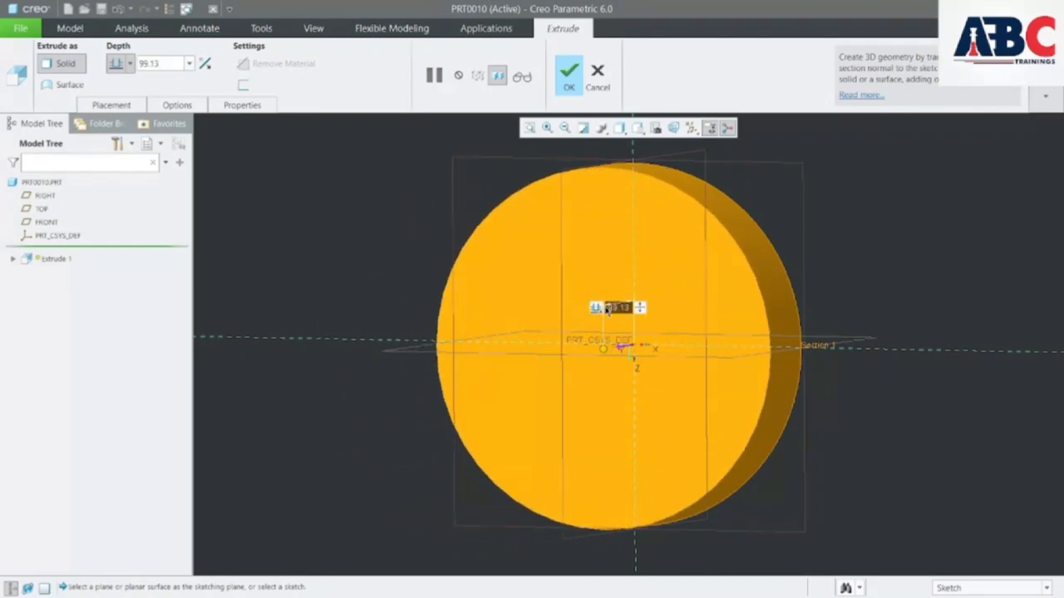
pyautogui.click(569, 77)
# Place a simple hole of diameter 20.00 on the disc's flat circular face, off-centre within one quadrant.
pyautogui.moveTo(946, 234); pyautogui.dragTo(970, 216, button='middle')
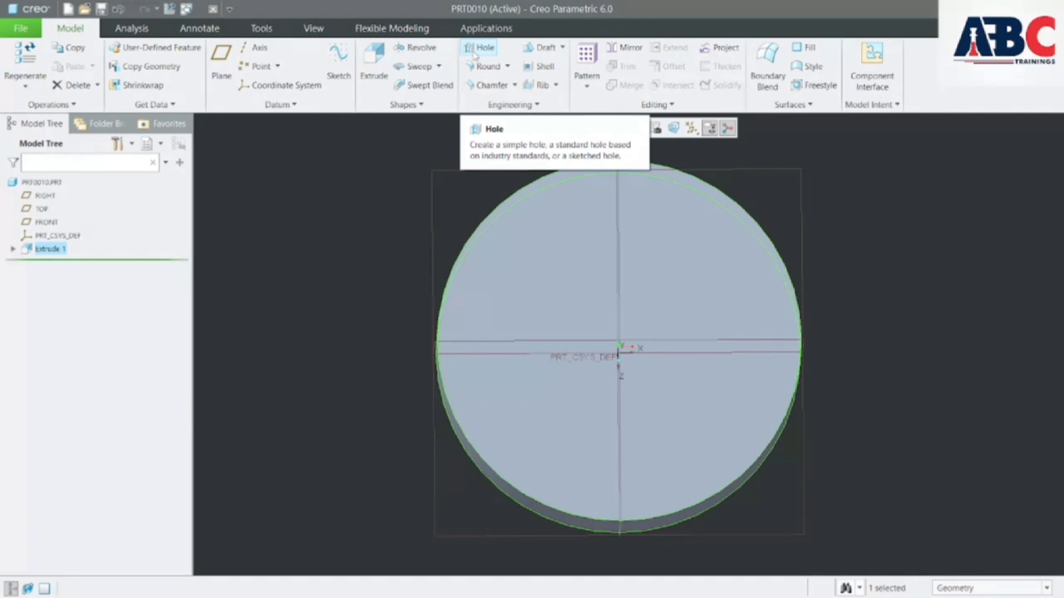
pyautogui.click(478, 50)
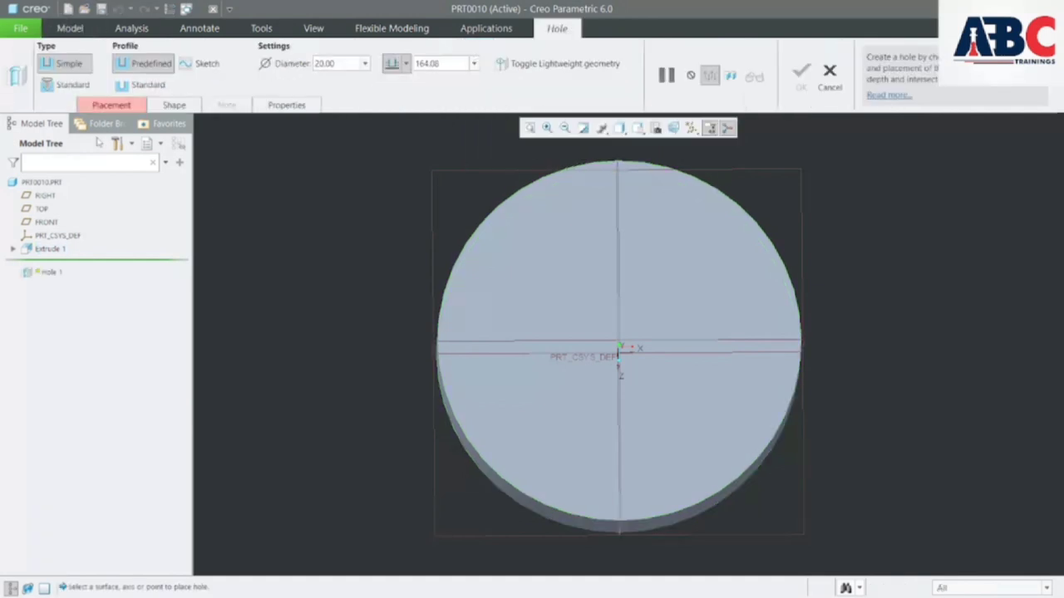
pyautogui.click(108, 105)
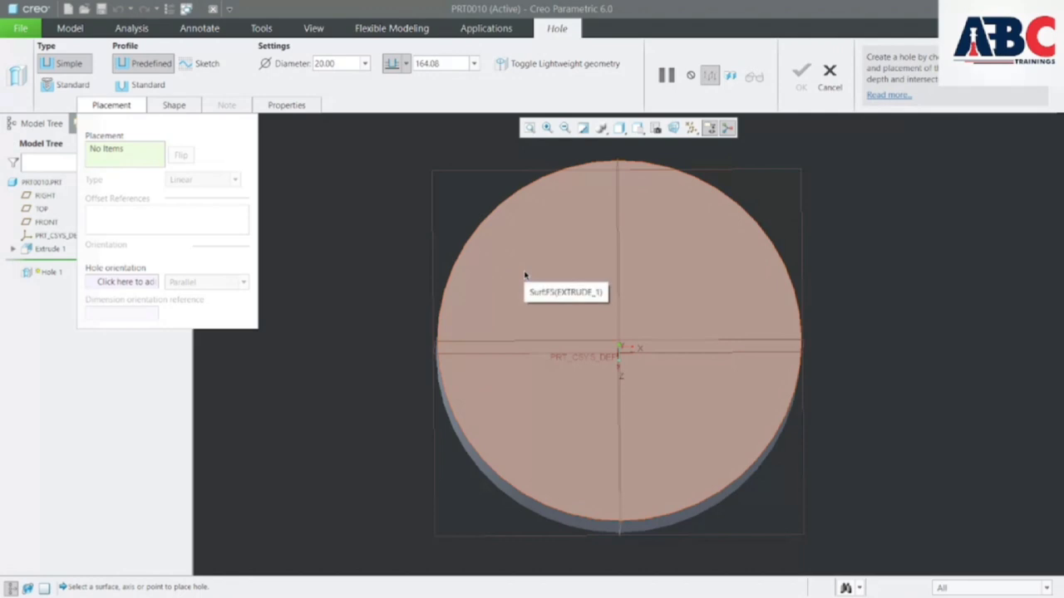
pyautogui.click(525, 274)
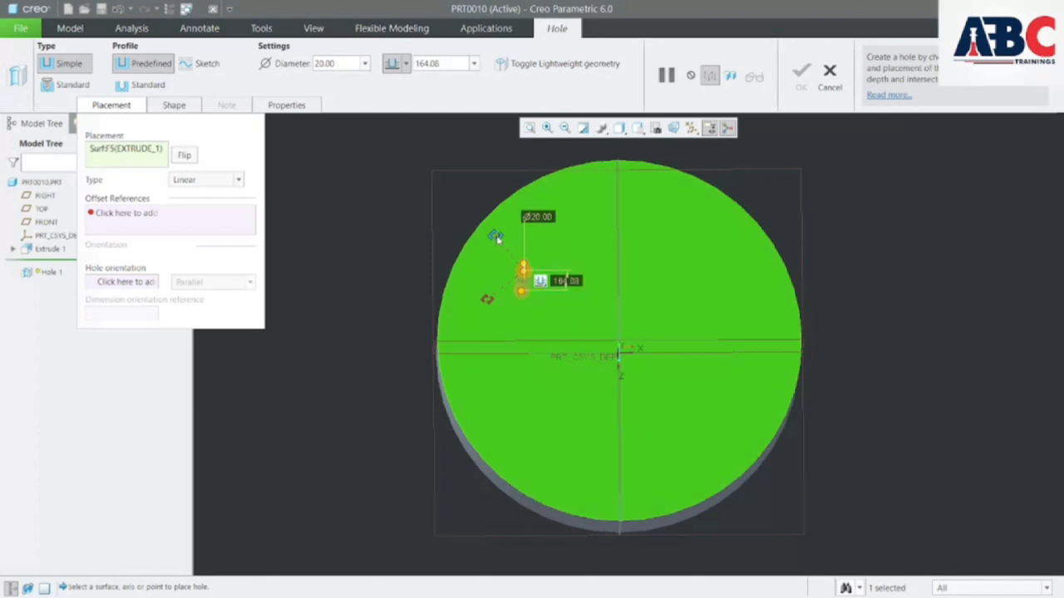
# Offset the hole 100 from the RIGHT plane and 90 from the FRONT plane, and complete it.
pyautogui.moveTo(495, 236); pyautogui.dragTo(619, 252)
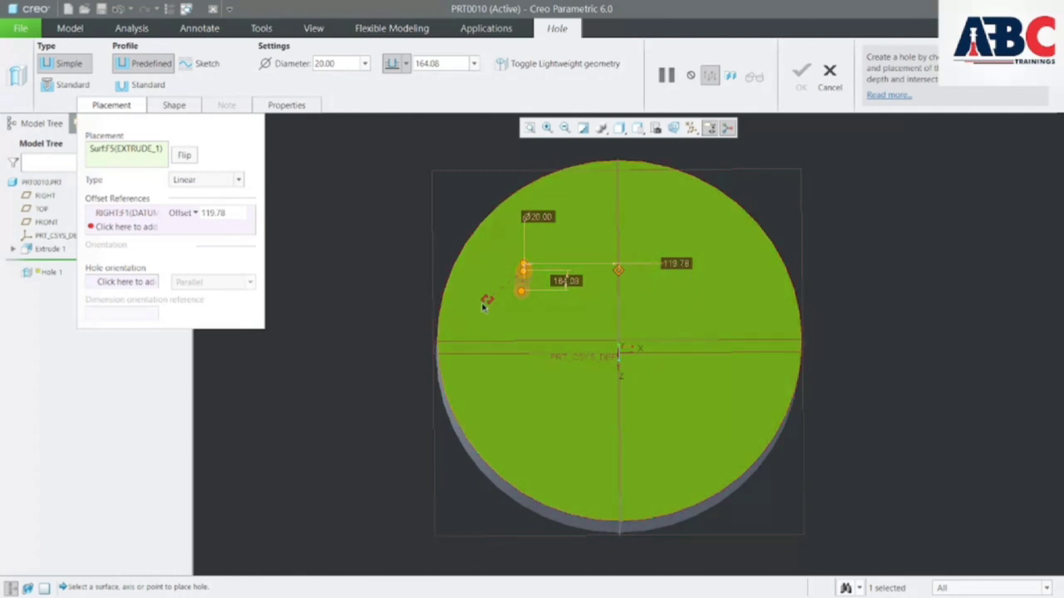
pyautogui.moveTo(488, 304); pyautogui.dragTo(514, 346)
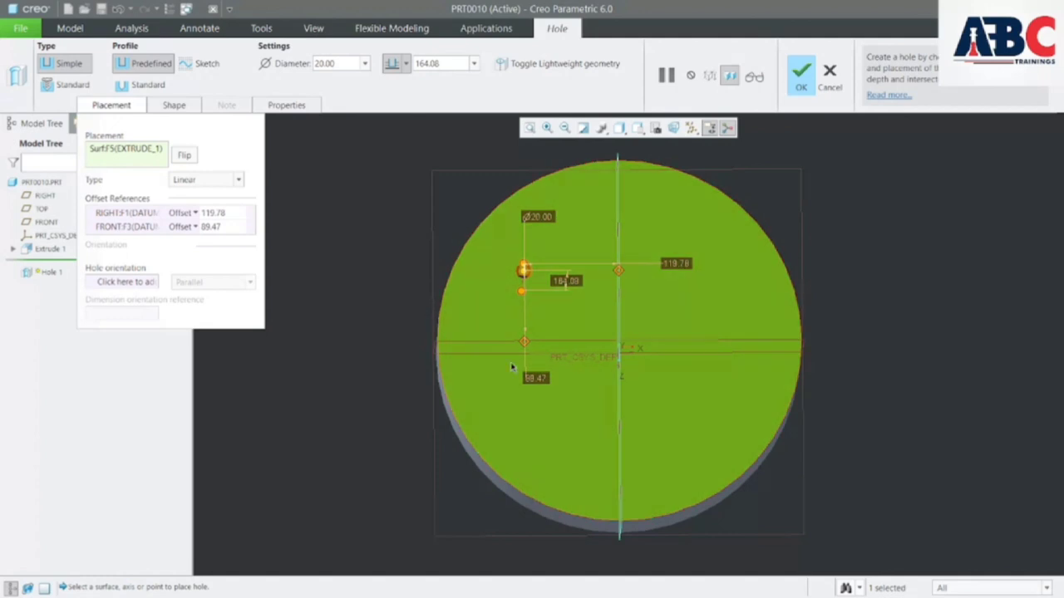
pyautogui.doubleClick(669, 263)
pyautogui.write('100')
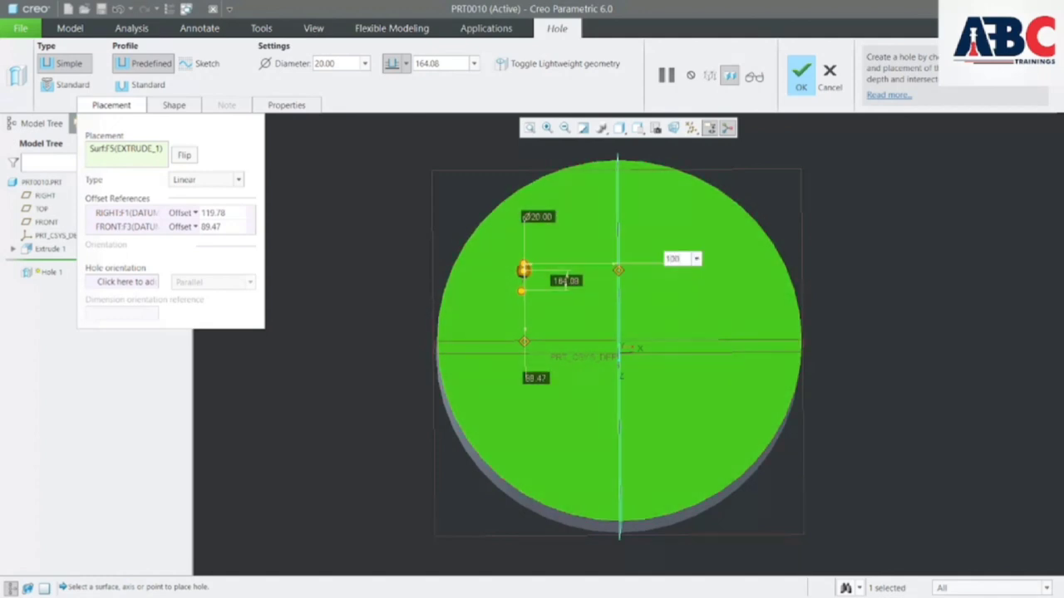
pyautogui.press('Return')
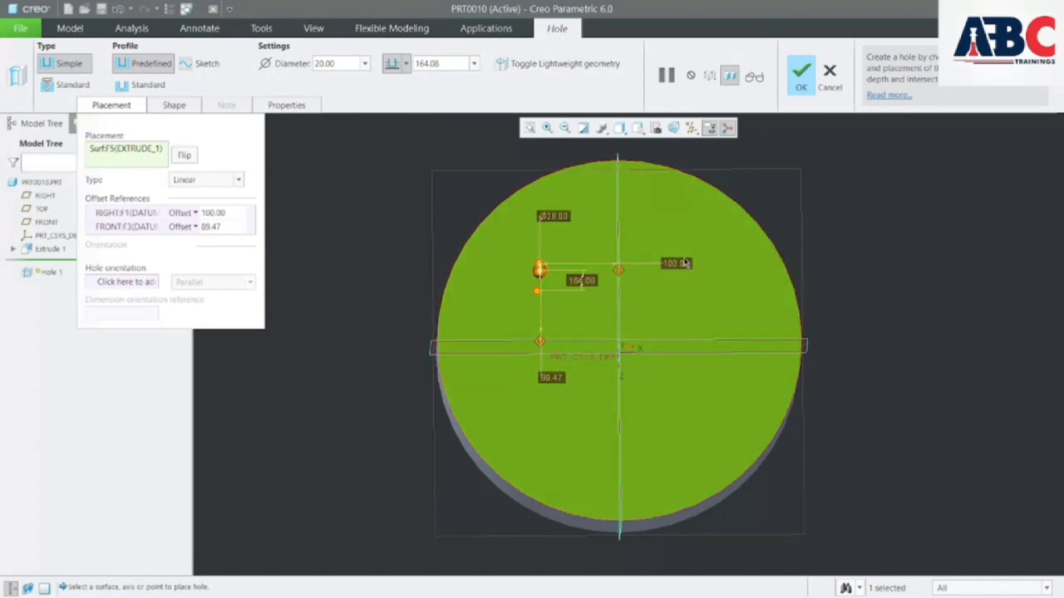
pyautogui.doubleClick(562, 378)
pyautogui.write('90')
pyautogui.press('Return')
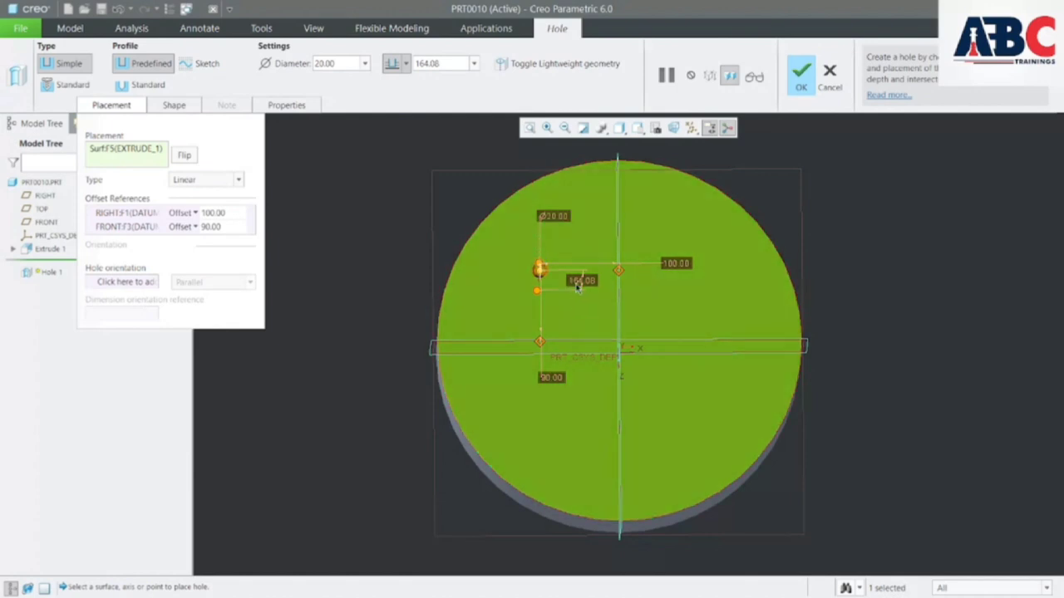
pyautogui.click(800, 79)
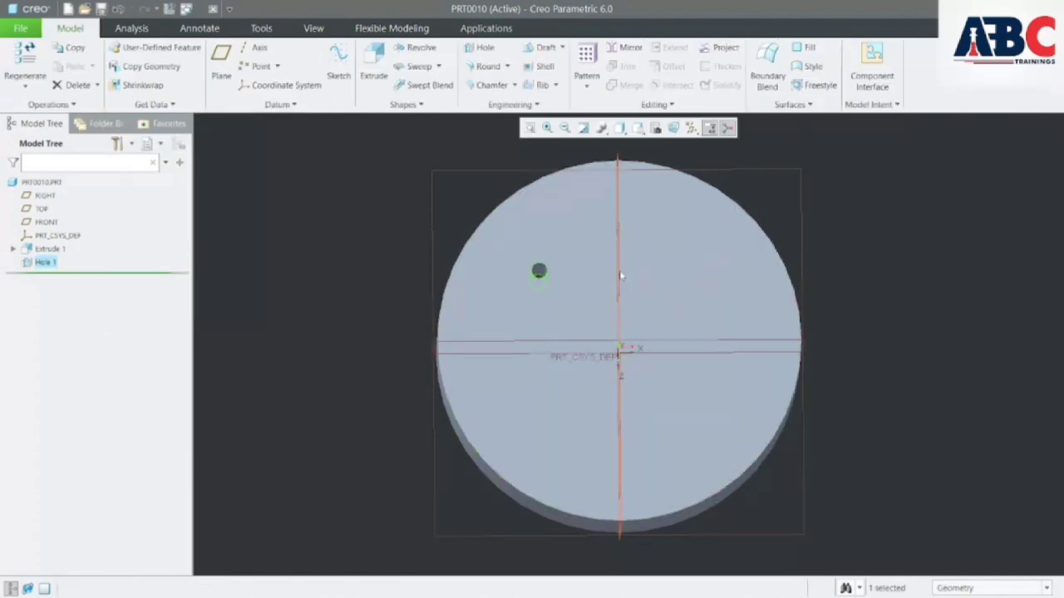
pyautogui.scroll(-6, 531, 276)
pyautogui.moveTo(522, 276); pyautogui.dragTo(807, 368, button='middle')
pyautogui.scroll(-6, 750, 361)
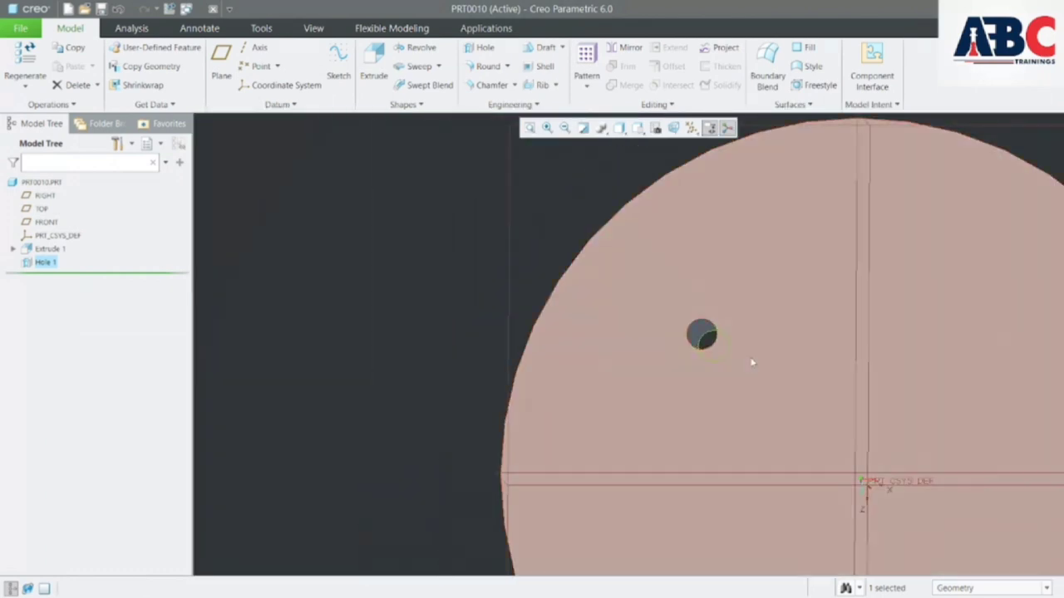
pyautogui.moveTo(957, 354); pyautogui.dragTo(966, 355, button='middle')
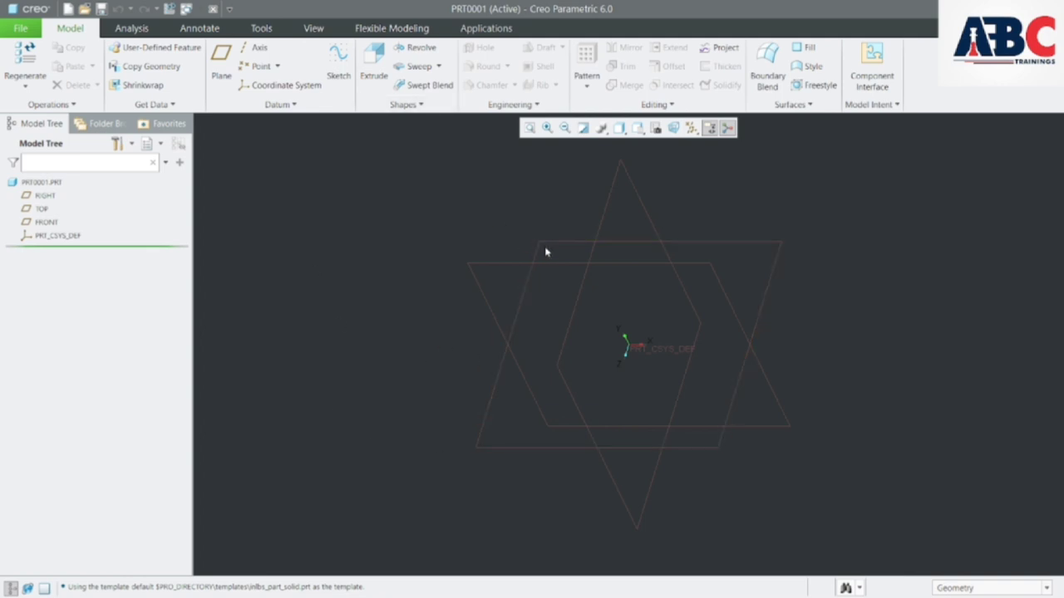
# Start an extrusion on the TOP plane and sketch a circle about 141 in diameter centred on the origin.
pyautogui.click(375, 68)
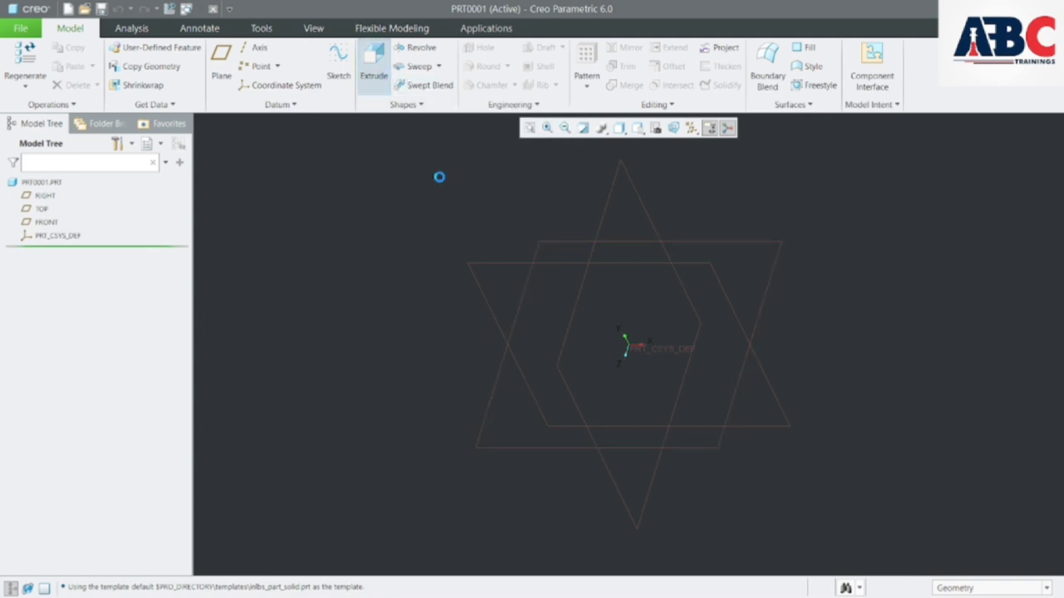
pyautogui.click(555, 249)
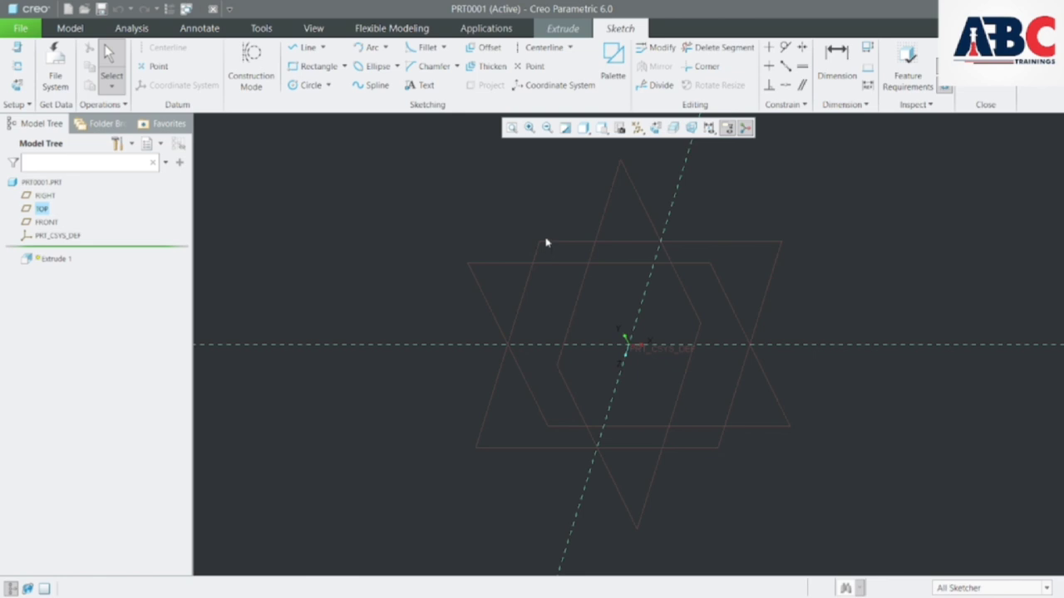
pyautogui.click(655, 128)
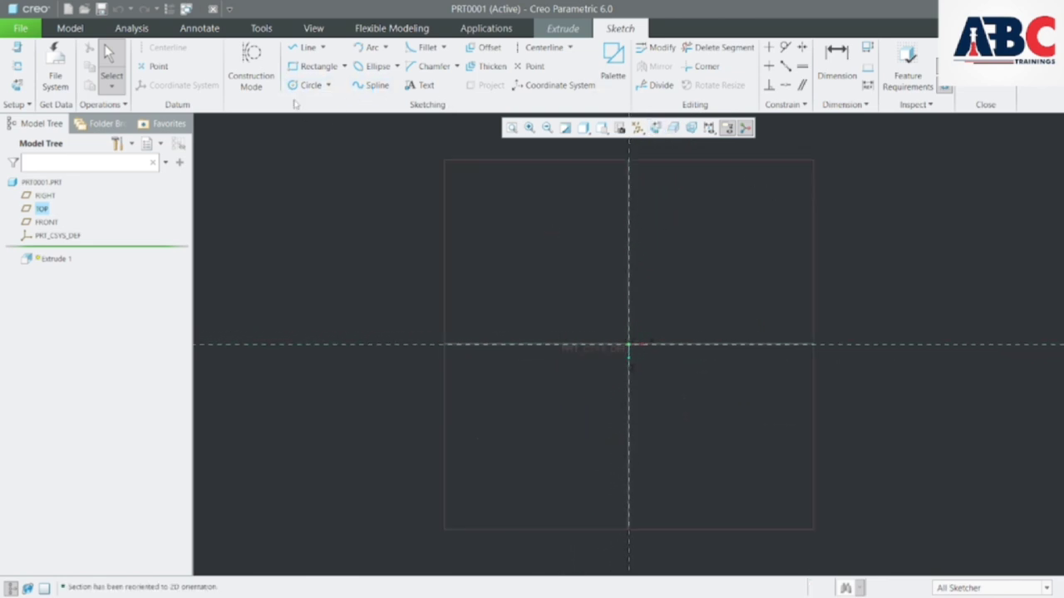
pyautogui.click(309, 85)
pyautogui.click(629, 344)
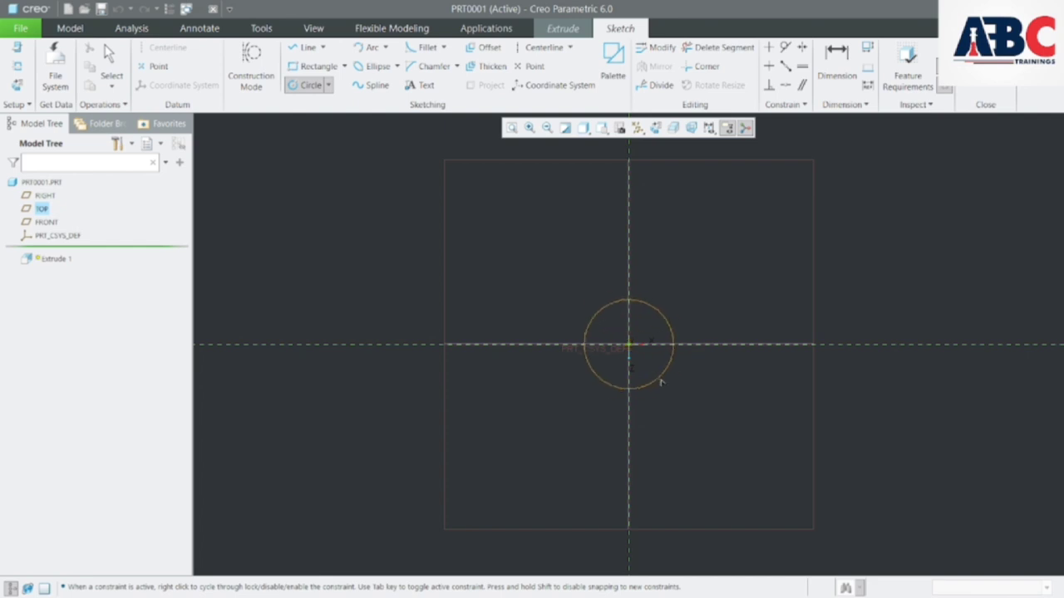
pyautogui.click(664, 384)
pyautogui.middleClick(722, 314)
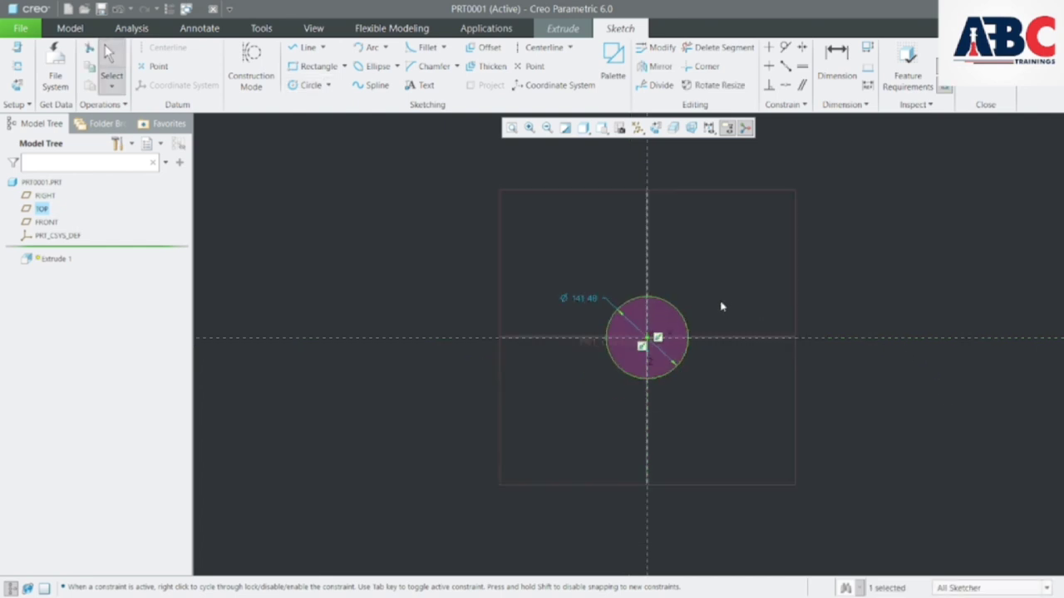
# Set the circle's diameter to 50 and finish the sketch.
pyautogui.doubleClick(581, 300)
pyautogui.write('50')
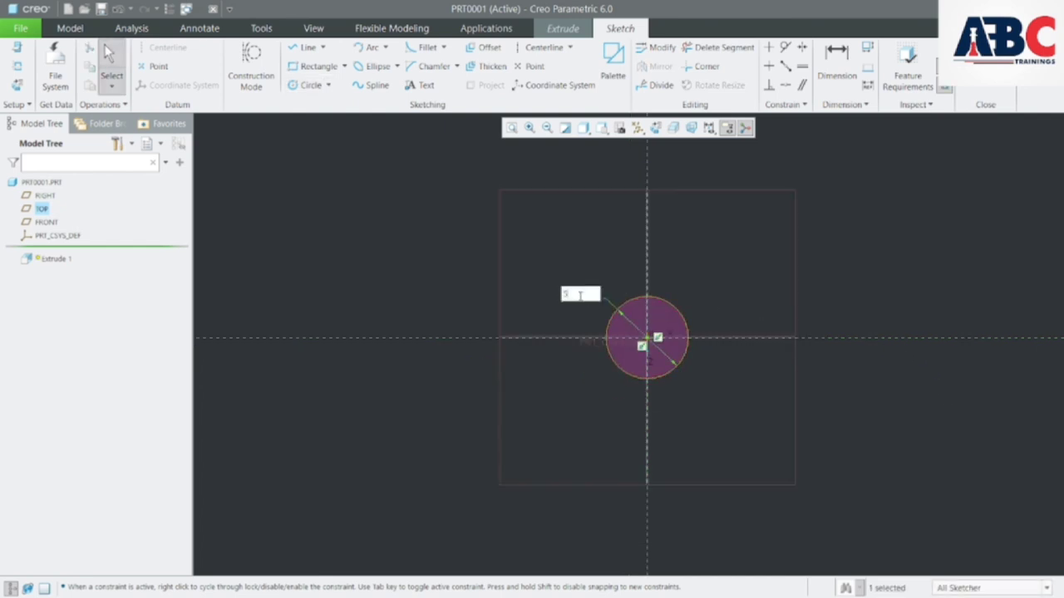
pyautogui.press('Return')
pyautogui.click(998, 98)
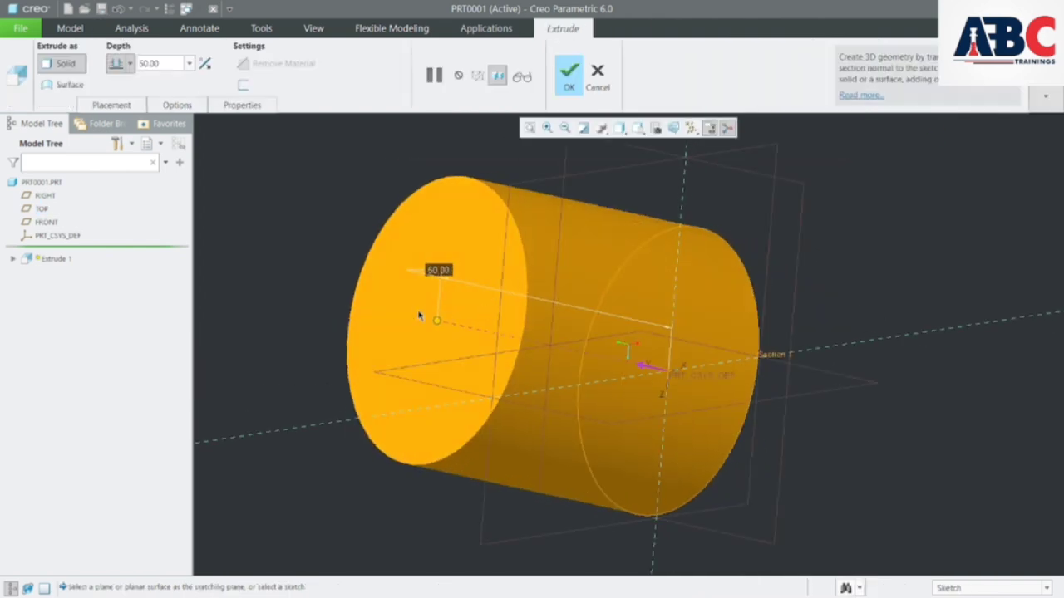
# Extrude the circle as a solid cylinder about 86 deep.
pyautogui.moveTo(430, 320); pyautogui.dragTo(326, 297)
pyautogui.moveTo(792, 270); pyautogui.dragTo(747, 264, button='middle')
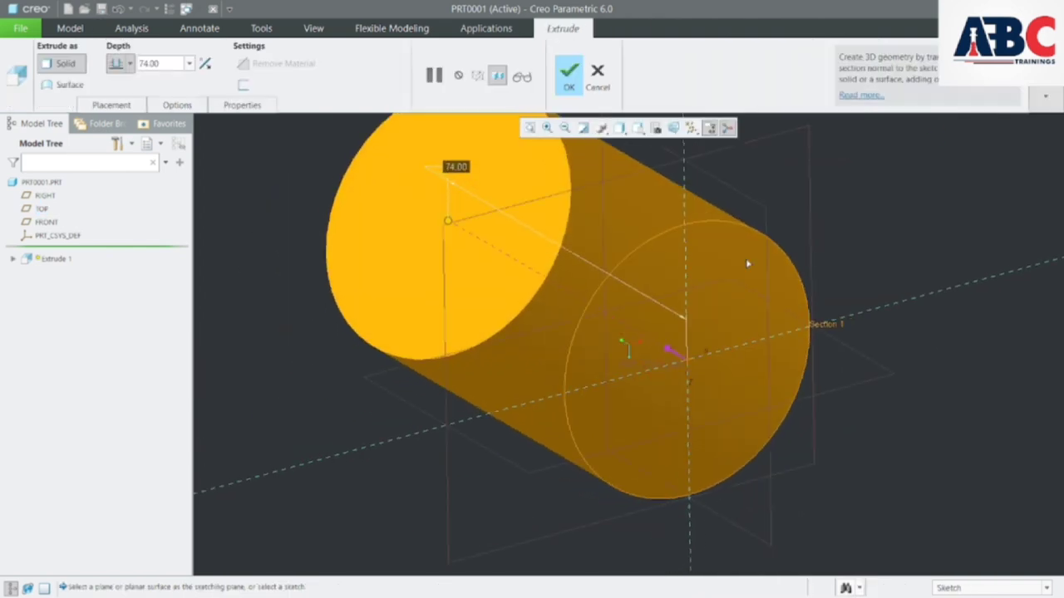
pyautogui.moveTo(446, 221); pyautogui.dragTo(404, 196)
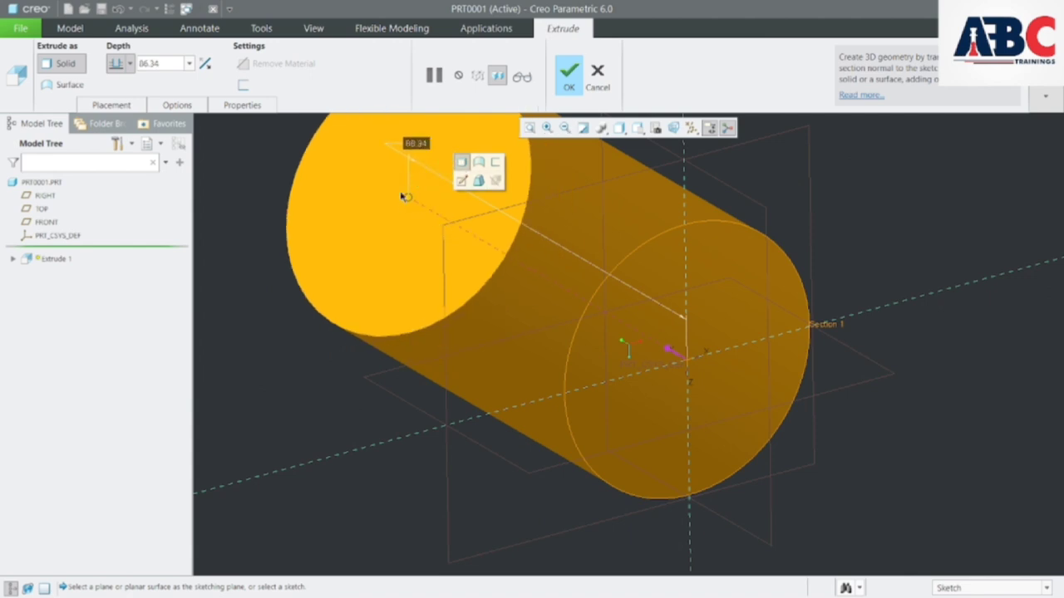
pyautogui.click(568, 76)
# Start a simple hole and place it off-centre on the cylinder's flat end face.
pyautogui.scroll(-6, 862, 202)
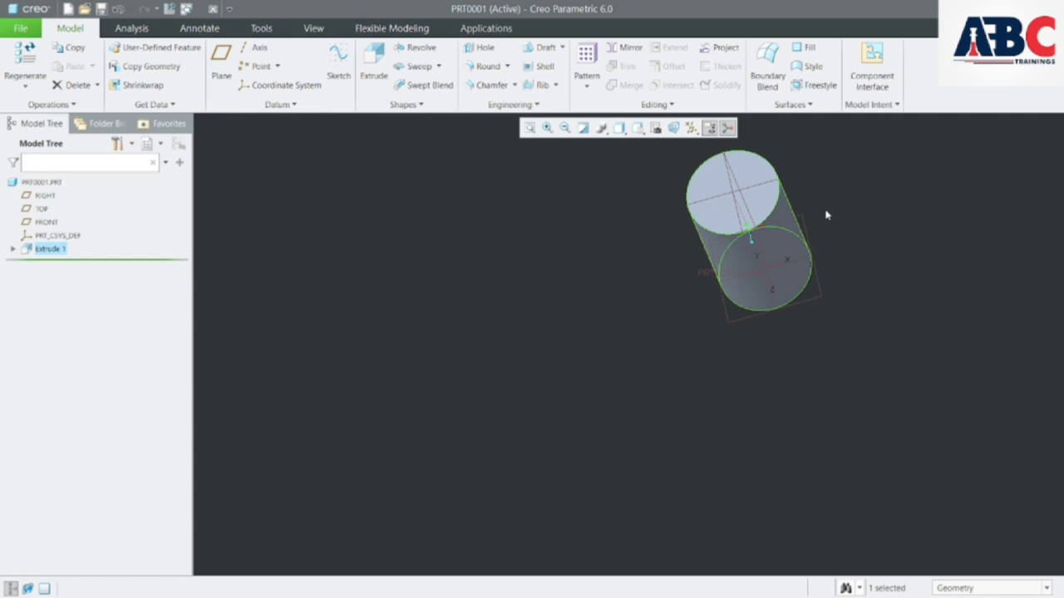
pyautogui.keyDown('shift'); pyautogui.moveTo(862, 237); pyautogui.dragTo(758, 411, button='middle'); pyautogui.keyUp('shift')
pyautogui.scroll(5, 666, 394)
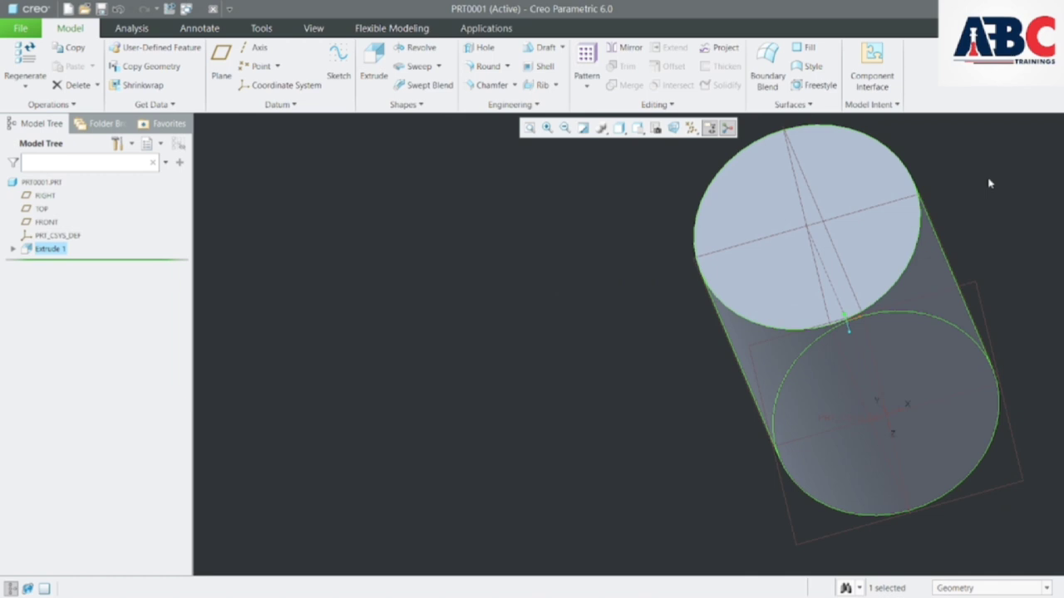
pyautogui.keyDown('shift'); pyautogui.moveTo(989, 183); pyautogui.dragTo(839, 257, button='middle'); pyautogui.keyUp('shift')
pyautogui.click(478, 49)
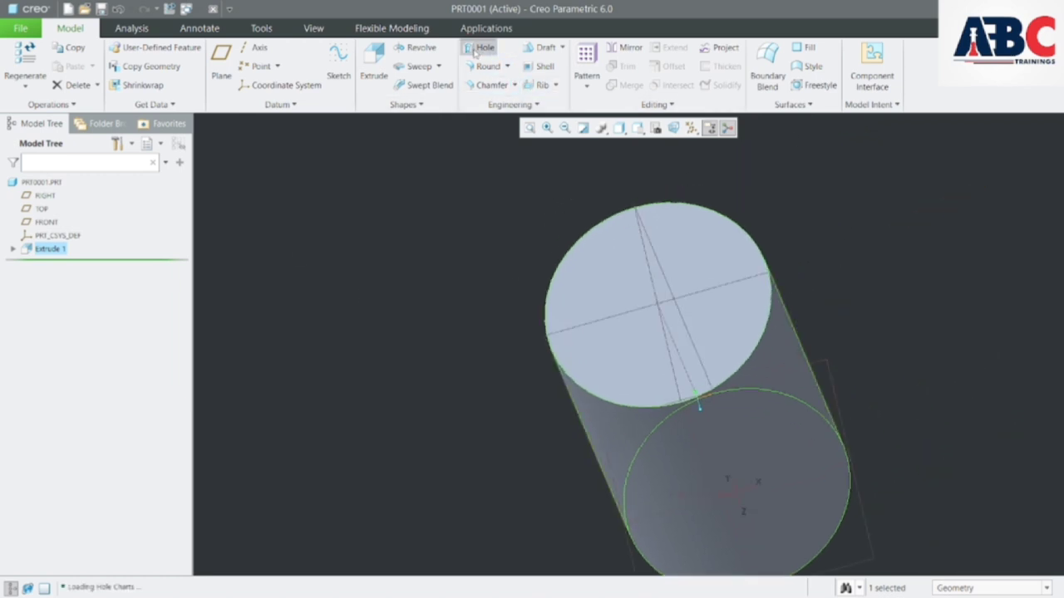
pyautogui.click(112, 105)
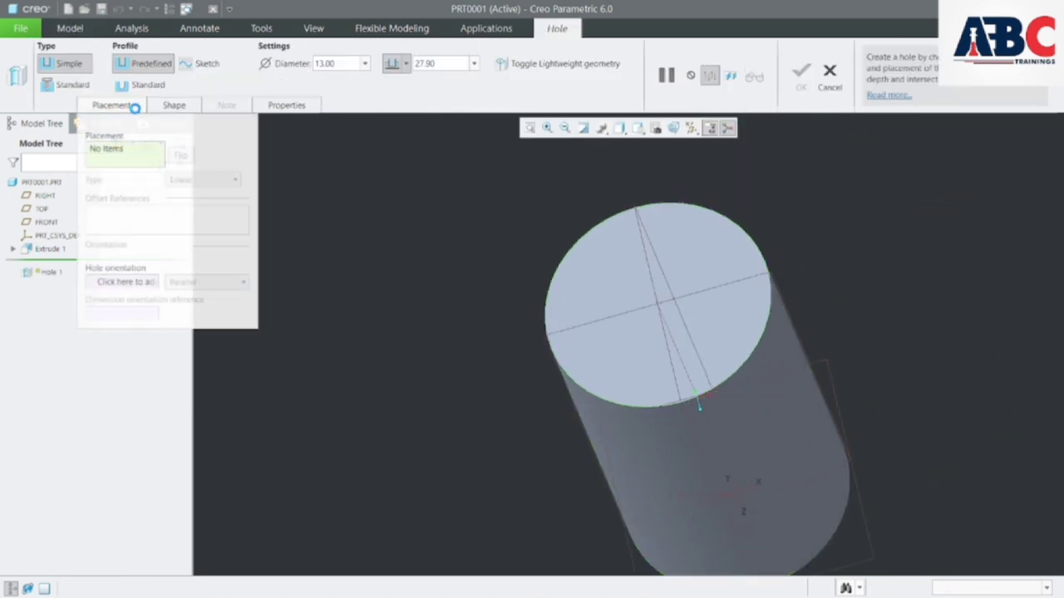
pyautogui.click(589, 295)
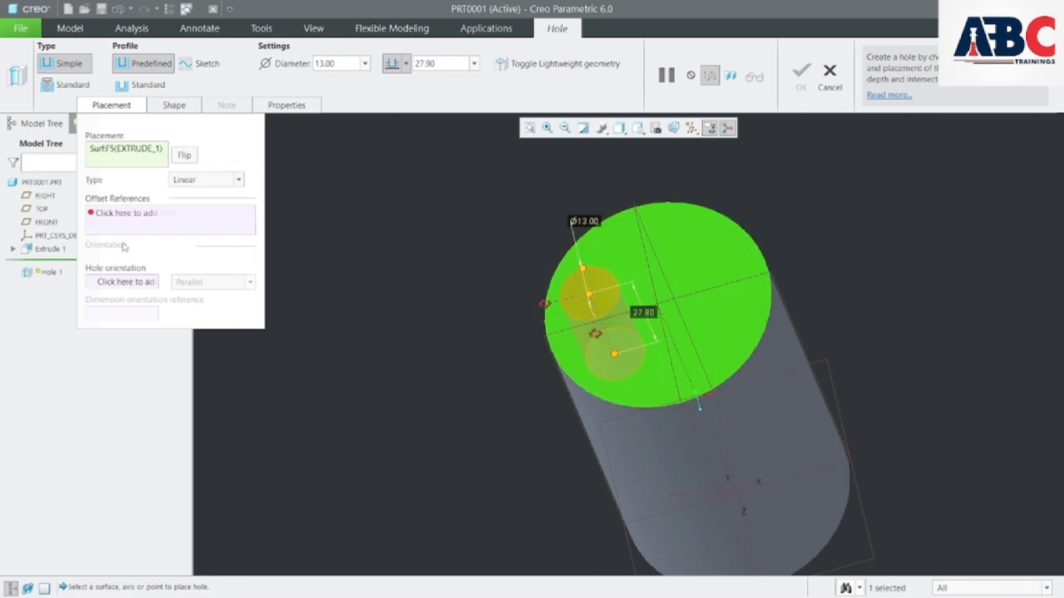
# Change the hole's placement type from Linear to Coaxial.
pyautogui.click(236, 181)
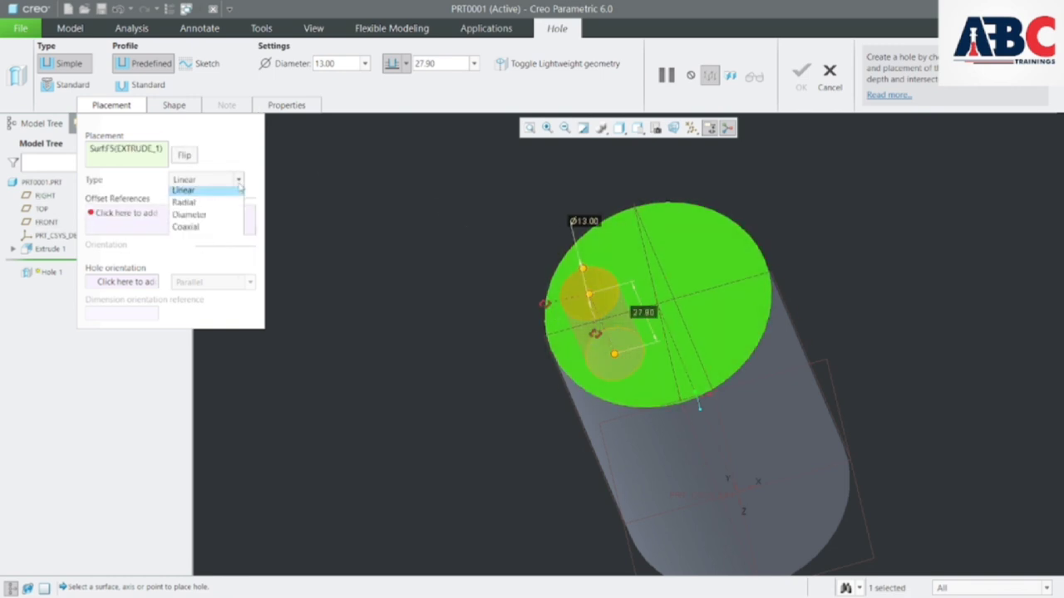
pyautogui.click(204, 233)
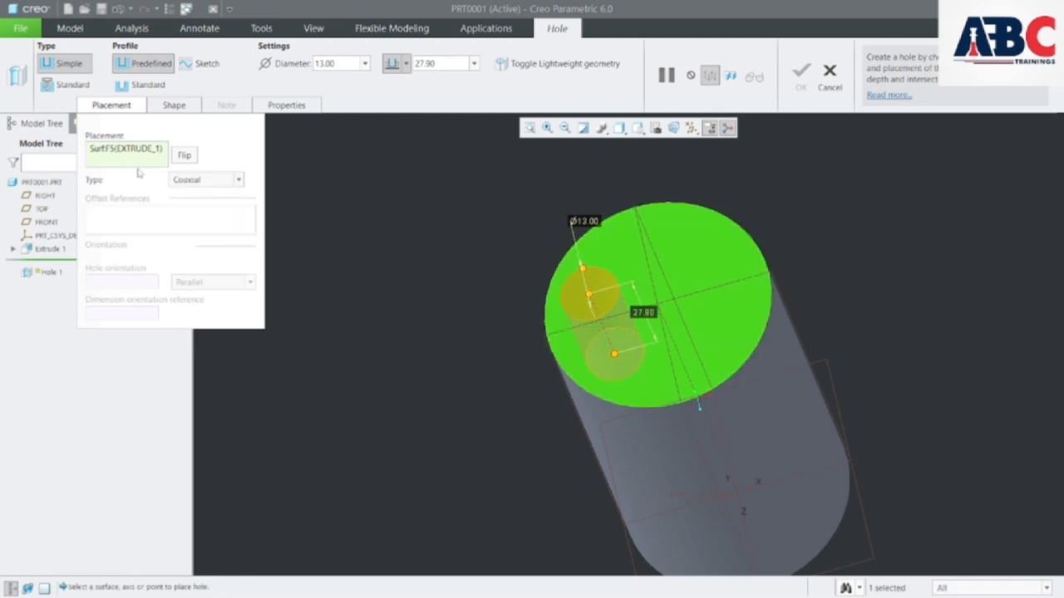
pyautogui.click(239, 180)
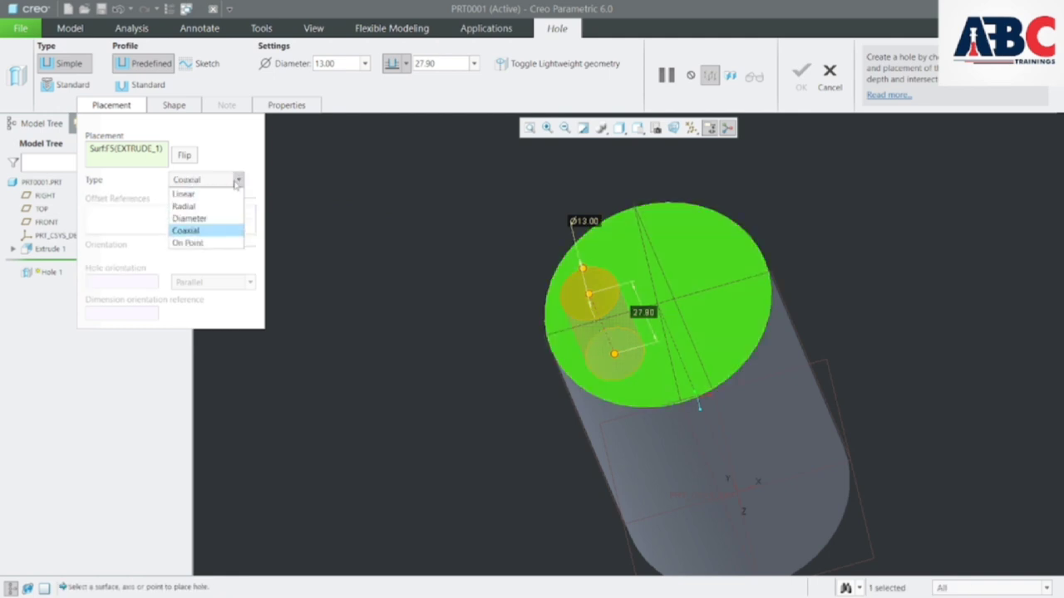
pyautogui.click(218, 228)
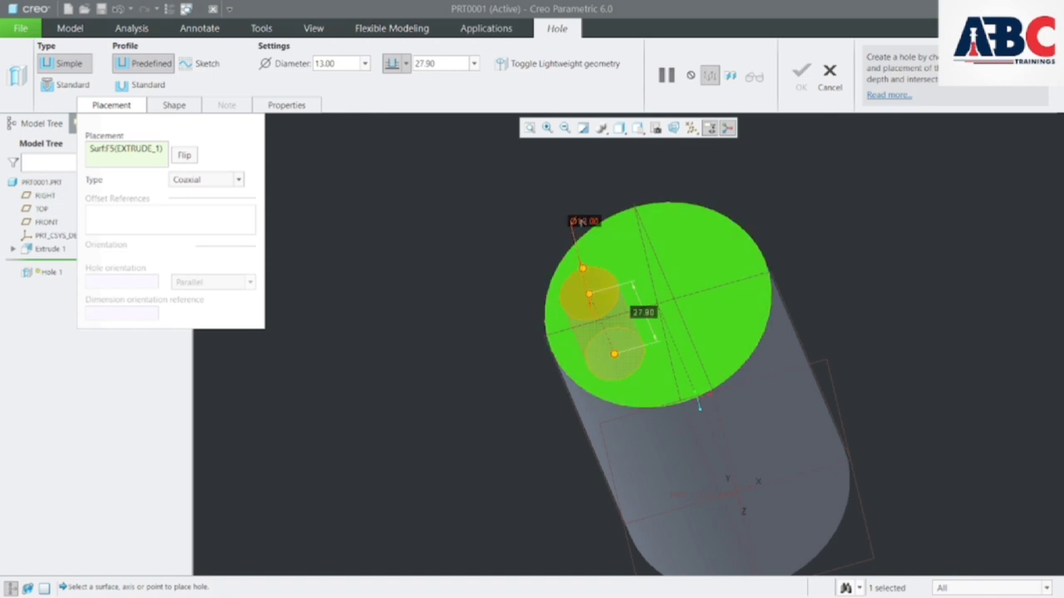
# Set the hole's diameter to 5.
pyautogui.doubleClick(582, 220)
pyautogui.write('10')
pyautogui.press('Return')
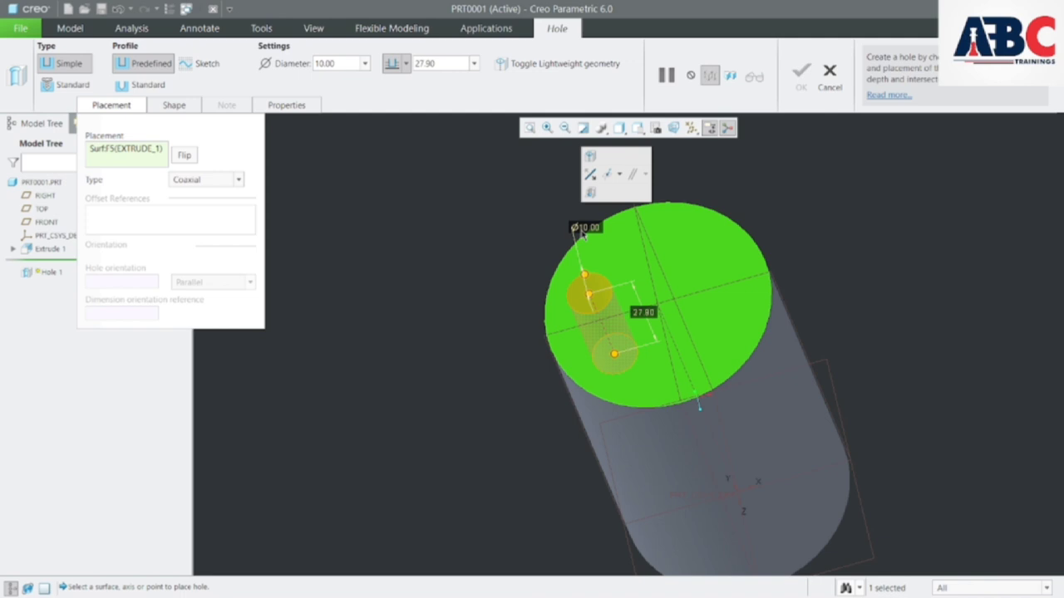
pyautogui.doubleClick(586, 226)
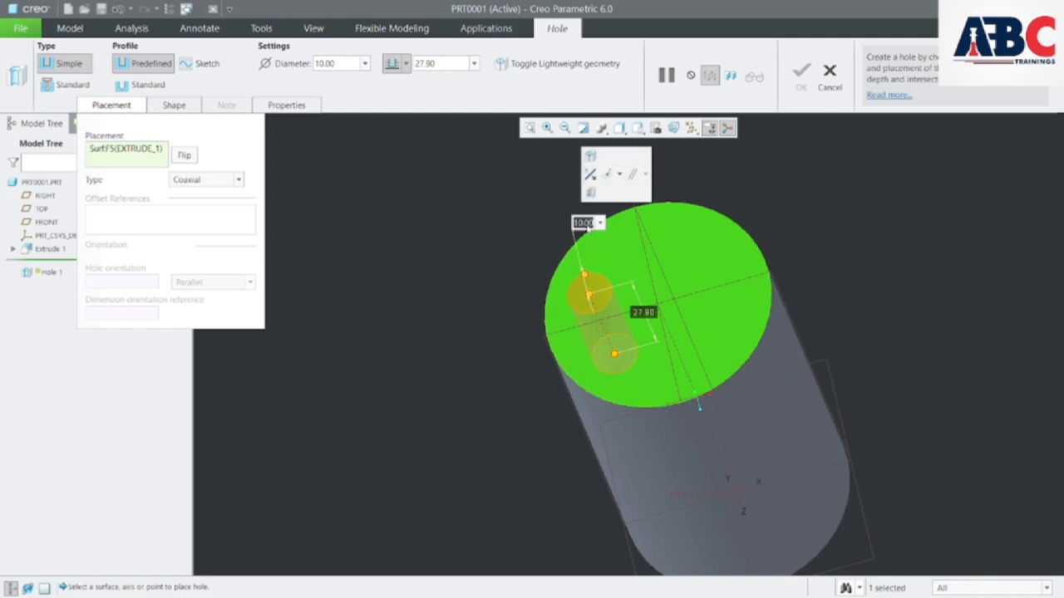
pyautogui.write('5')
pyautogui.press('Return')
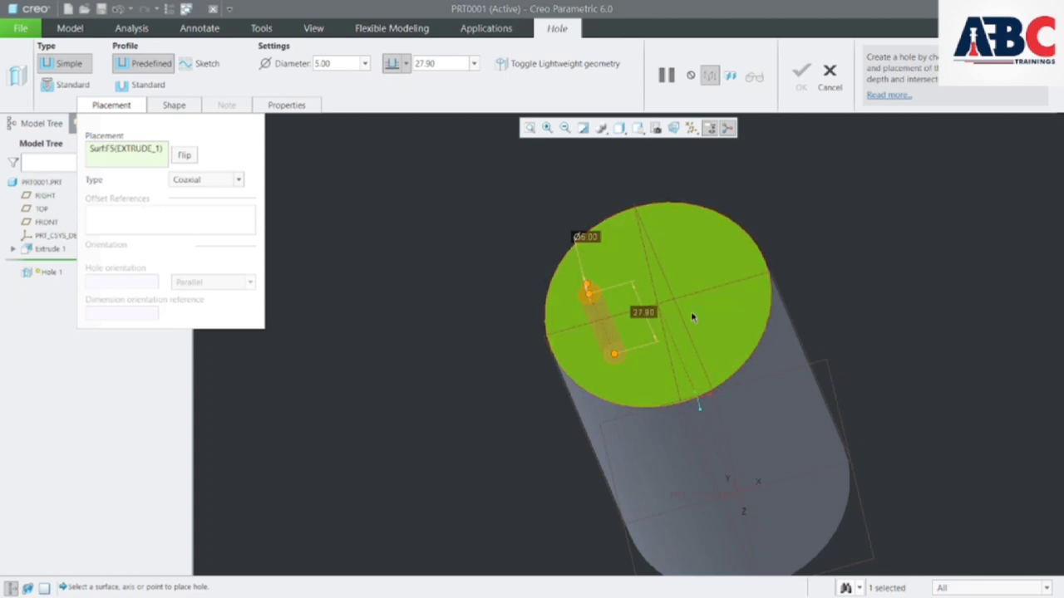
# Try to place the hole using only the cylinder's axis as the placement reference.
pyautogui.scroll(5, 676, 345)
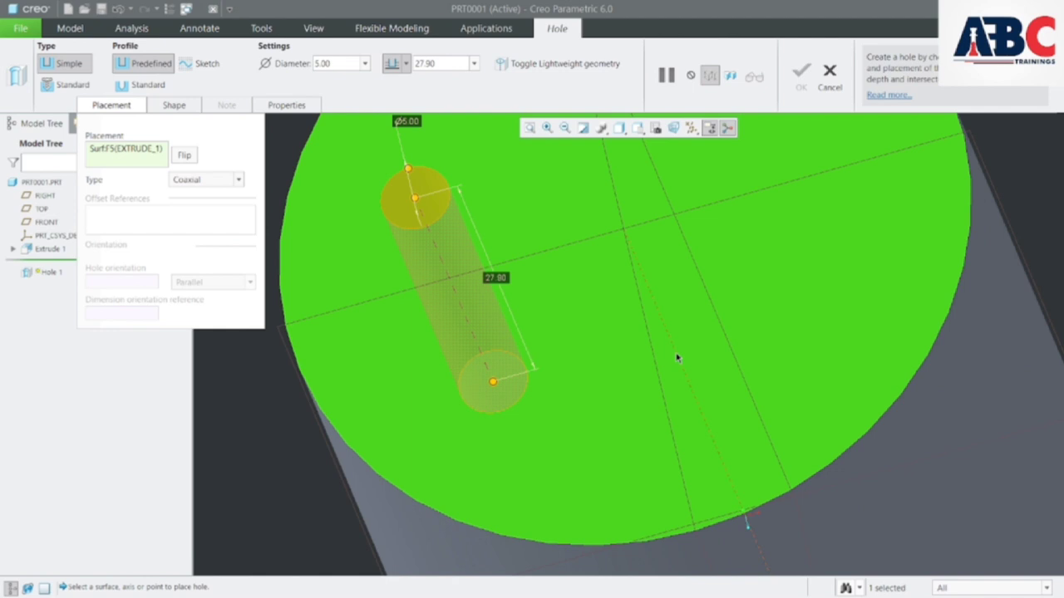
pyautogui.click(676, 356)
pyautogui.scroll(-5, 678, 349)
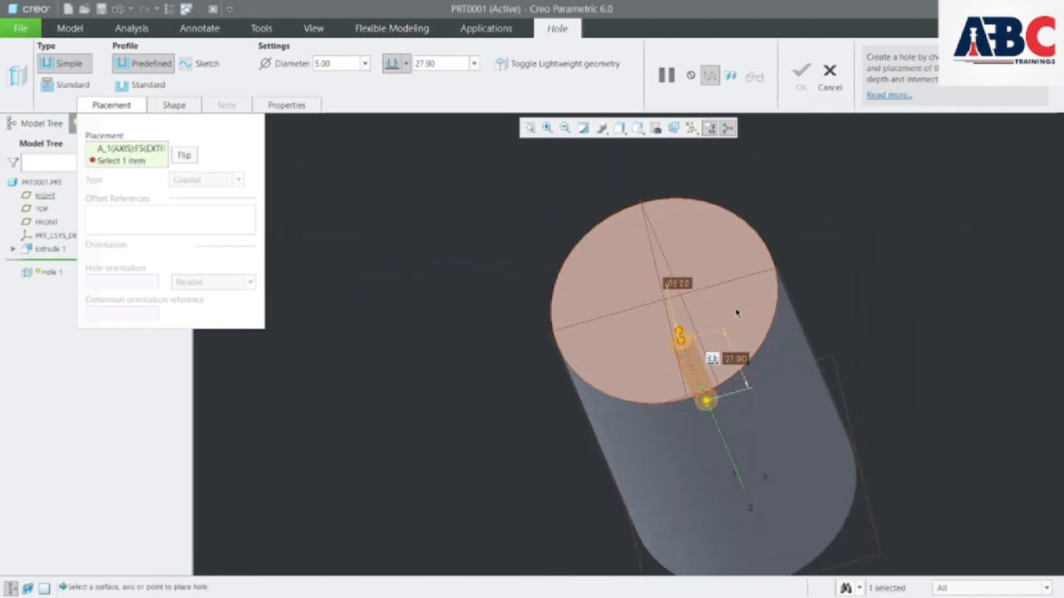
pyautogui.moveTo(826, 287)
pyautogui.mouseDown(button='middle')
pyautogui.moveTo(840, 244)
pyautogui.moveTo(819, 220)
pyautogui.moveTo(834, 271)
pyautogui.mouseUp(button='middle')
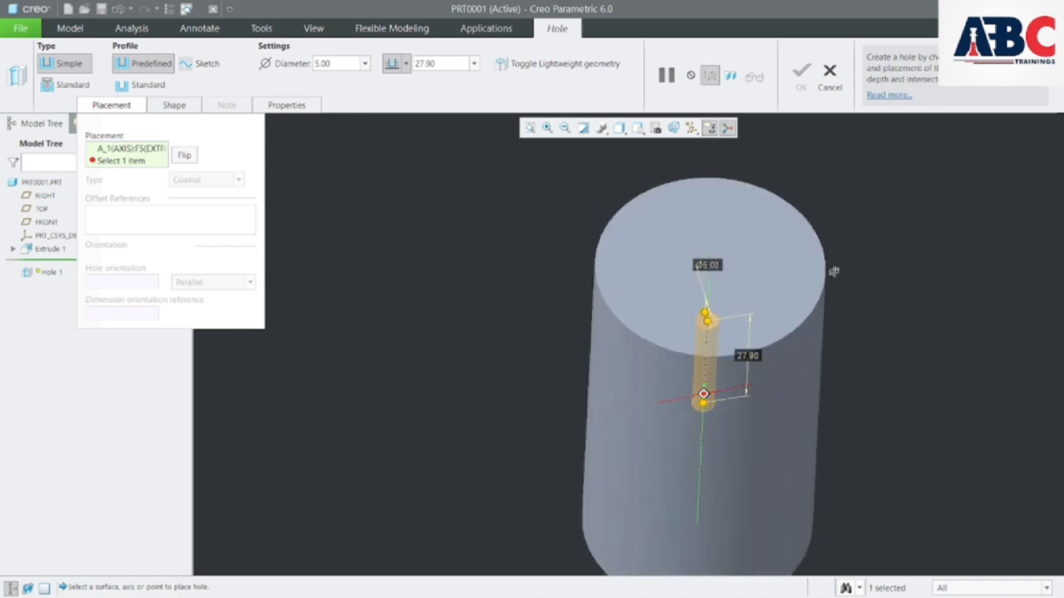
pyautogui.click(185, 156)
pyautogui.click(184, 156)
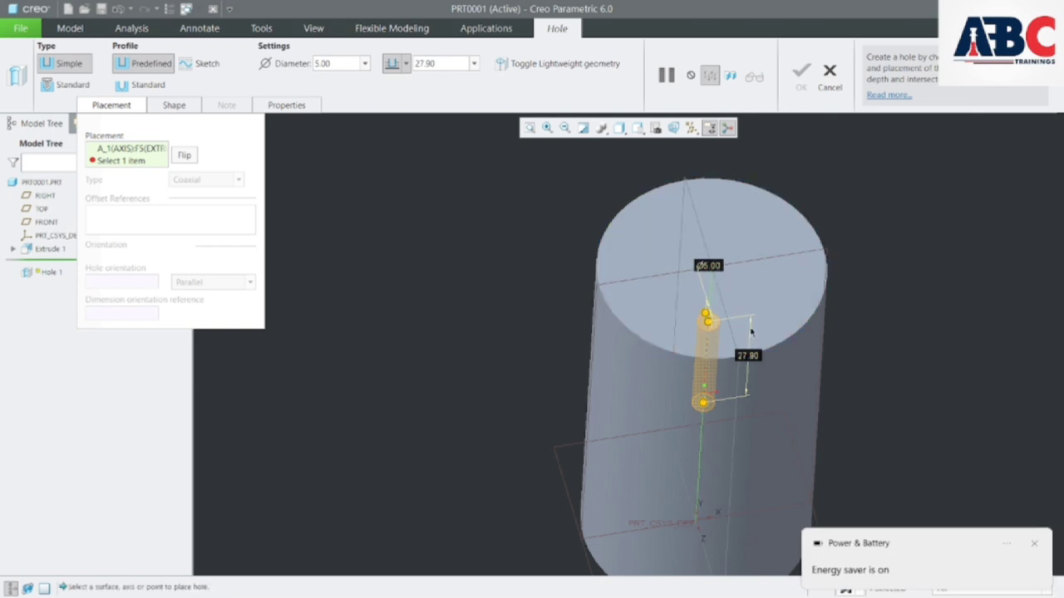
pyautogui.click(786, 298)
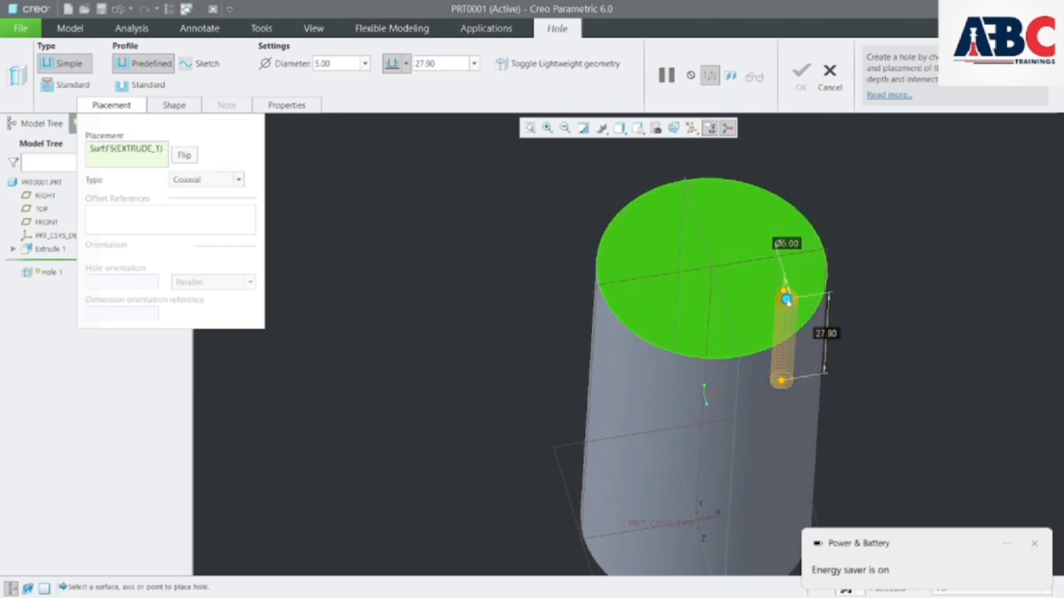
# Place the coaxial hole using the cylinder's axis and its flat end face as references, and complete the hole.
pyautogui.click(711, 280)
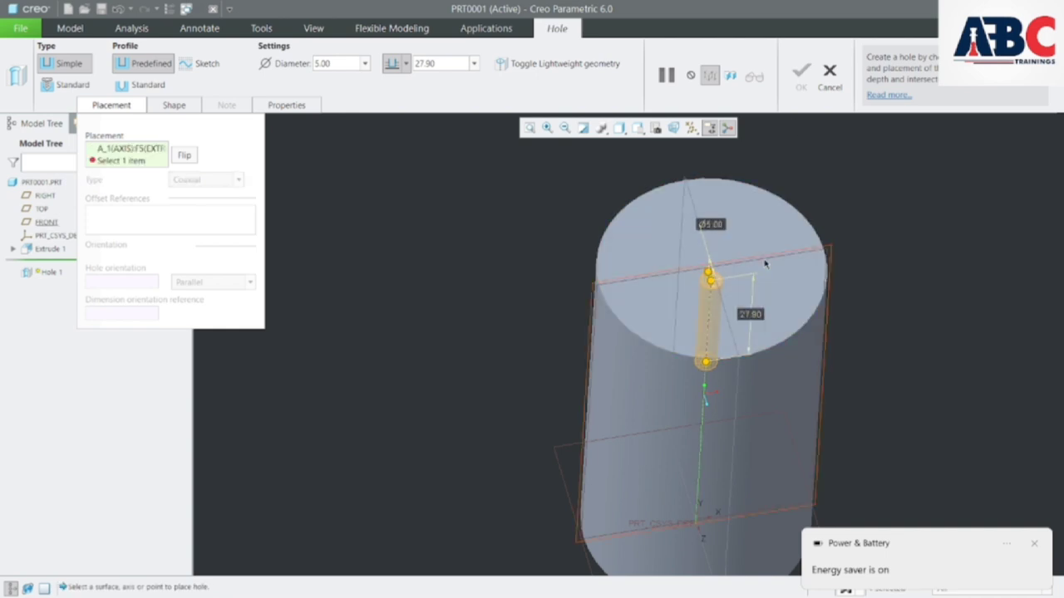
pyautogui.keyDown('ctrl'); pyautogui.click(752, 236); pyautogui.keyUp('ctrl')
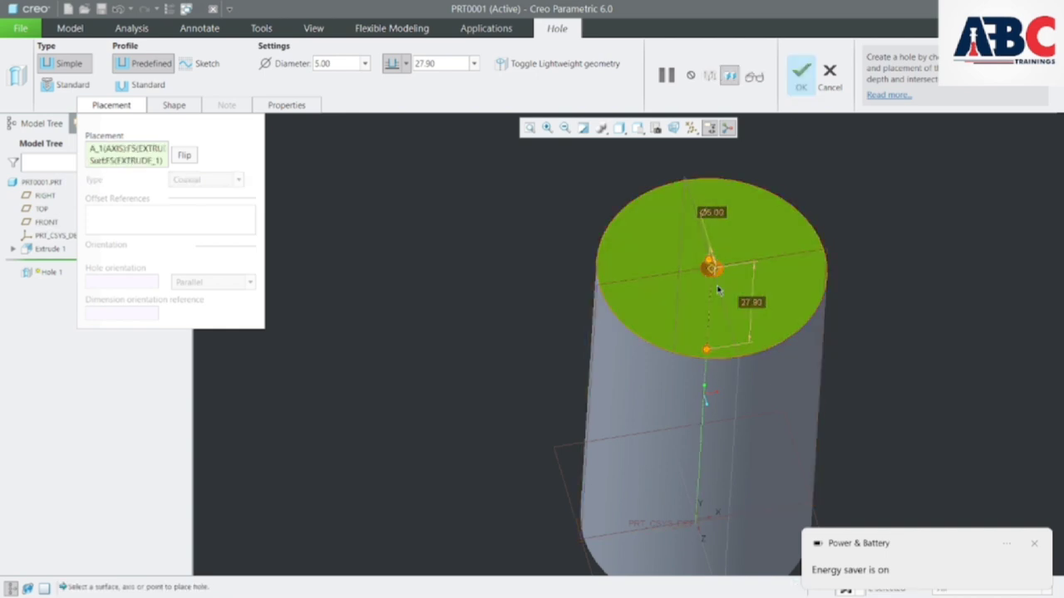
pyautogui.click(803, 76)
# Examine the finished coaxial hole from several angles, checking its centring and depth in the cylinder.
pyautogui.scroll(5, 724, 271)
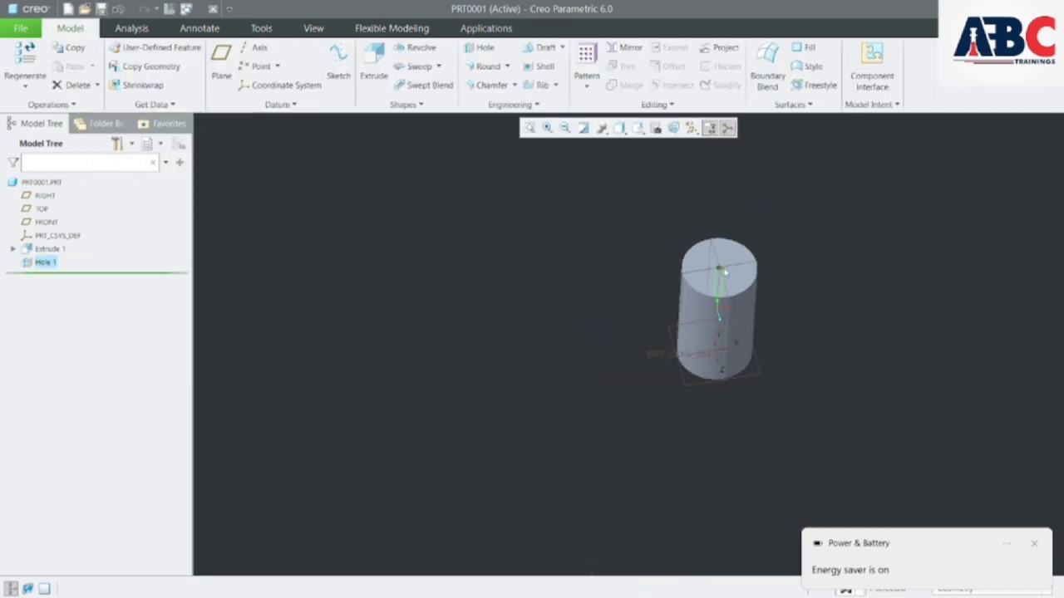
pyautogui.scroll(-5, 724, 271)
pyautogui.click(753, 310)
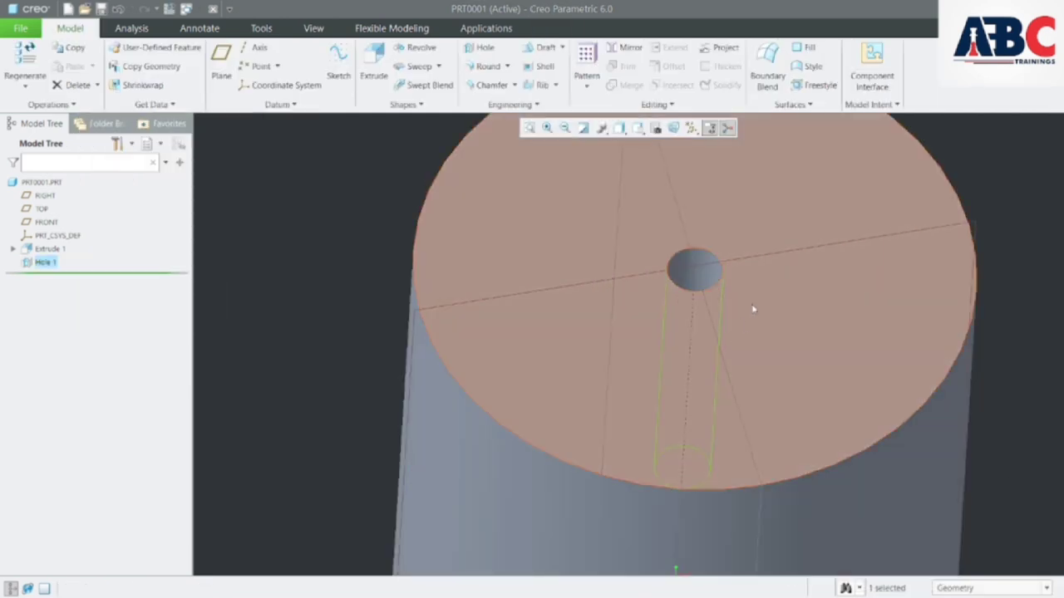
pyautogui.moveTo(753, 308); pyautogui.dragTo(738, 330, button='middle')
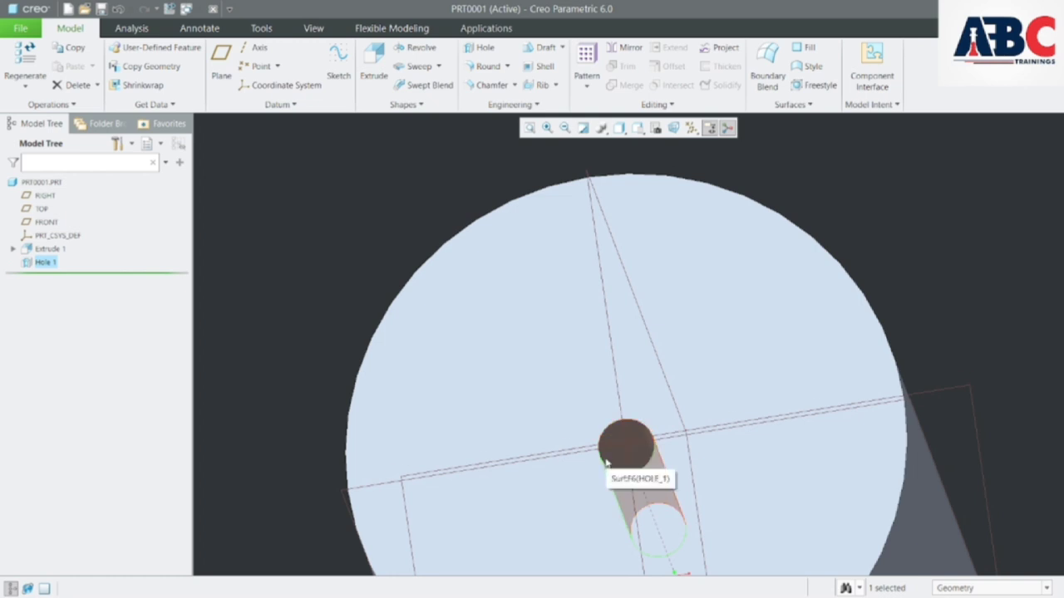
pyautogui.scroll(-3, 606, 462)
pyautogui.scroll(-1, 714, 397)
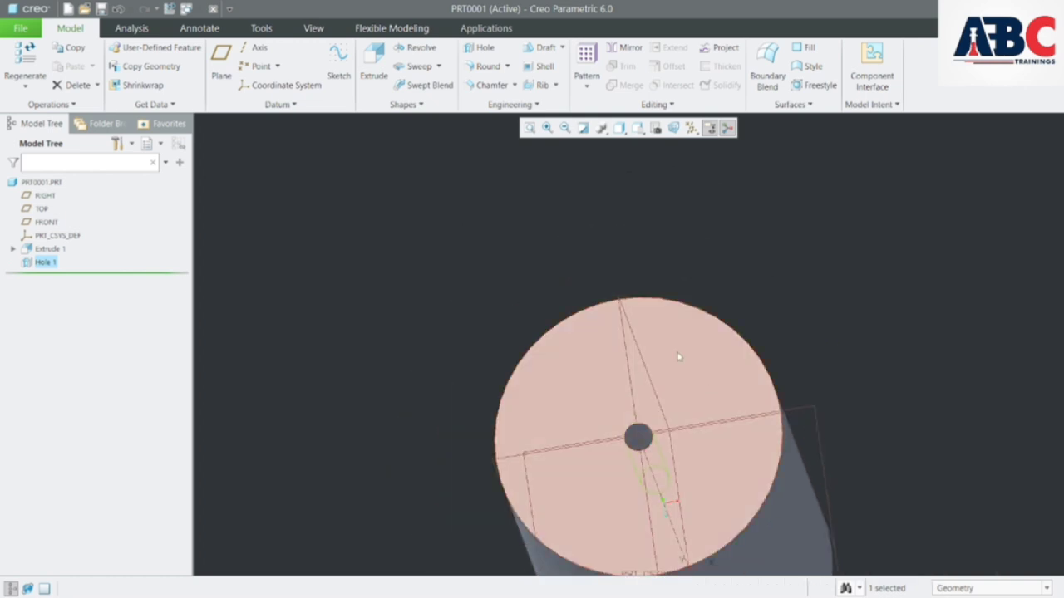
pyautogui.scroll(-1, 652, 412)
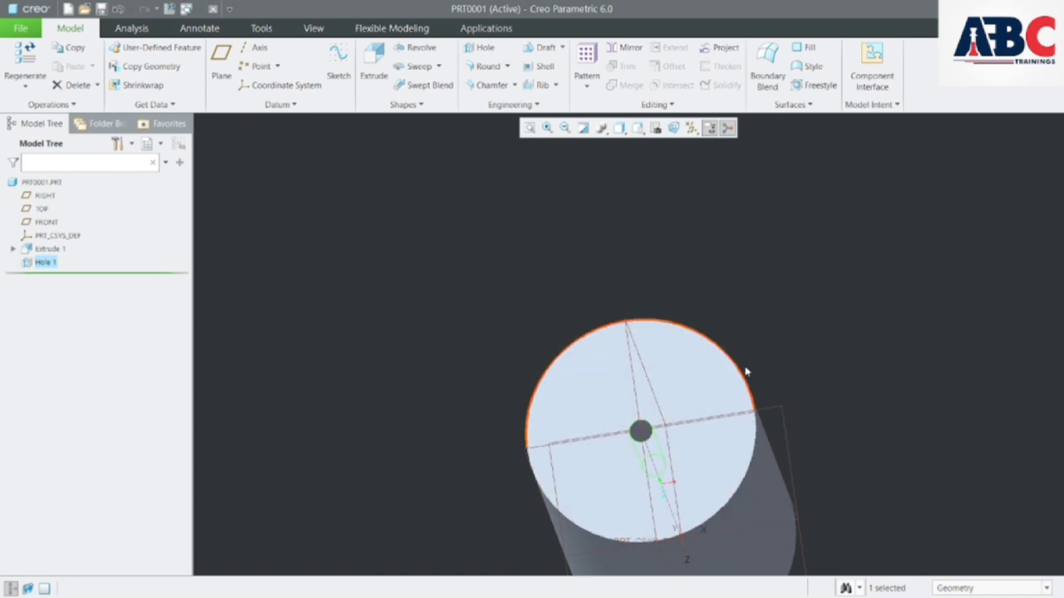
pyautogui.moveTo(748, 368); pyautogui.dragTo(767, 290, button='middle')
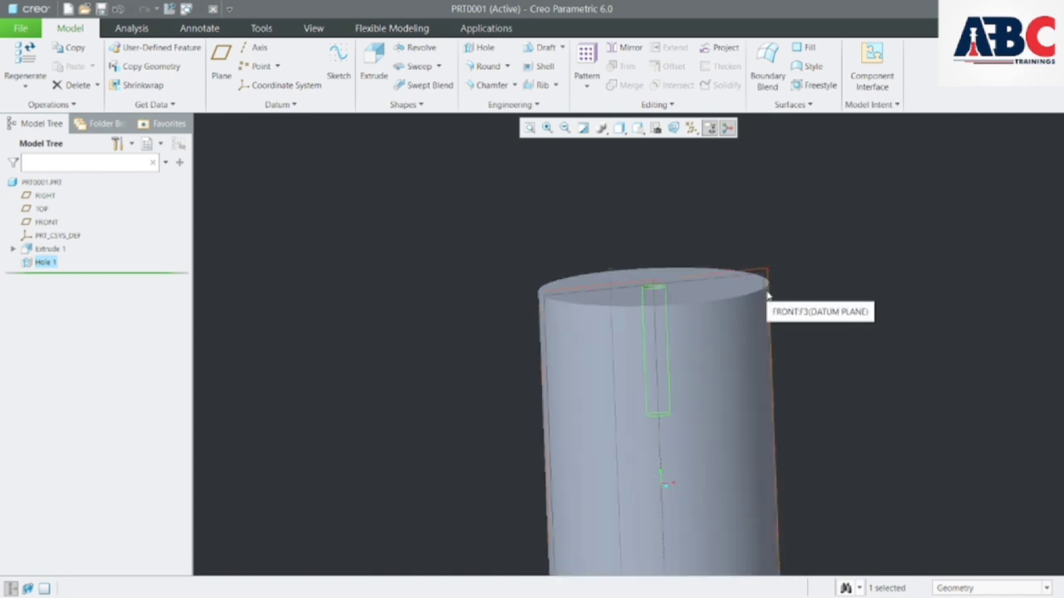
pyautogui.moveTo(776, 264); pyautogui.dragTo(803, 278, button='middle')
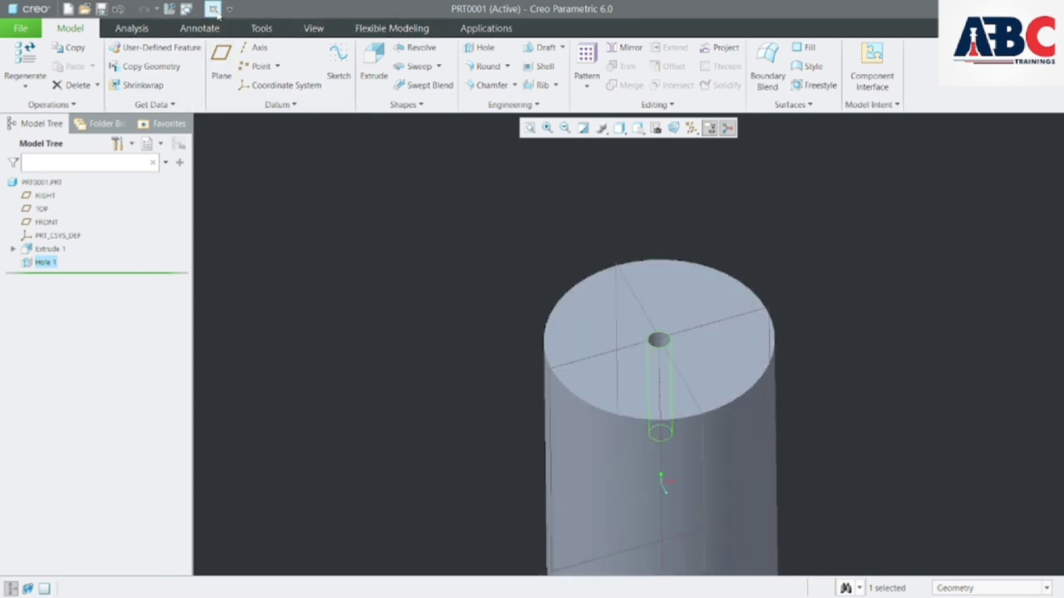
# Close the cylinder part and create a new solid part named prt0002 from the default template.
pyautogui.click(213, 9)
pyautogui.click(16, 77)
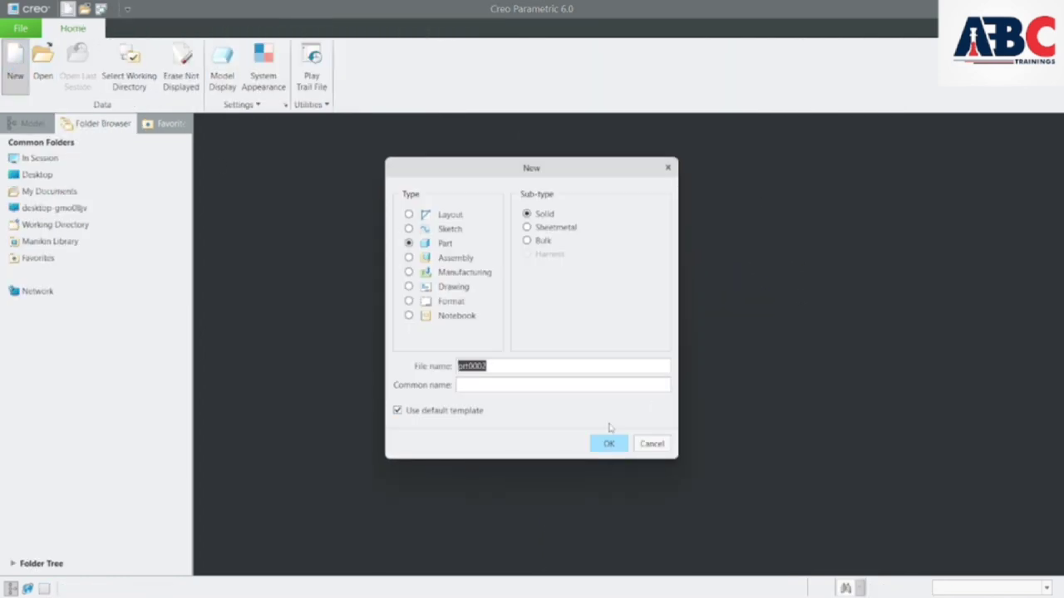
pyautogui.click(611, 445)
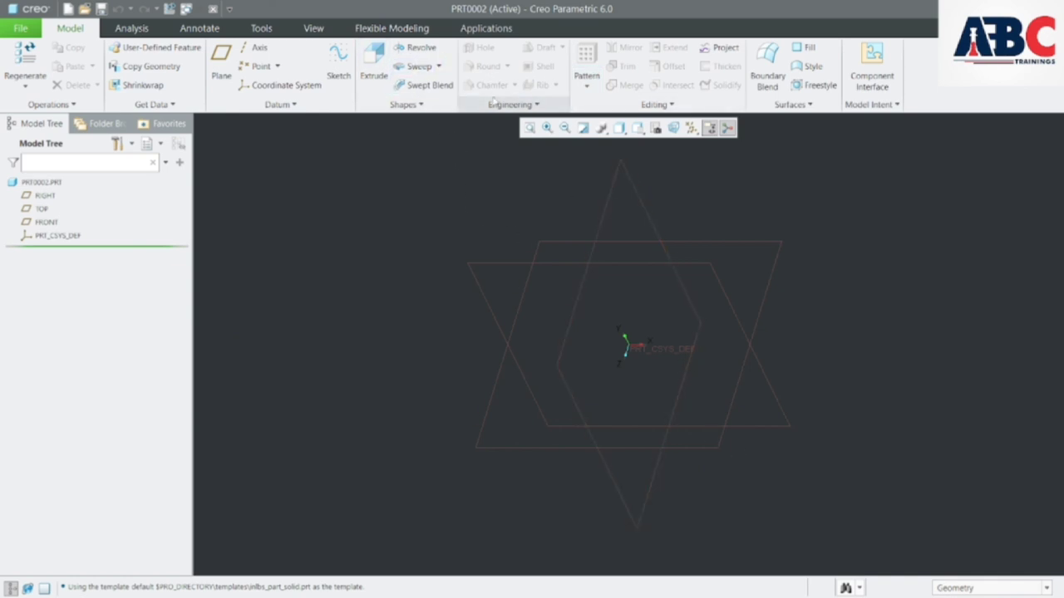
# Start an extrusion on the FRONT plane and sketch a rectangle enclosing the origin as its section.
pyautogui.click(374, 65)
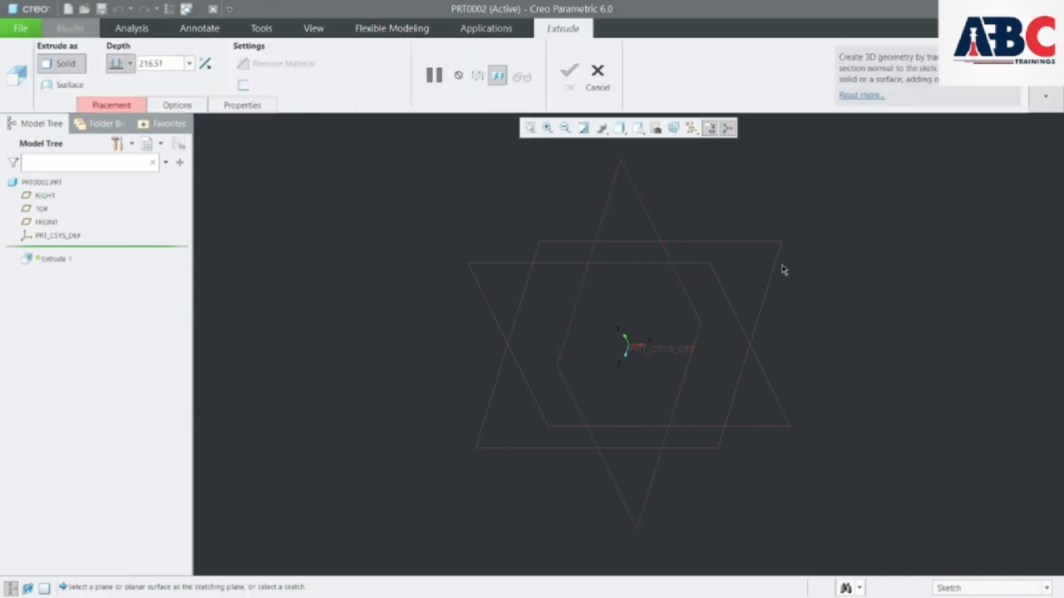
pyautogui.click(489, 264)
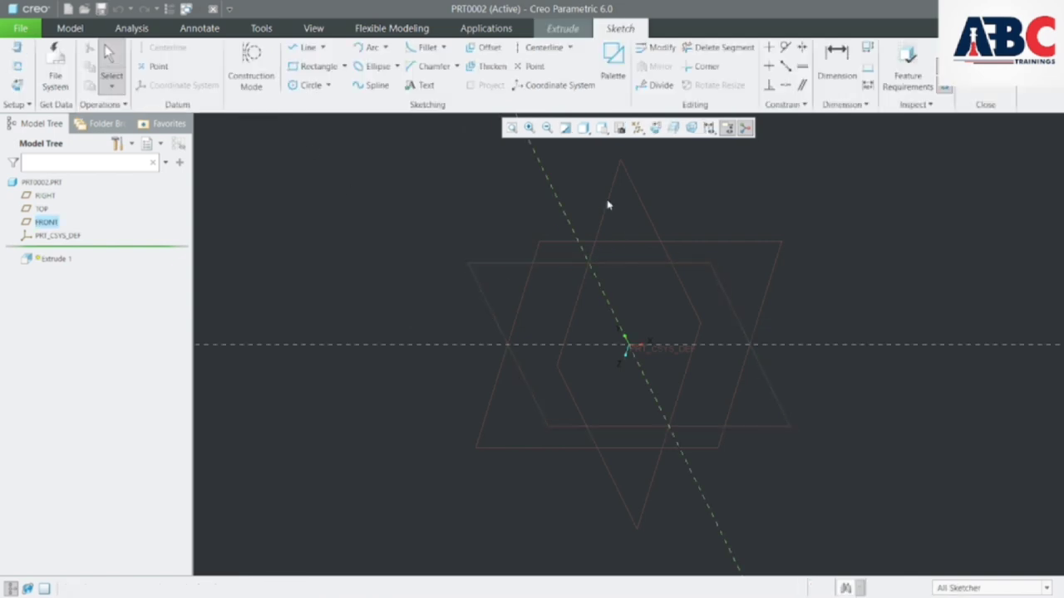
pyautogui.click(655, 127)
pyautogui.click(318, 66)
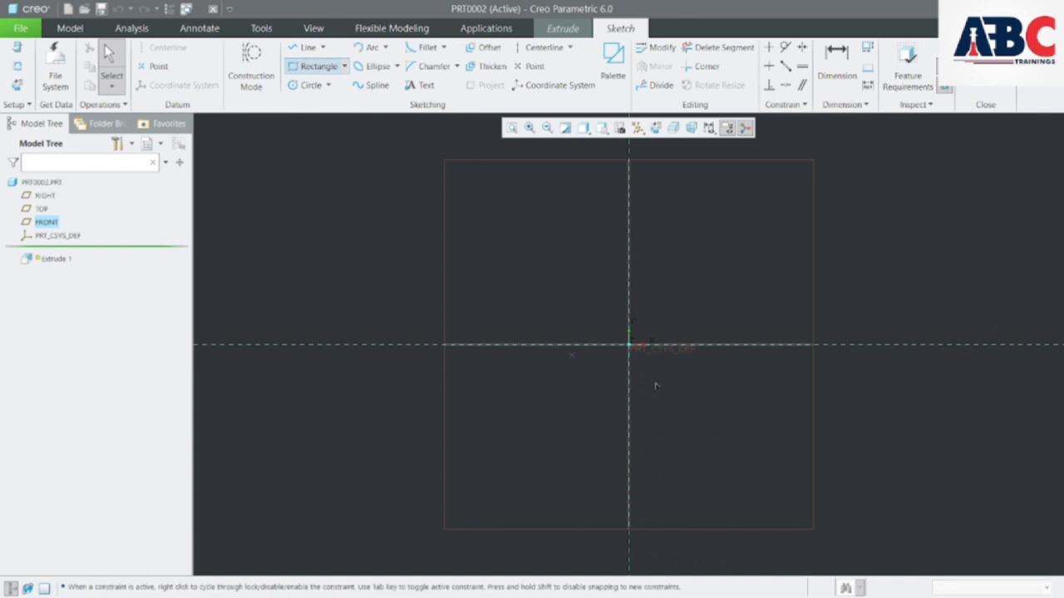
pyautogui.click(534, 277)
pyautogui.click(729, 438)
pyautogui.click(695, 402)
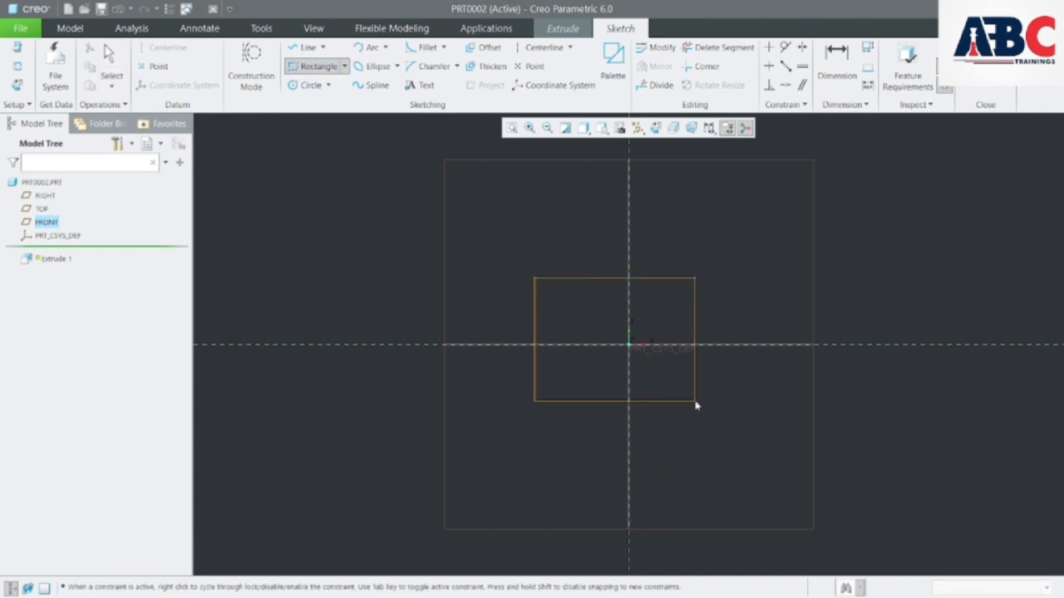
pyautogui.click(970, 88)
# Extrude the rectangle as a solid block about 195 deep.
pyautogui.moveTo(805, 369); pyautogui.dragTo(855, 344, button='middle')
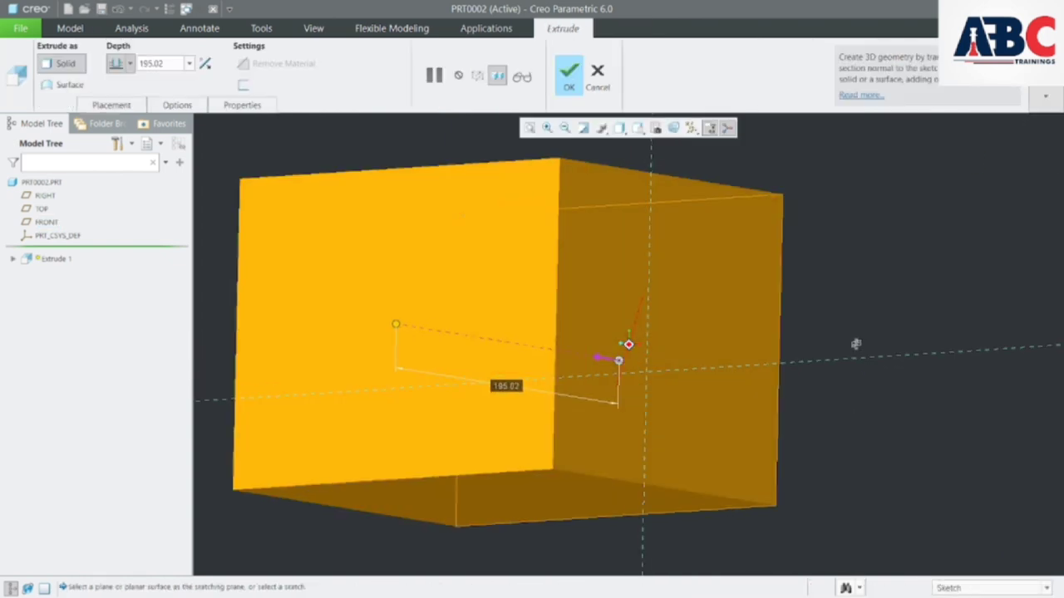
pyautogui.scroll(2, 855, 348)
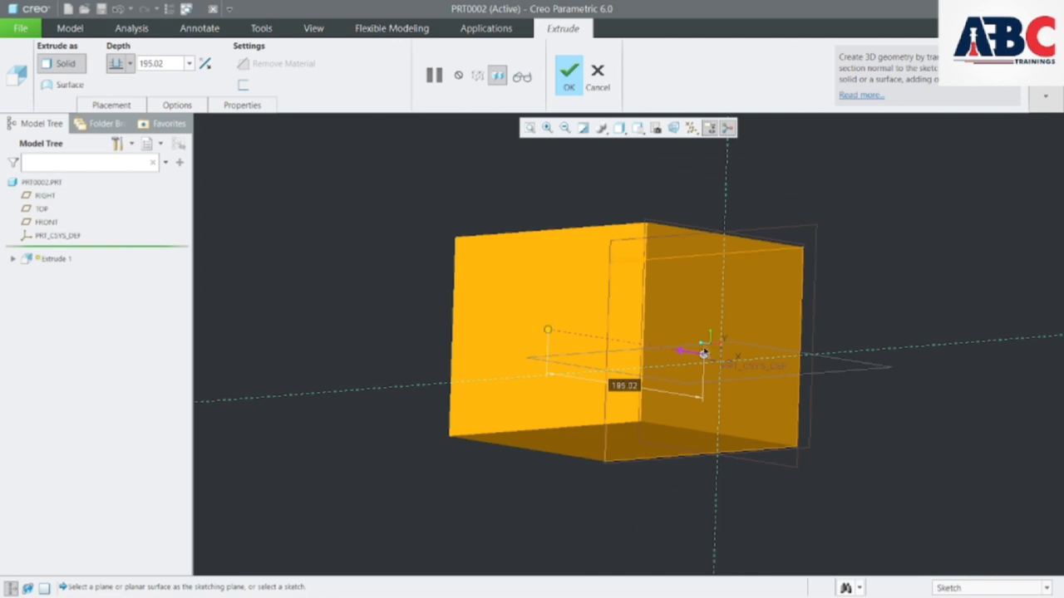
pyautogui.click(577, 90)
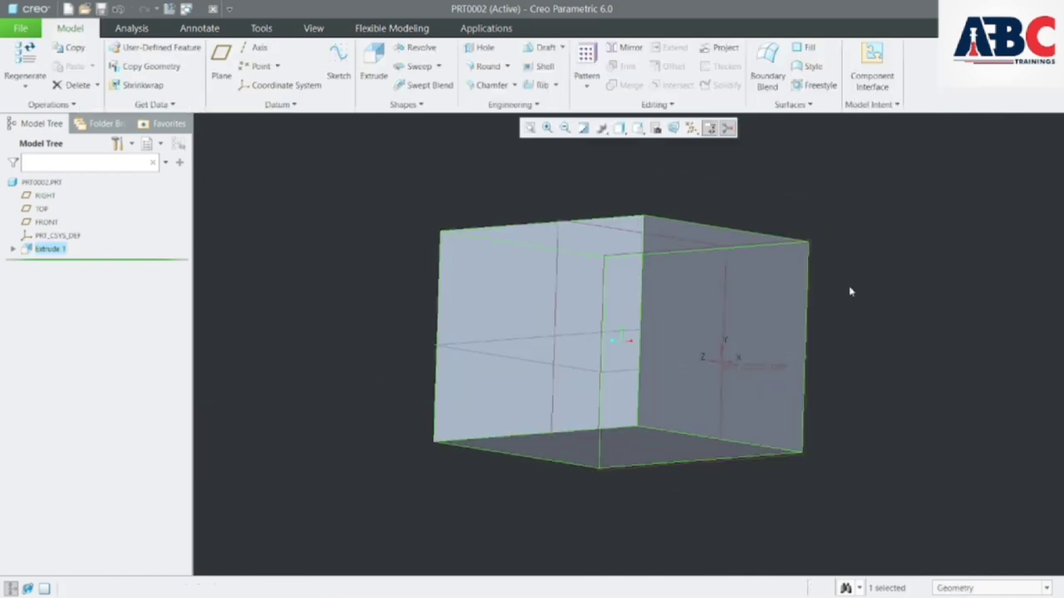
# Start a shell on the block and remove the end face opposite the sketch plane.
pyautogui.moveTo(848, 290); pyautogui.dragTo(877, 318, button='middle')
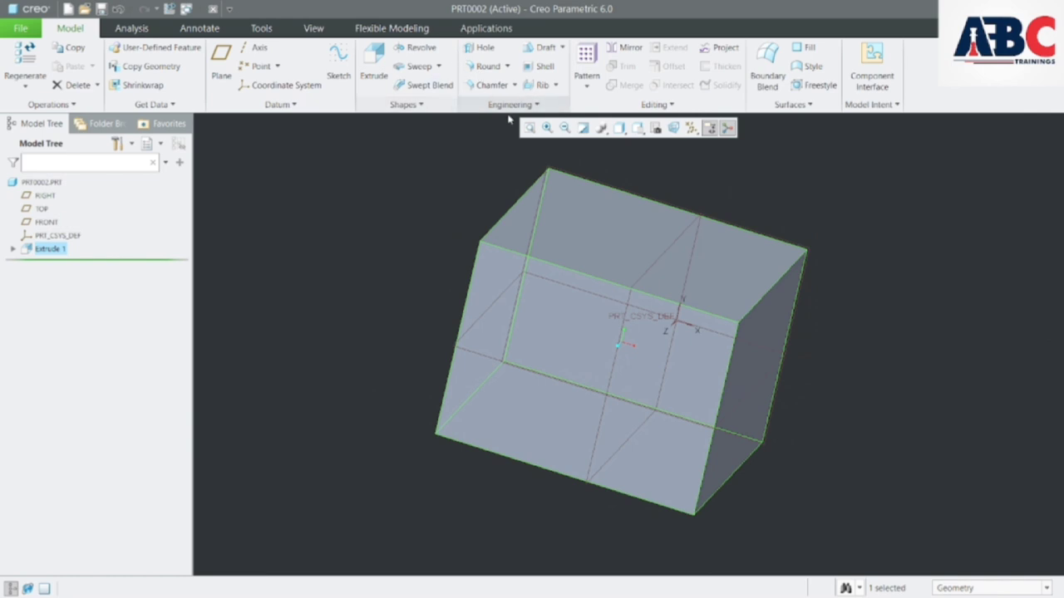
pyautogui.click(545, 67)
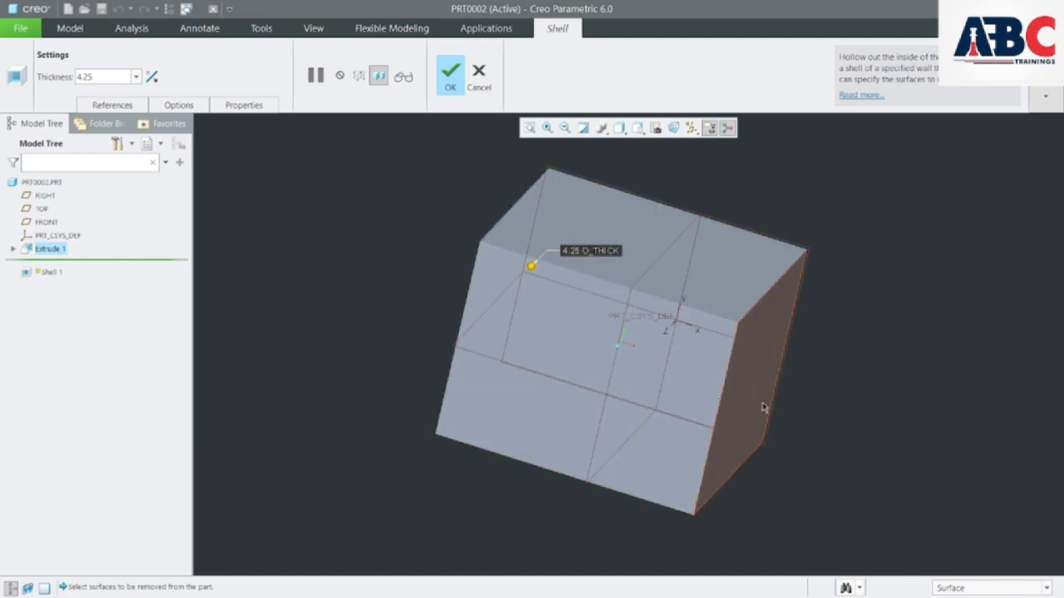
pyautogui.click(557, 360)
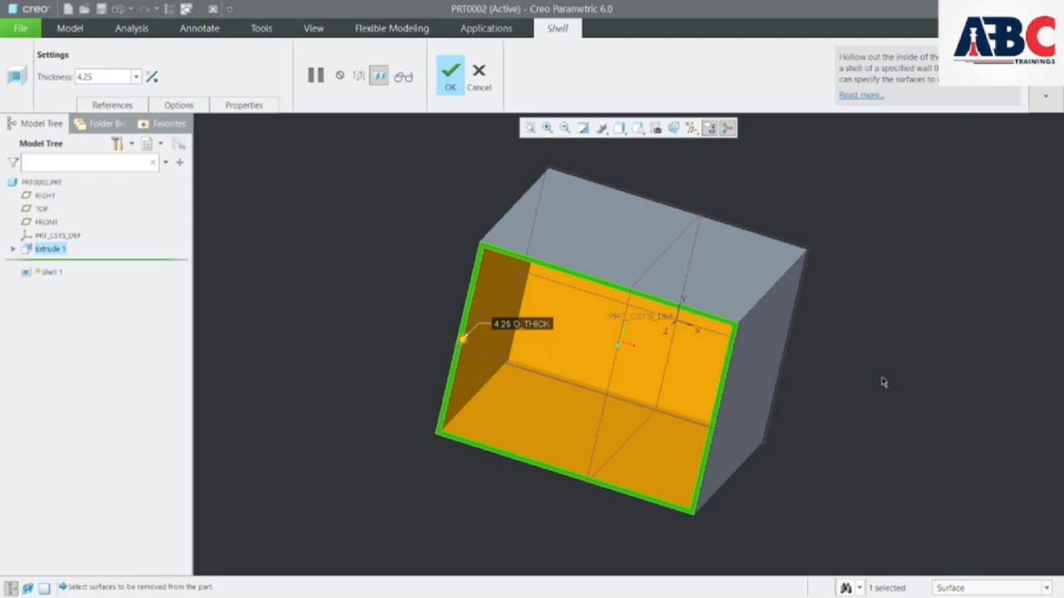
# Set the shell's wall thickness to 10.
pyautogui.moveTo(883, 382); pyautogui.dragTo(877, 354, button='middle')
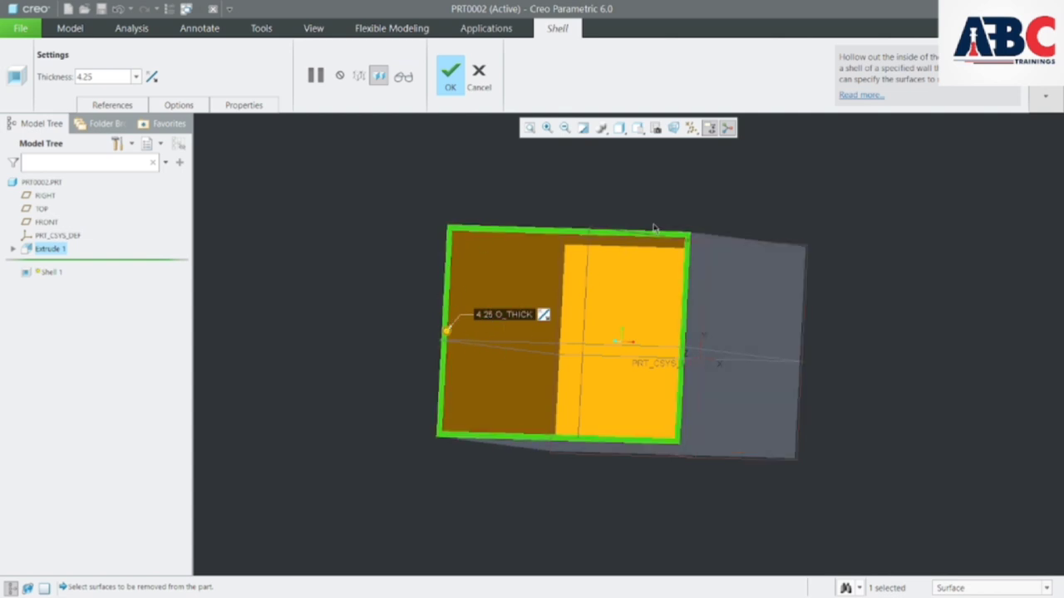
pyautogui.doubleClick(102, 73)
pyautogui.write('10')
pyautogui.press('Return')
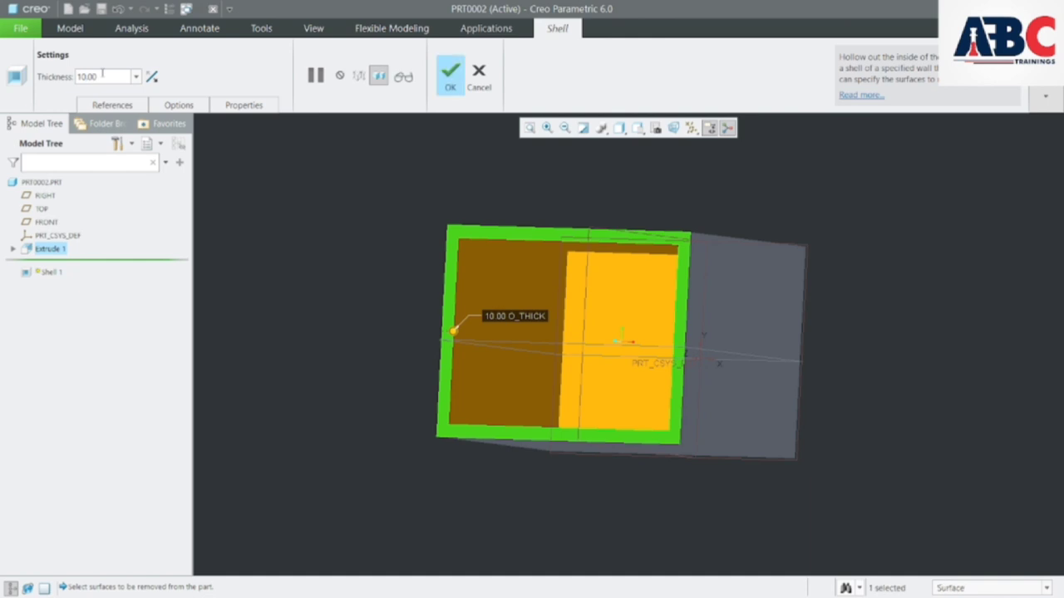
pyautogui.moveTo(871, 237)
pyautogui.mouseDown(button='middle')
pyautogui.moveTo(900, 211)
pyautogui.moveTo(853, 247)
pyautogui.mouseUp(button='middle')
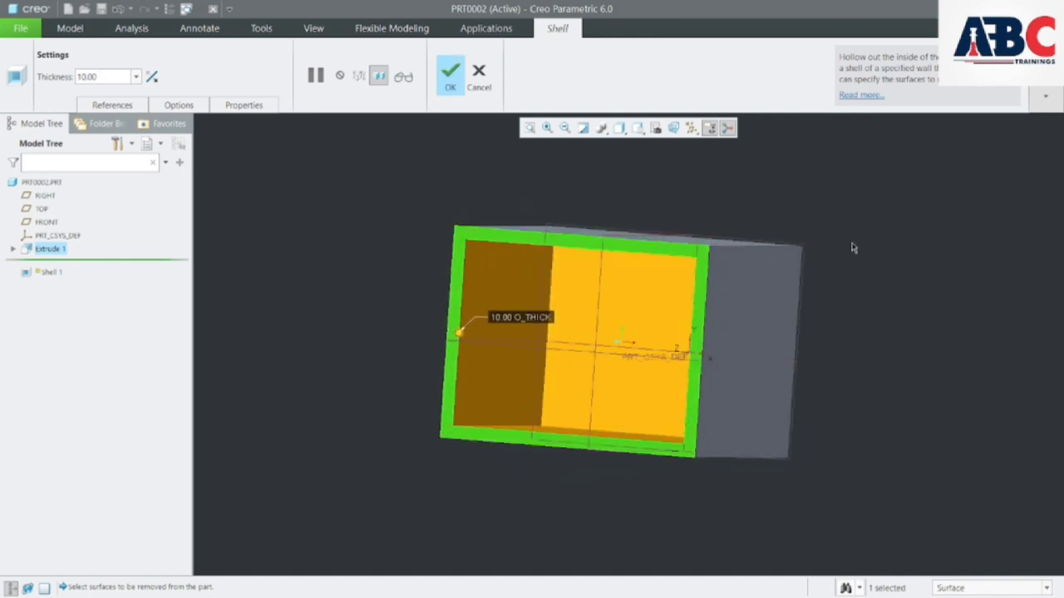
# Set the shell's wall thickness to 2 and complete the shell.
pyautogui.doubleClick(108, 77)
pyautogui.write('2')
pyautogui.press('Return')
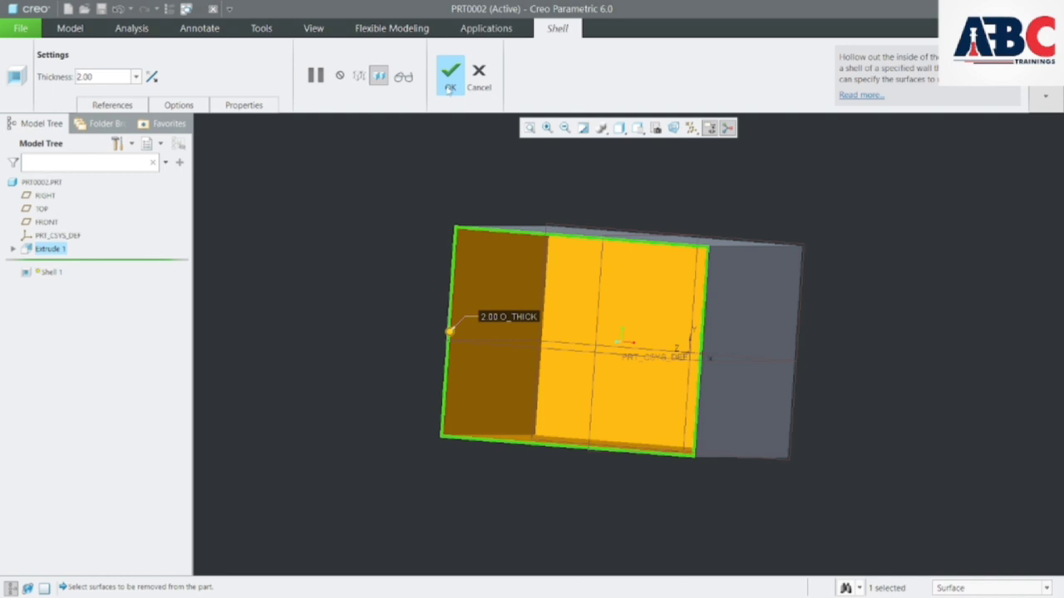
pyautogui.click(450, 75)
pyautogui.moveTo(827, 325); pyautogui.dragTo(908, 226, button='middle')
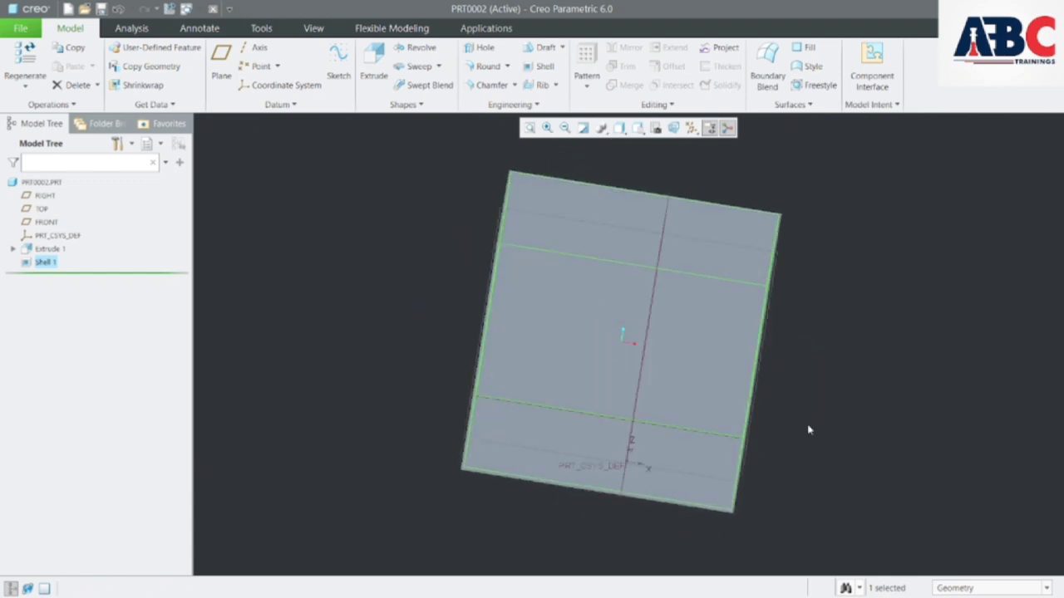